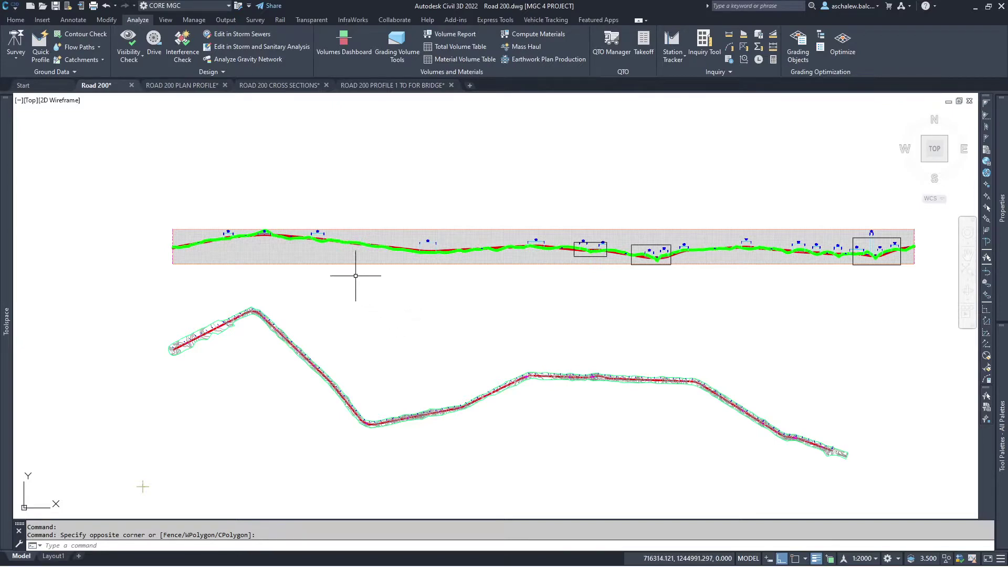
Expand the Surfaces and Alignments data shortcuts in Prospector, then show the ROAD 200 PLAN PROFILE drawing
{"action": "scroll", "coordinate": [221, 335], "scroll_direction": "up", "scroll_amount": 8}
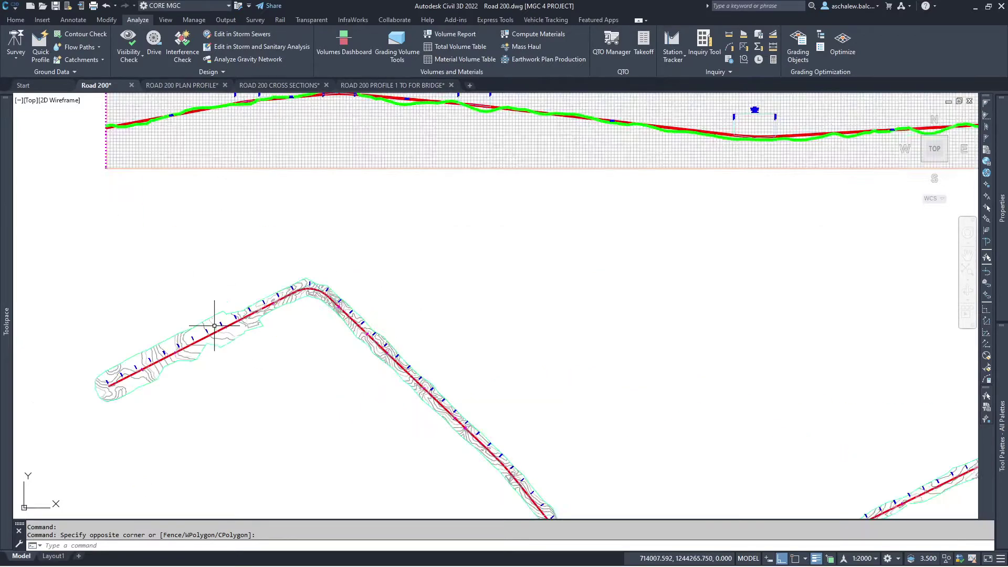
{"action": "scroll", "coordinate": [278, 261], "scroll_direction": "down", "scroll_amount": 3}
{"action": "scroll", "coordinate": [279, 261], "scroll_direction": "down", "scroll_amount": 3}
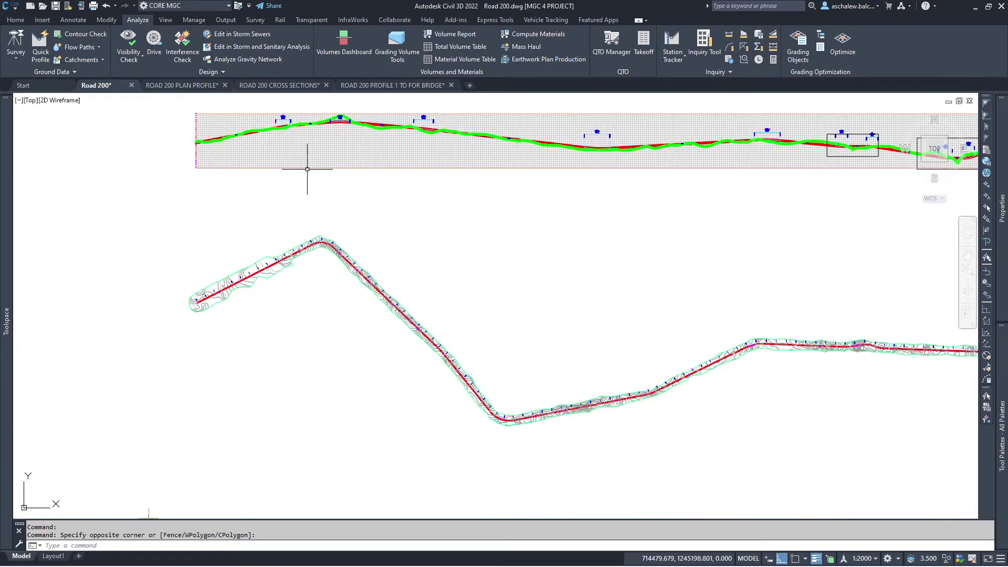
{"action": "scroll", "coordinate": [280, 253], "scroll_direction": "up", "scroll_amount": 3}
{"action": "scroll", "coordinate": [280, 253], "scroll_direction": "up", "scroll_amount": 3}
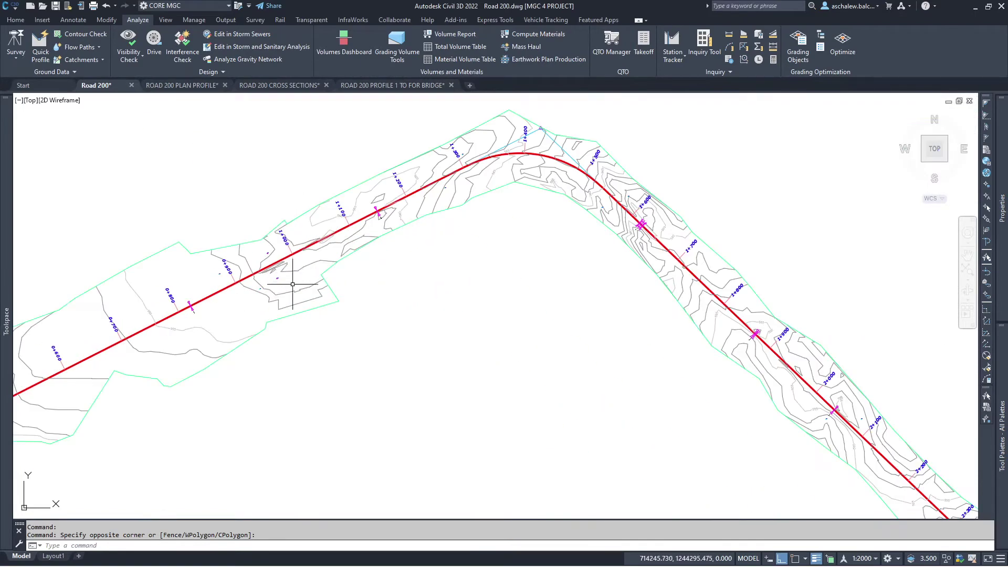
{"action": "mouse_move", "coordinate": [2, 298]}
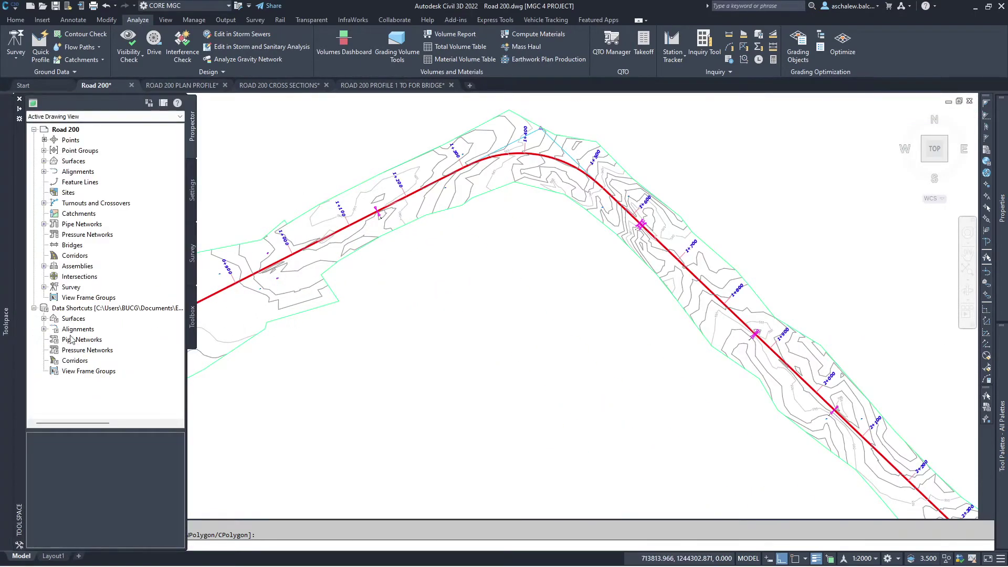
{"action": "left_click", "coordinate": [44, 319]}
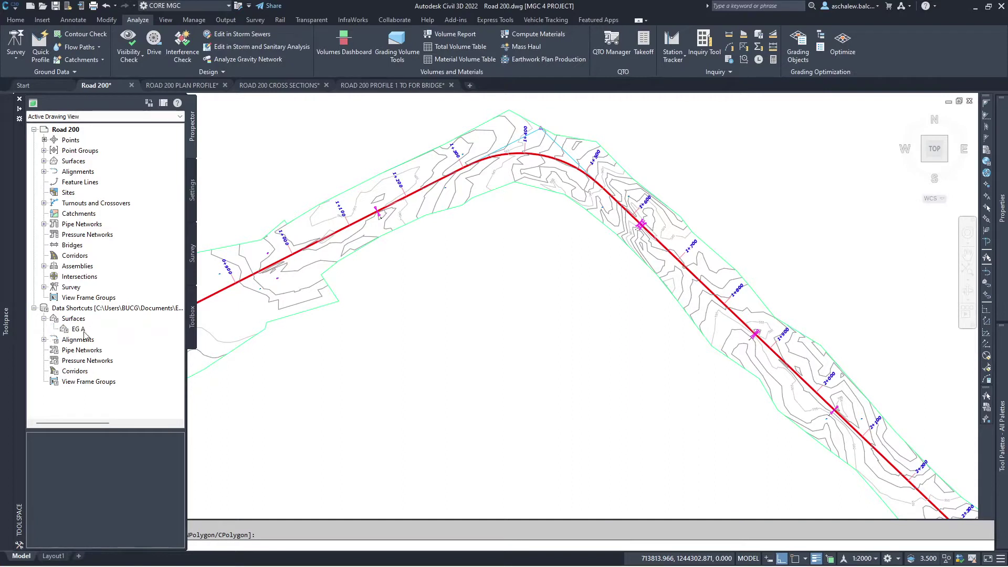
{"action": "left_click", "coordinate": [44, 340]}
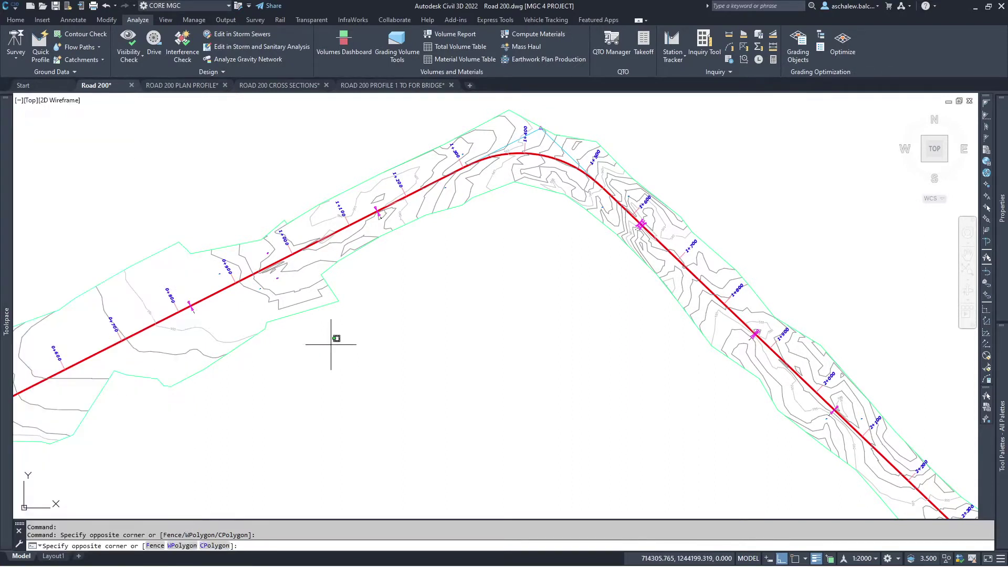
{"action": "left_click", "coordinate": [183, 85]}
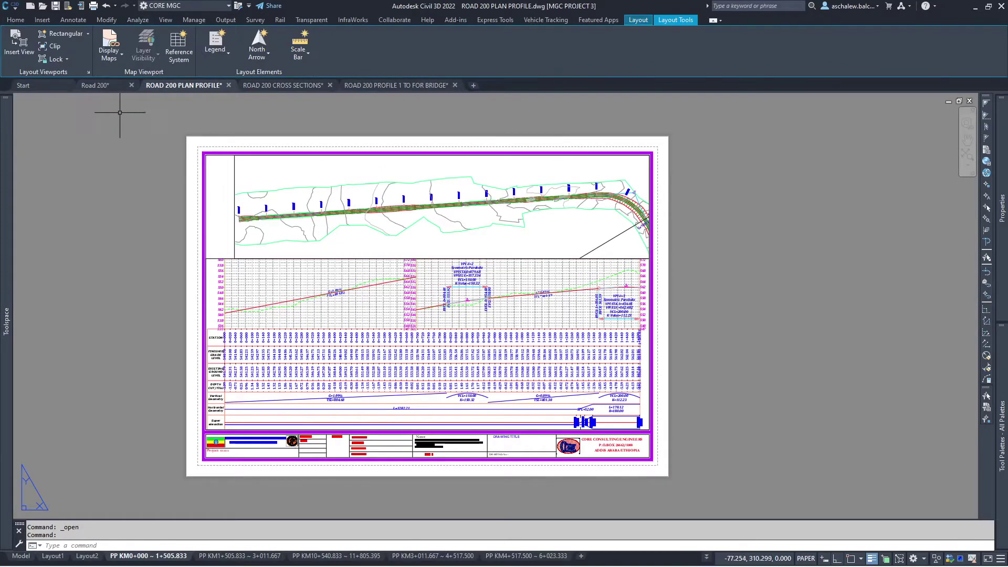
View and zoom around the ROAD 200 CROSS SECTIONS drawing
{"action": "left_click", "coordinate": [275, 86]}
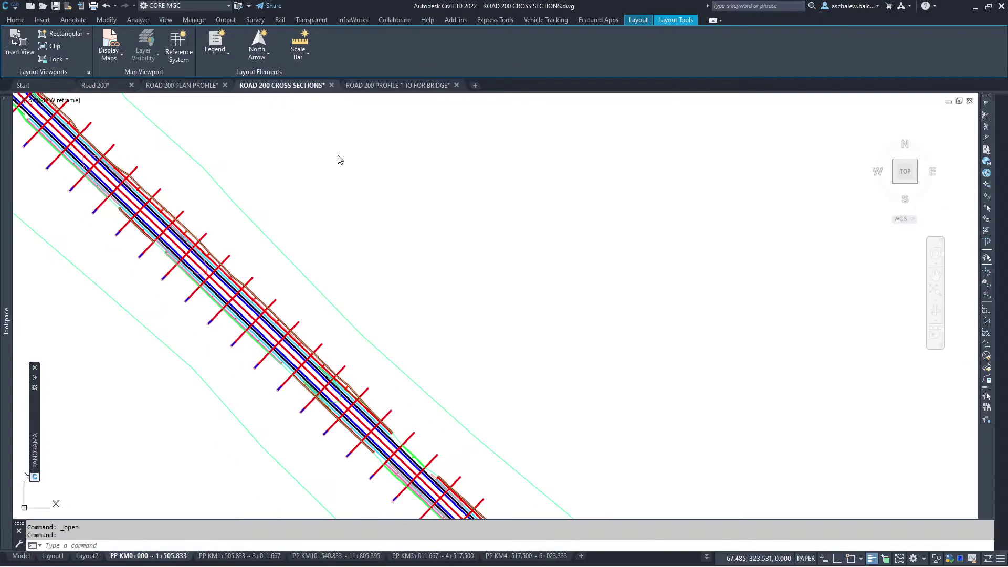
{"action": "left_click", "coordinate": [375, 237]}
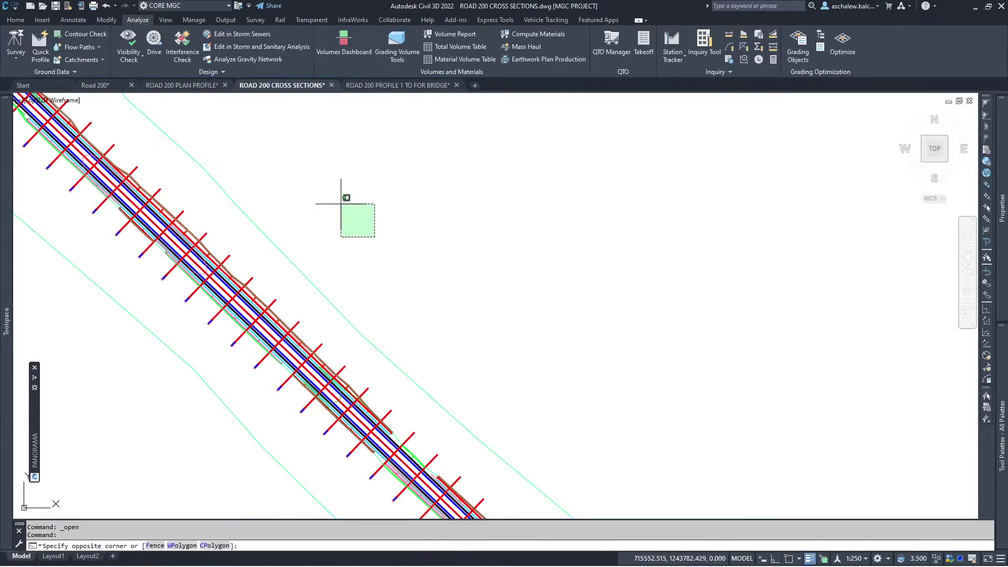
{"action": "scroll", "coordinate": [273, 241], "scroll_direction": "down", "scroll_amount": 2}
{"action": "scroll", "coordinate": [273, 241], "scroll_direction": "down", "scroll_amount": 5}
{"action": "scroll", "coordinate": [286, 288], "scroll_direction": "up", "scroll_amount": 5}
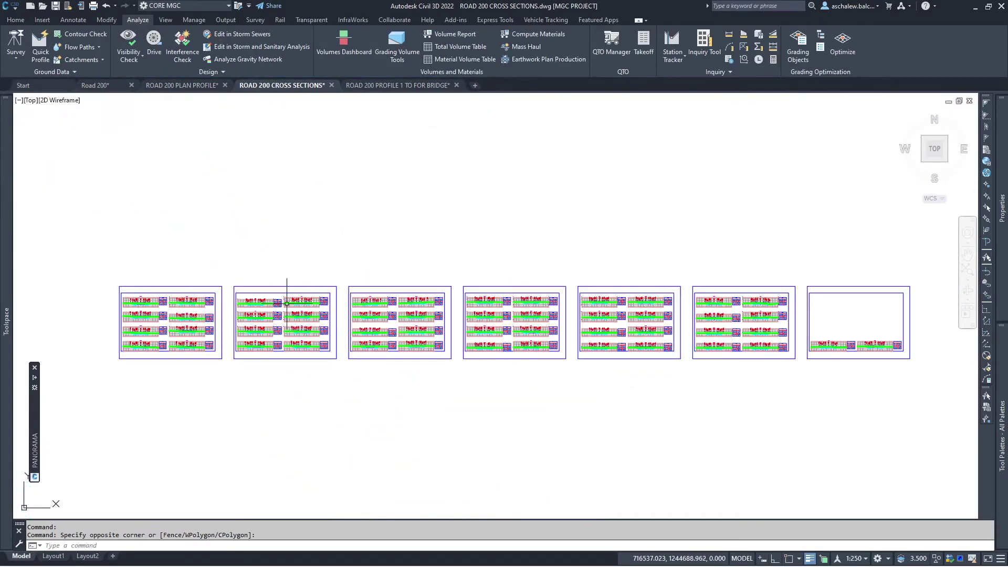
{"action": "scroll", "coordinate": [470, 299], "scroll_direction": "up", "scroll_amount": 1}
{"action": "scroll", "coordinate": [310, 231], "scroll_direction": "down", "scroll_amount": 3}
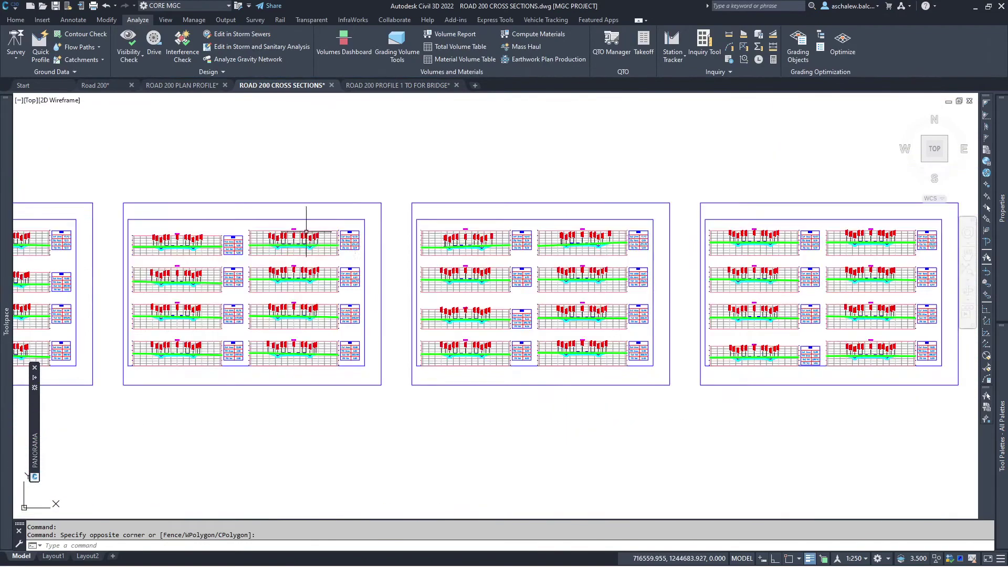
Zoom out in the ROAD 200 PROFILE 1 TO FOR BRIDGE drawing to see the whole alignment and bridge profiles
{"action": "left_click", "coordinate": [374, 85]}
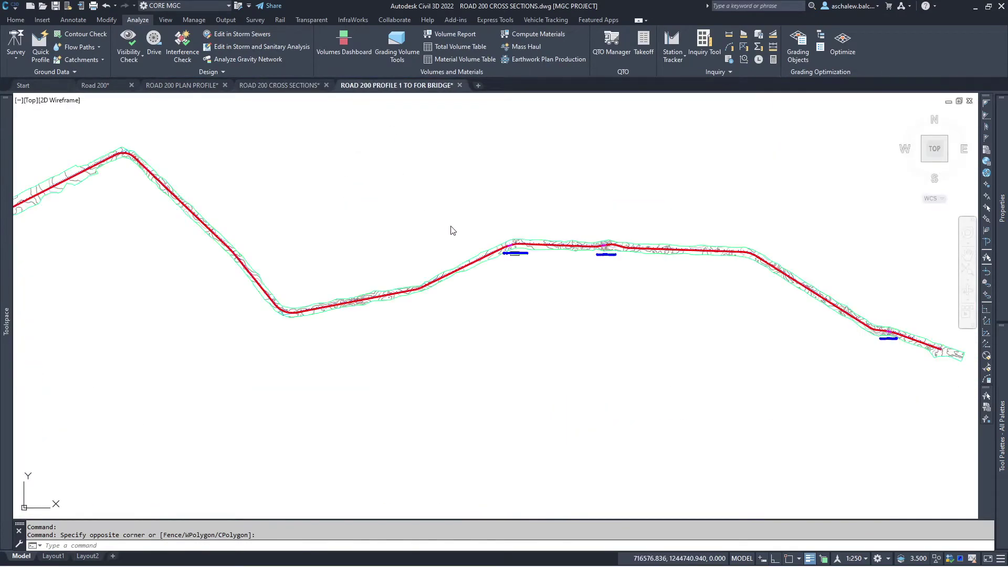
{"action": "scroll", "coordinate": [501, 250], "scroll_direction": "up", "scroll_amount": 10}
{"action": "scroll", "coordinate": [567, 288], "scroll_direction": "up", "scroll_amount": 4}
{"action": "scroll", "coordinate": [499, 281], "scroll_direction": "down", "scroll_amount": 14}
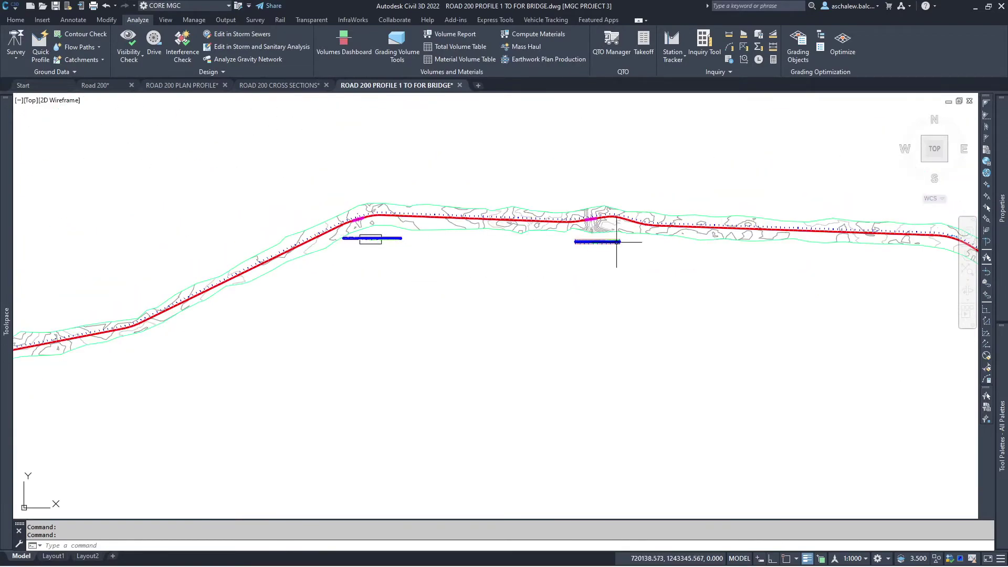
{"action": "scroll", "coordinate": [616, 242], "scroll_direction": "up", "scroll_amount": 6}
{"action": "scroll", "coordinate": [371, 199], "scroll_direction": "down", "scroll_amount": 4}
{"action": "scroll", "coordinate": [370, 200], "scroll_direction": "down", "scroll_amount": 5}
{"action": "scroll", "coordinate": [574, 270], "scroll_direction": "up", "scroll_amount": 4}
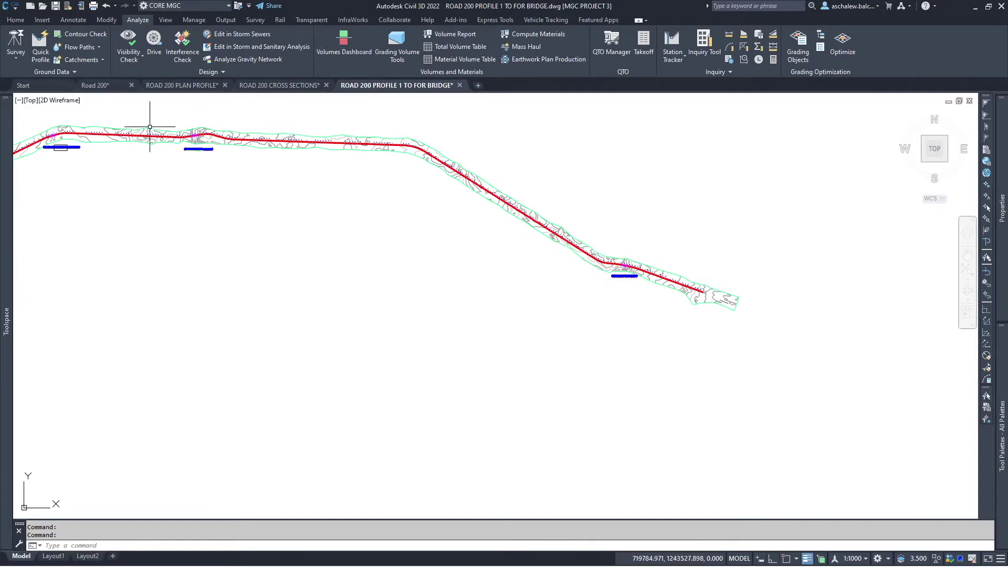
{"action": "scroll", "coordinate": [459, 219], "scroll_direction": "down", "scroll_amount": 4}
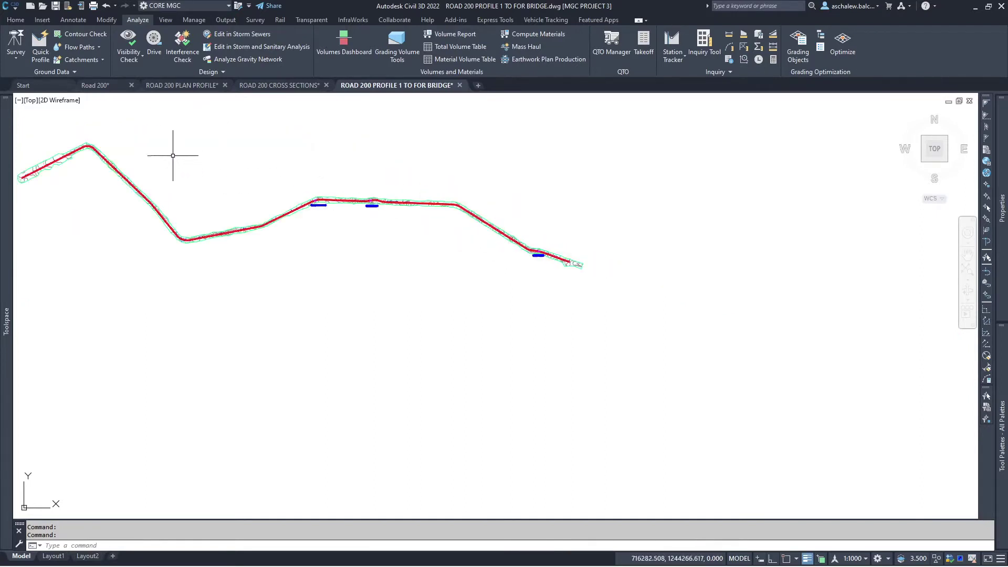
{"action": "left_click", "coordinate": [97, 85]}
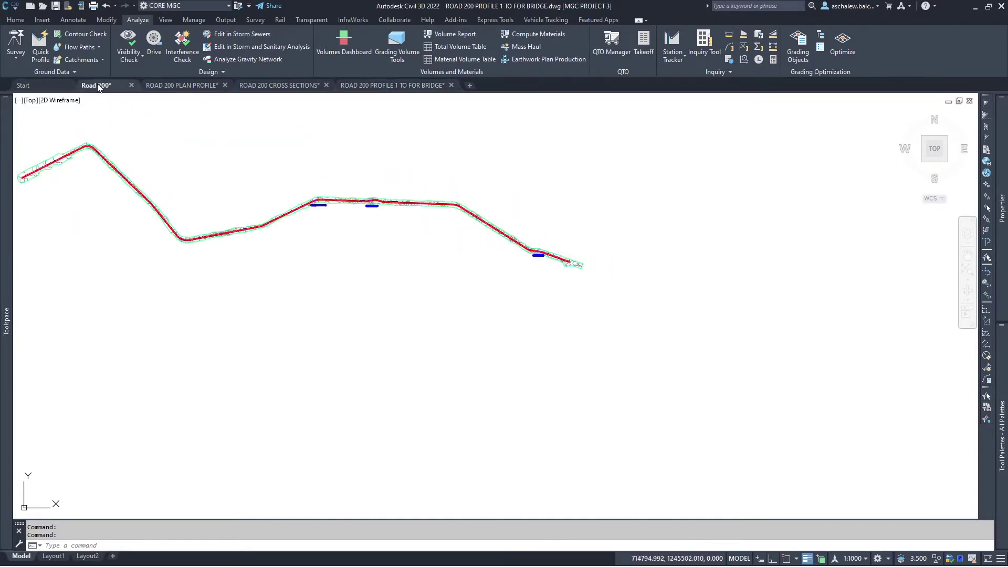
Grip-stretch the Road 200 FG profile's sag upward to -0.29% and 2.66% grades, then save
{"action": "left_click", "coordinate": [338, 282]}
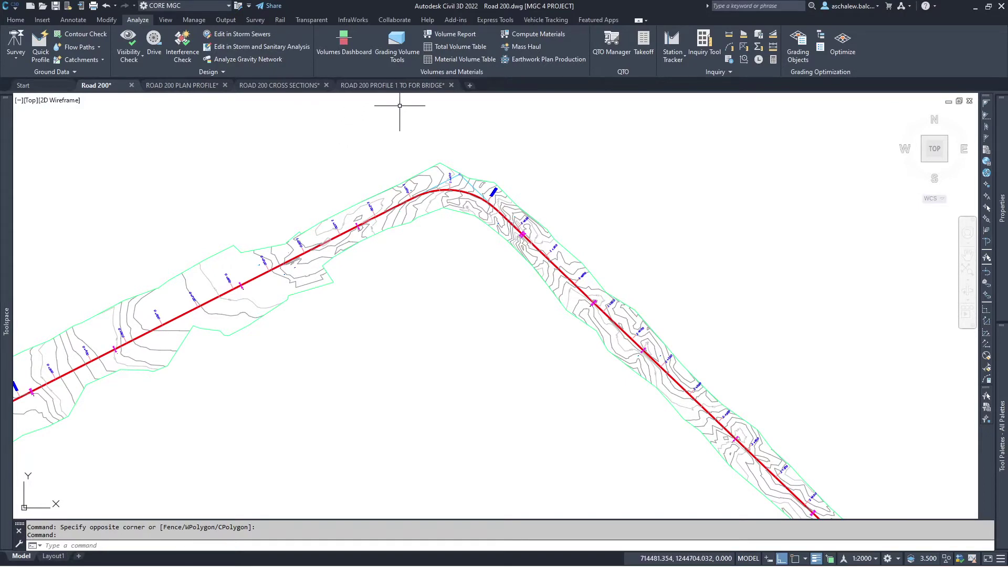
{"action": "scroll", "coordinate": [372, 254], "scroll_direction": "down", "scroll_amount": 10}
{"action": "scroll", "coordinate": [546, 237], "scroll_direction": "up", "scroll_amount": 12}
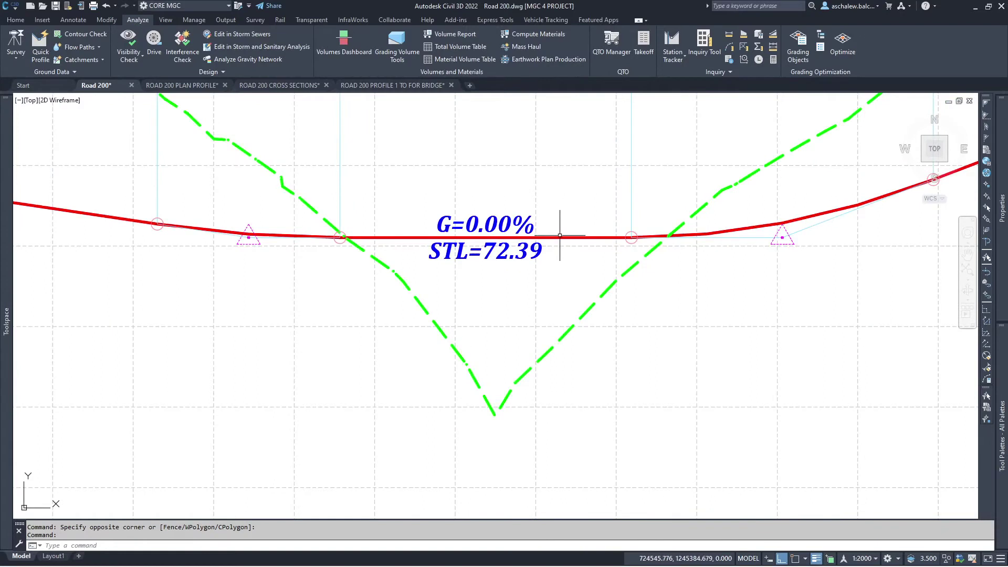
{"action": "left_click", "coordinate": [563, 232]}
{"action": "left_click", "coordinate": [554, 238]}
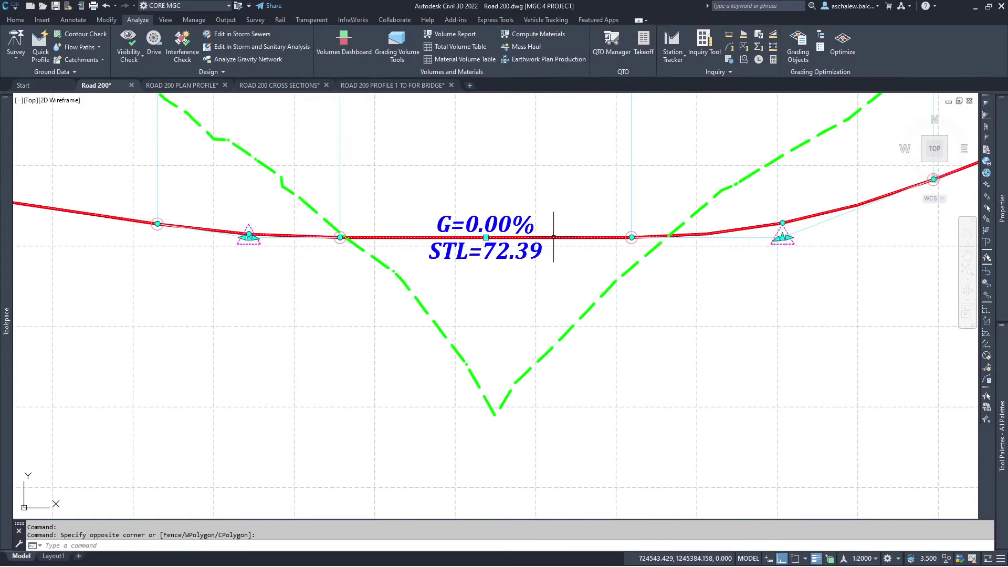
{"action": "left_click", "coordinate": [485, 237]}
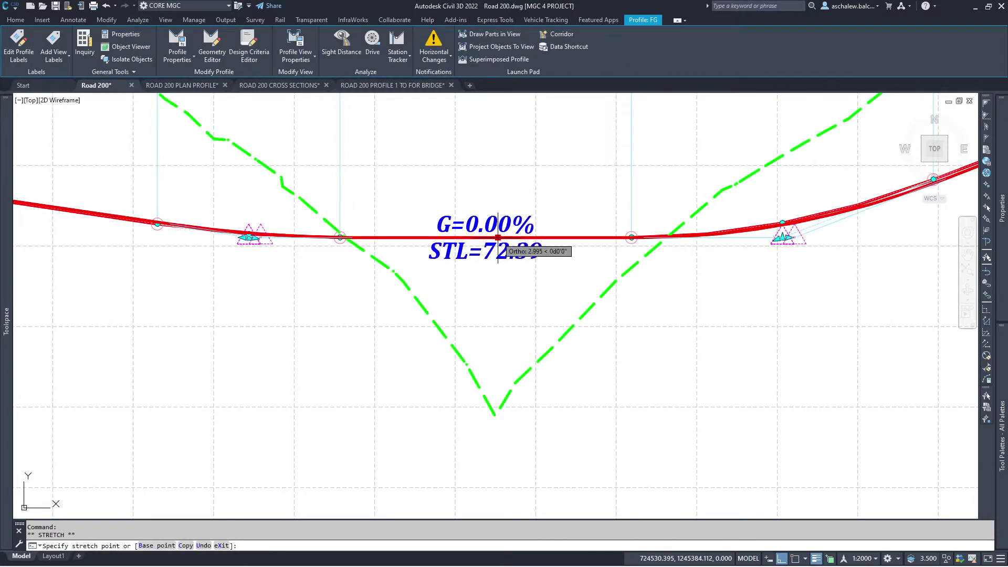
{"action": "scroll", "coordinate": [490, 239], "scroll_direction": "down", "scroll_amount": 2}
{"action": "scroll", "coordinate": [490, 240], "scroll_direction": "down", "scroll_amount": 2}
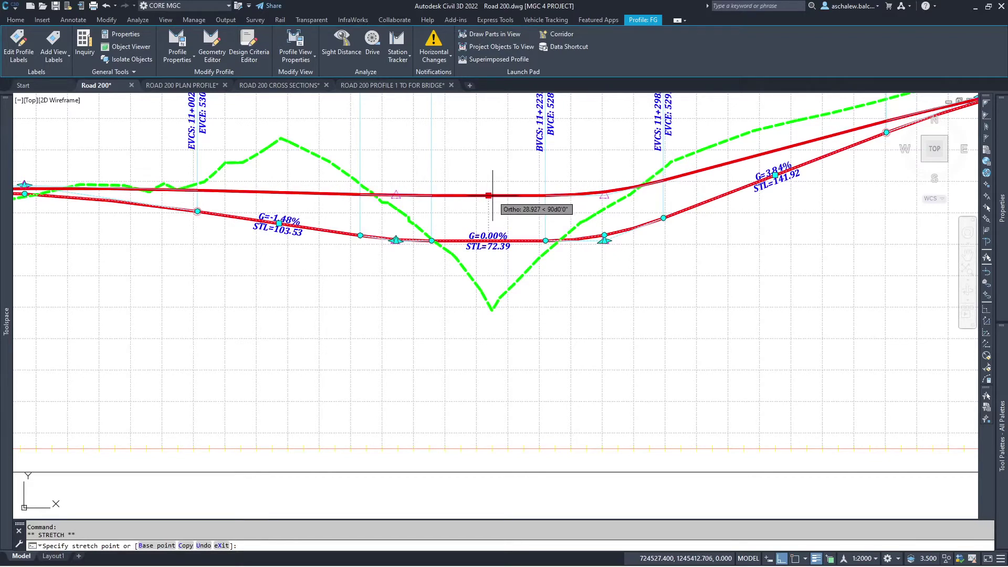
{"action": "left_click", "coordinate": [492, 196]}
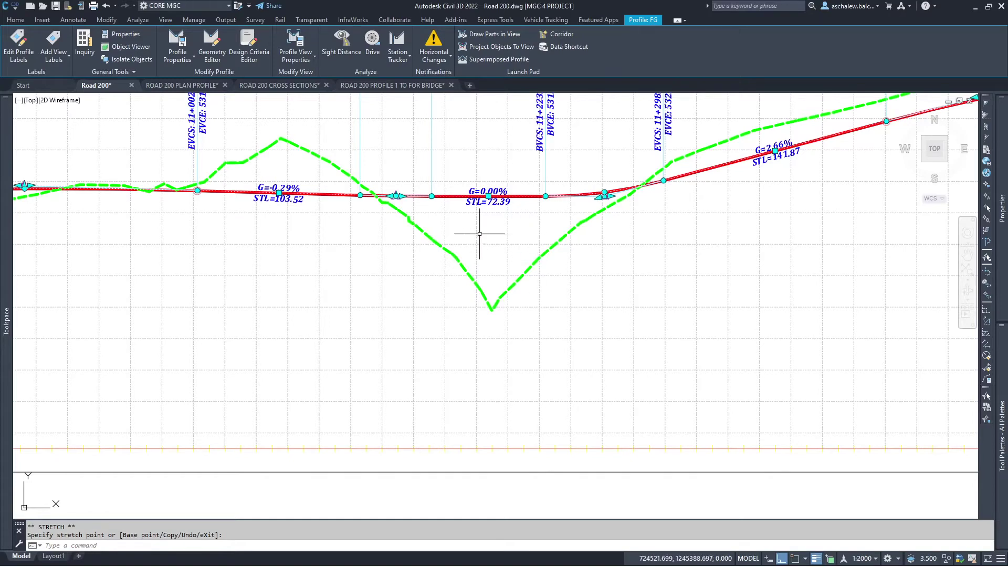
{"action": "key", "text": "Escape"}
{"action": "key", "text": "ctrl+s"}
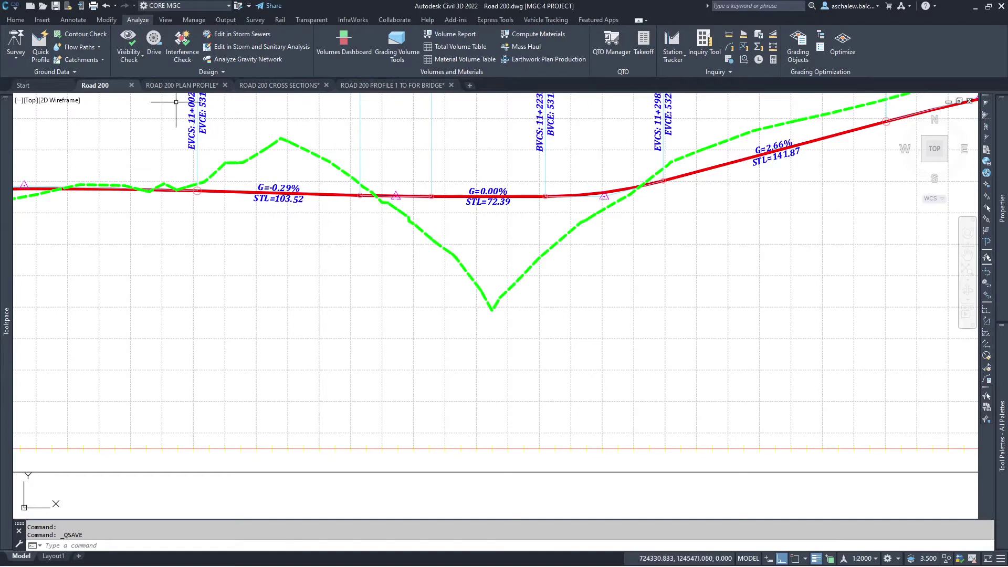
Synchronize the outdated FG profile reference in the ROAD 200 PROFILE 1 TO FOR BRIDGE drawing
{"action": "left_click", "coordinate": [402, 86]}
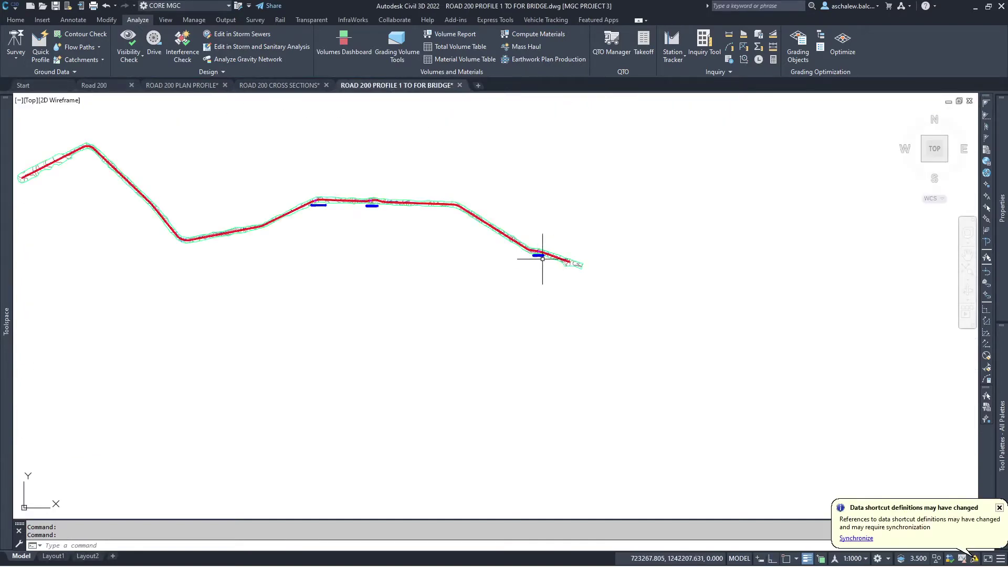
{"action": "scroll", "coordinate": [514, 283], "scroll_direction": "up", "scroll_amount": 10}
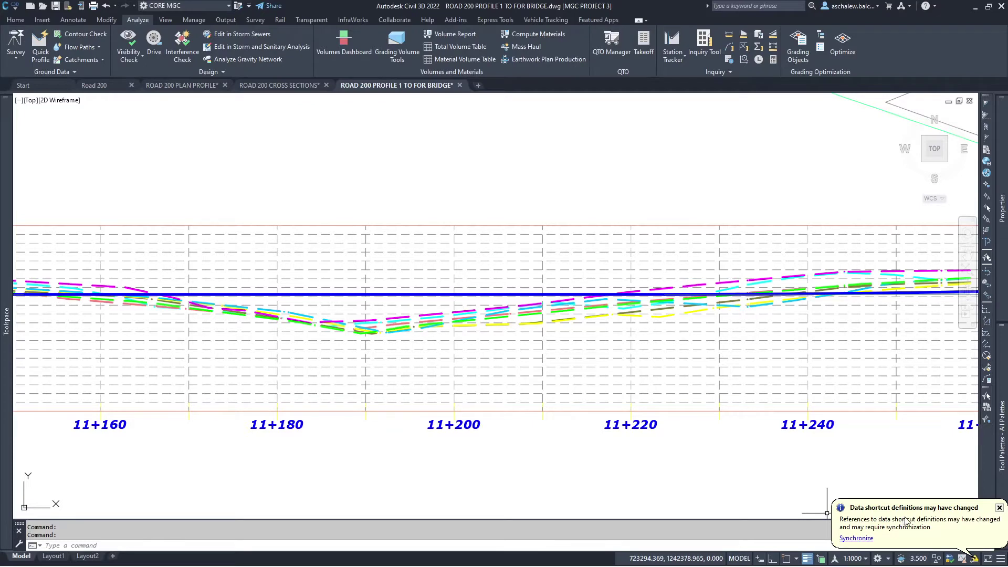
{"action": "mouse_move", "coordinate": [783, 439]}
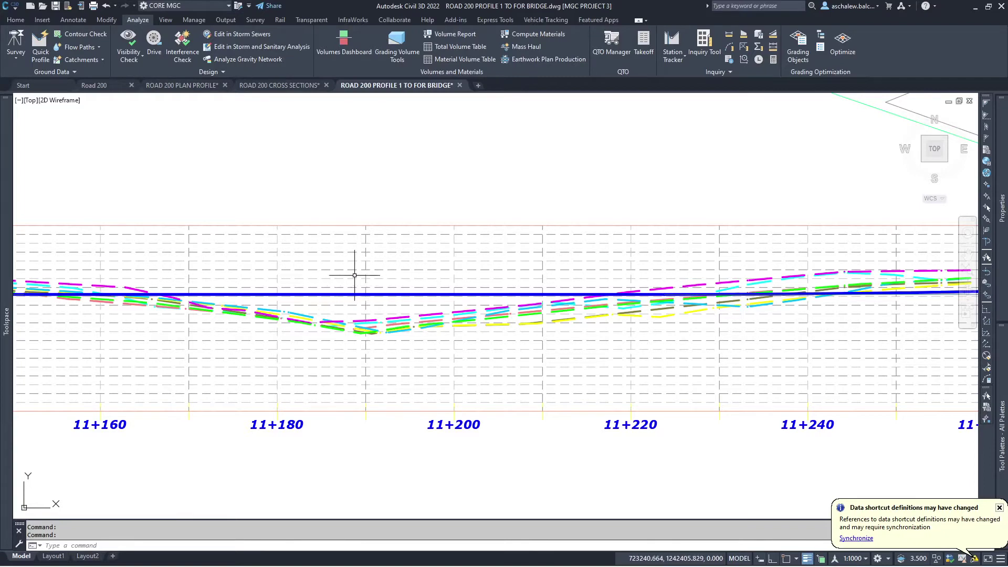
{"action": "left_click", "coordinate": [849, 542]}
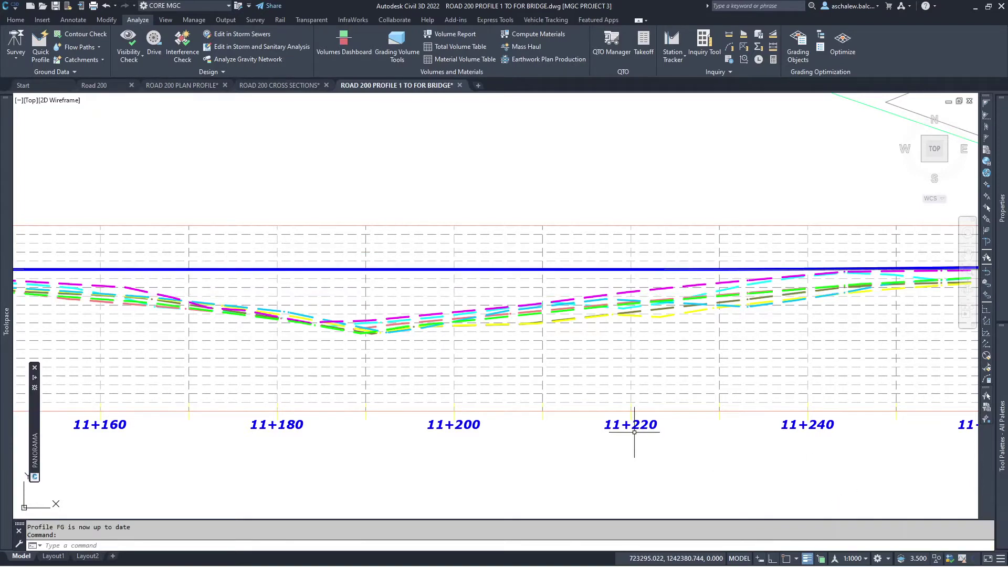
{"action": "scroll", "coordinate": [578, 284], "scroll_direction": "down", "scroll_amount": 10}
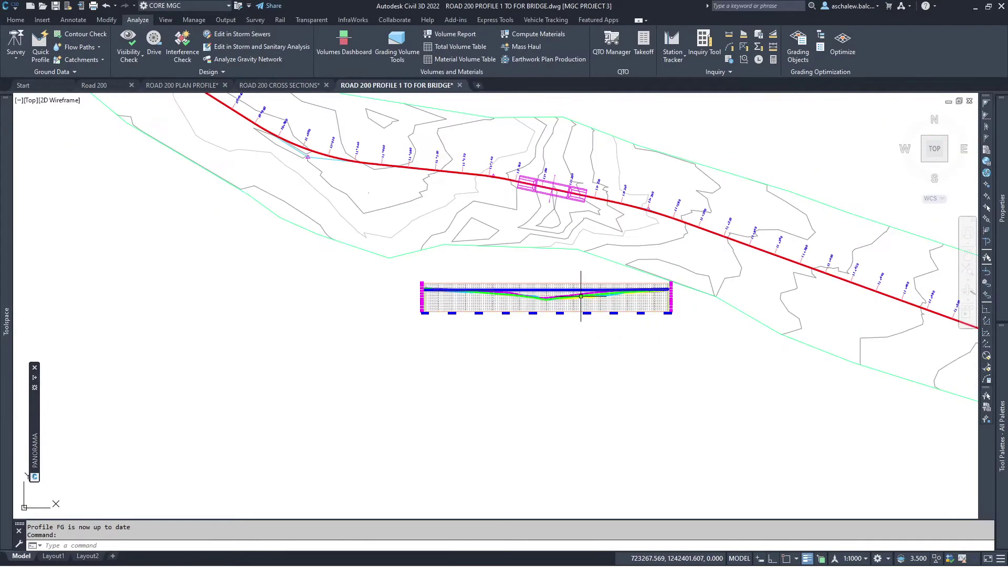
{"action": "scroll", "coordinate": [542, 260], "scroll_direction": "down", "scroll_amount": 2}
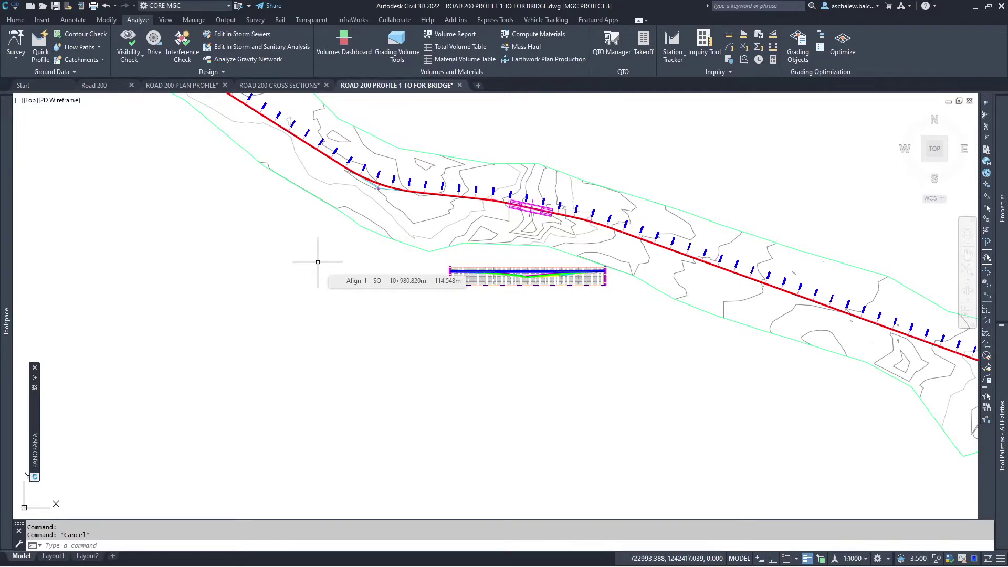
Switch to the Civil 3D 2023 window showing the ROAD A drawing
{"action": "mouse_move", "coordinate": [376, 561]}
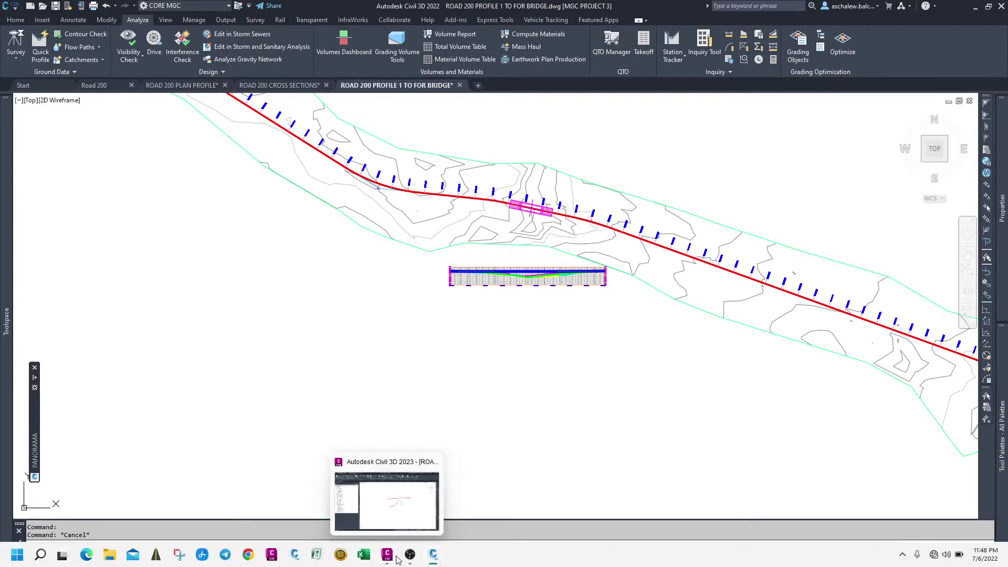
{"action": "left_click", "coordinate": [387, 555]}
{"action": "scroll", "coordinate": [590, 294], "scroll_direction": "up", "scroll_amount": 4}
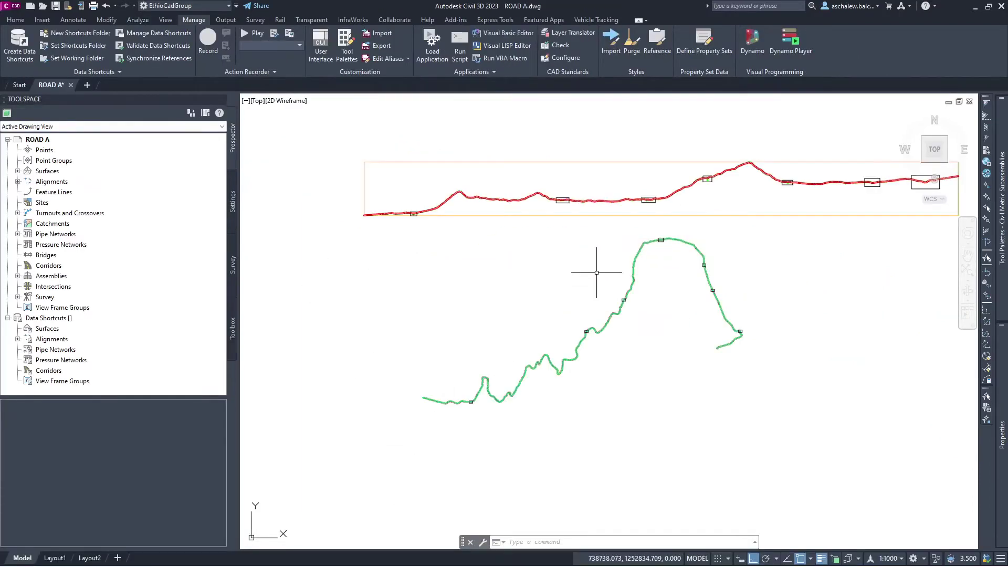
{"action": "scroll", "coordinate": [651, 230], "scroll_direction": "up", "scroll_amount": 2}
{"action": "scroll", "coordinate": [619, 216], "scroll_direction": "down", "scroll_amount": 2}
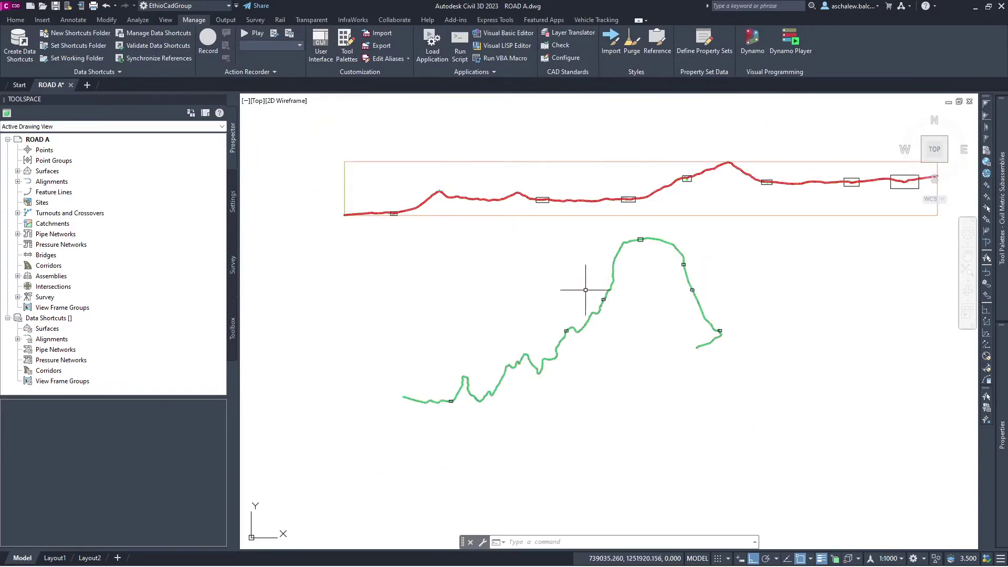
{"action": "scroll", "coordinate": [562, 337], "scroll_direction": "up", "scroll_amount": 8}
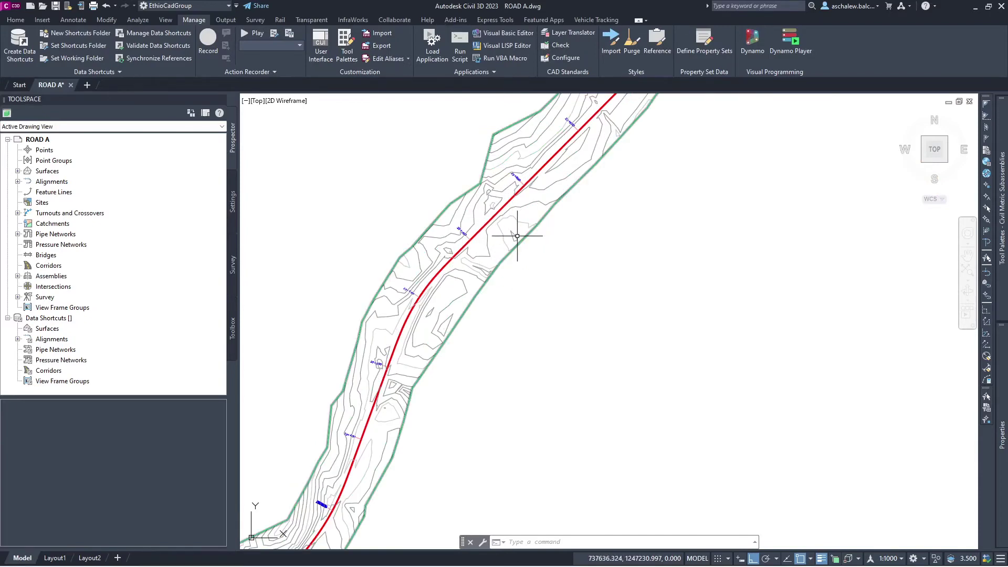
Select the EG A surface and the road alignment to inspect them, then clear the selection
{"action": "left_click", "coordinate": [517, 236]}
{"action": "scroll", "coordinate": [534, 228], "scroll_direction": "up", "scroll_amount": 2}
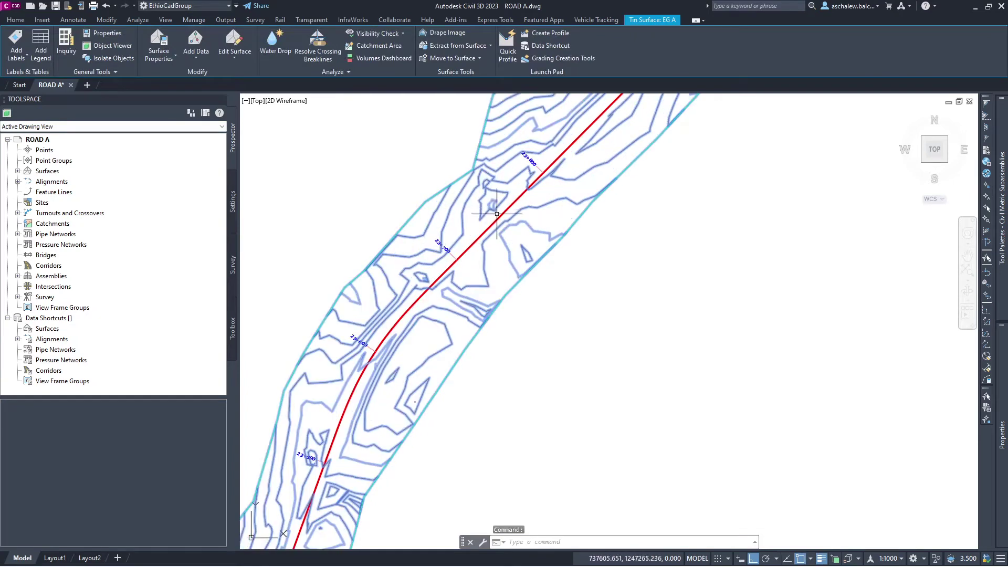
{"action": "left_click", "coordinate": [488, 228]}
{"action": "scroll", "coordinate": [513, 235], "scroll_direction": "down", "scroll_amount": 6}
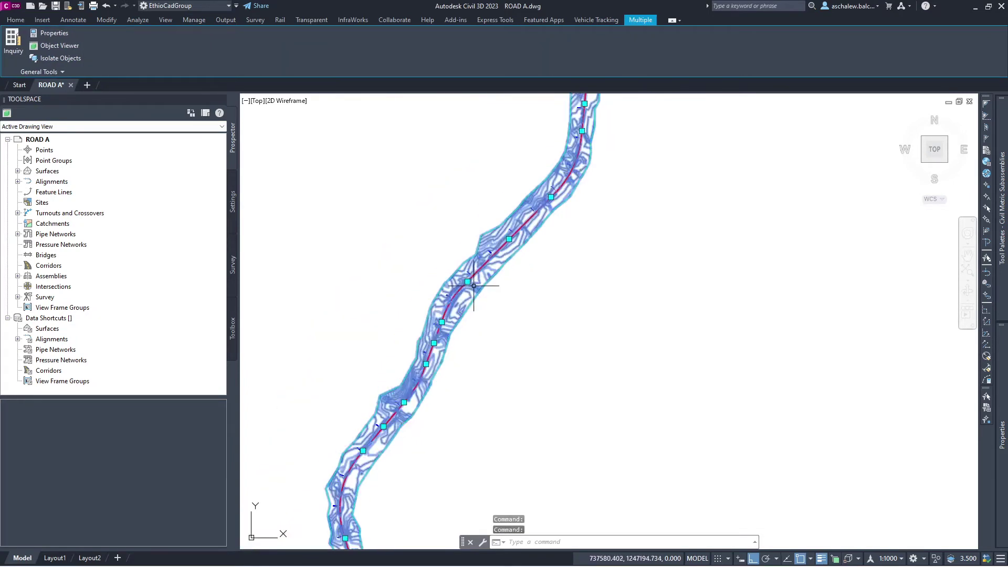
{"action": "scroll", "coordinate": [532, 132], "scroll_direction": "up", "scroll_amount": 5}
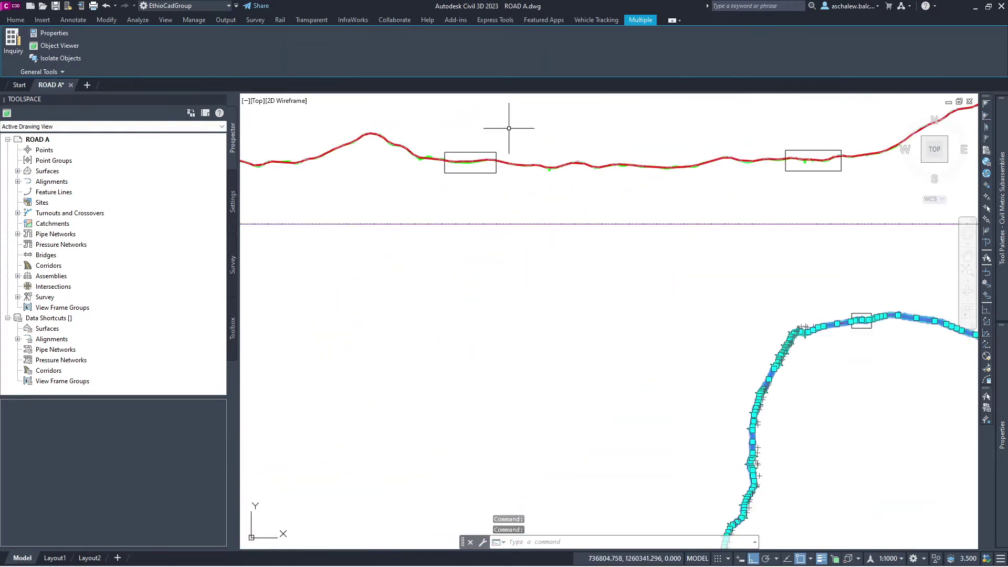
{"action": "key", "text": "Escape"}
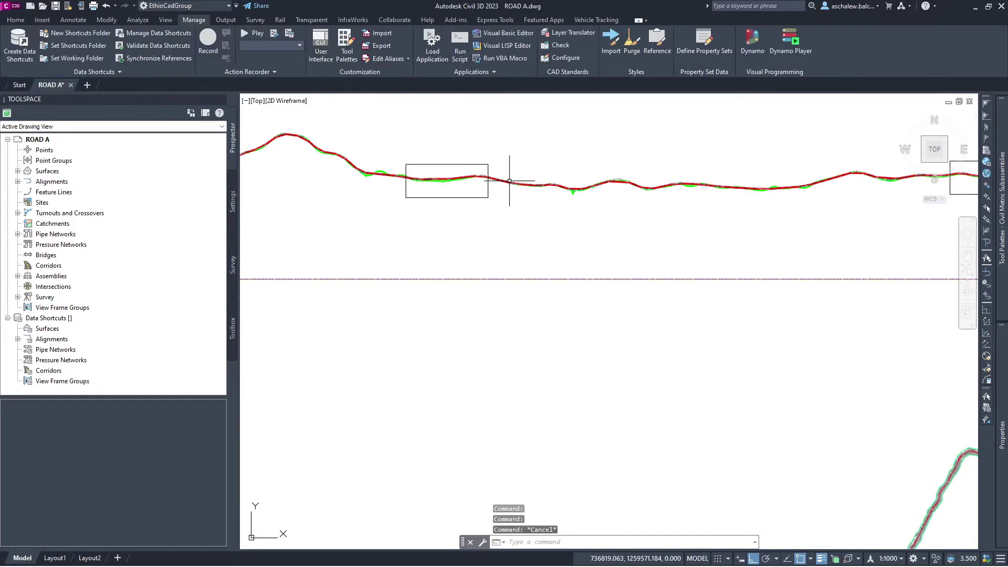
{"action": "scroll", "coordinate": [447, 236], "scroll_direction": "down", "scroll_amount": 3}
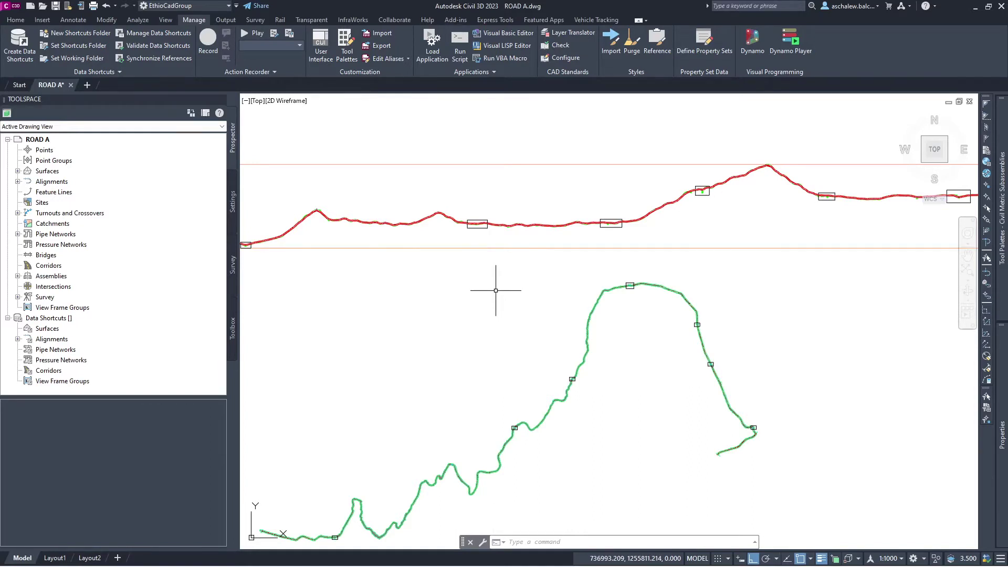
Browse for a working folder in Documents\EthioCadGroup, checking the DSC 2022 folder's contents
{"action": "left_click", "coordinate": [86, 59]}
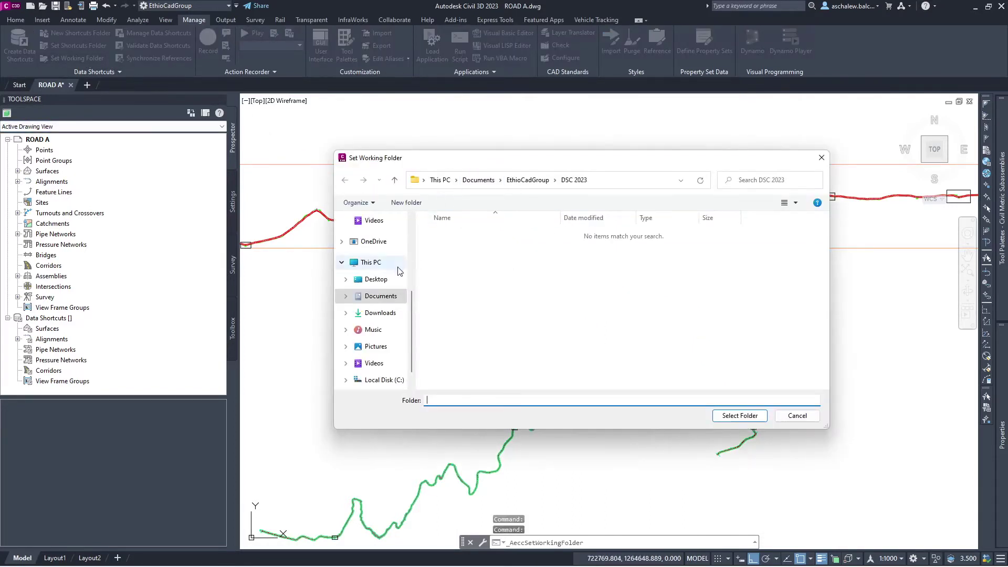
{"action": "left_click", "coordinate": [382, 296]}
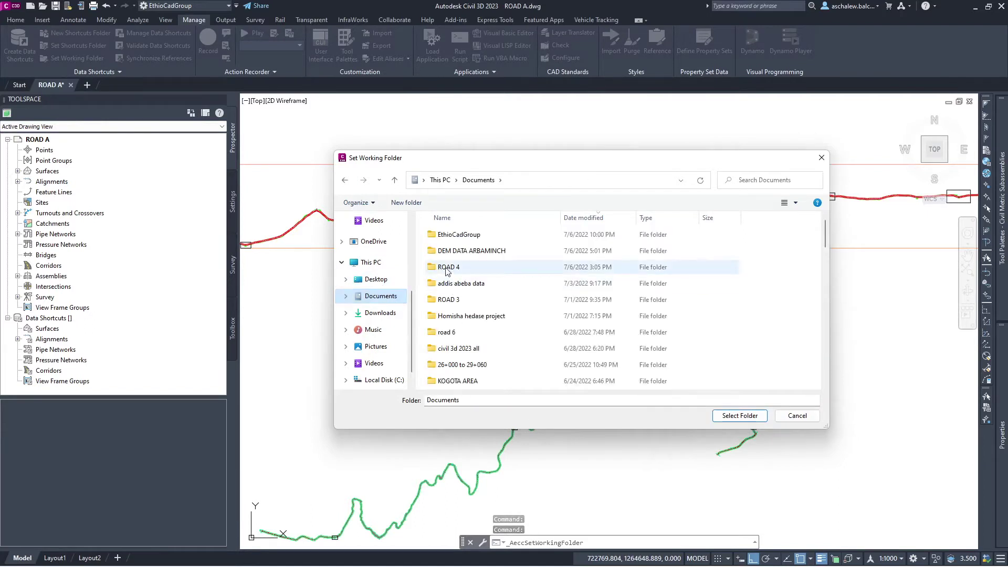
{"action": "double_click", "coordinate": [473, 234]}
{"action": "scroll", "coordinate": [499, 279], "scroll_direction": "down", "scroll_amount": 2}
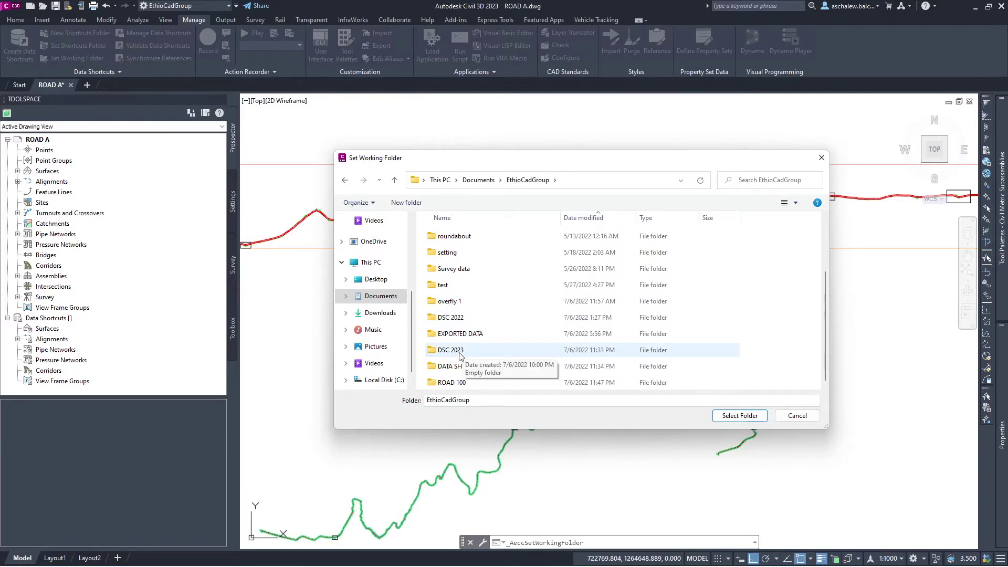
{"action": "double_click", "coordinate": [453, 320]}
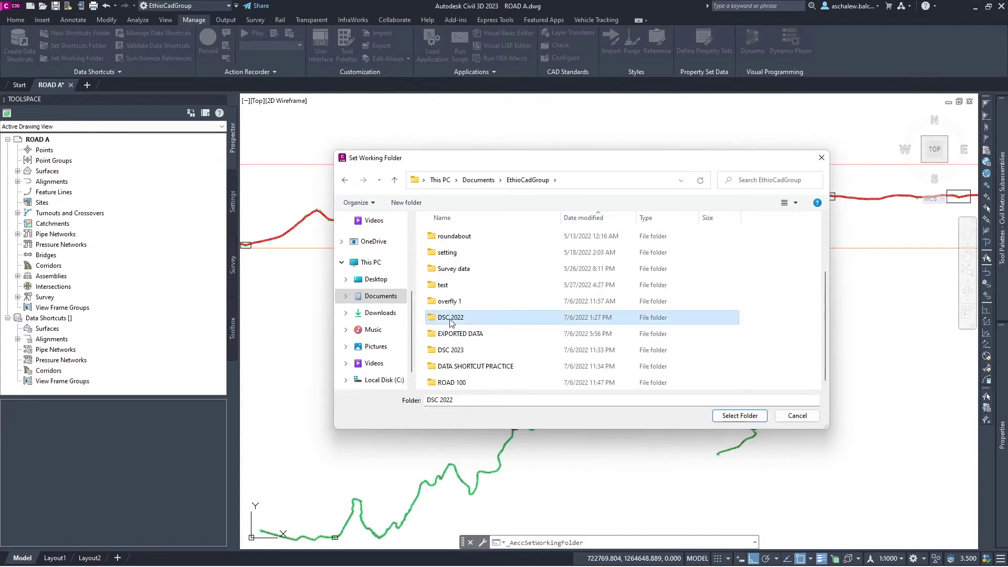
{"action": "left_click", "coordinate": [524, 181]}
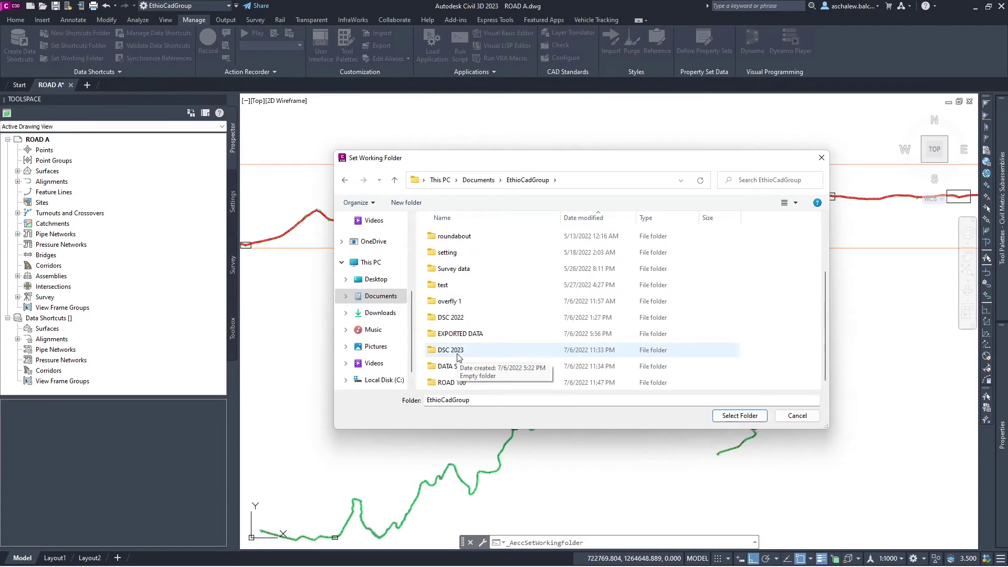
Choose DSC 2023 as the data shortcuts working folder
{"action": "double_click", "coordinate": [457, 352]}
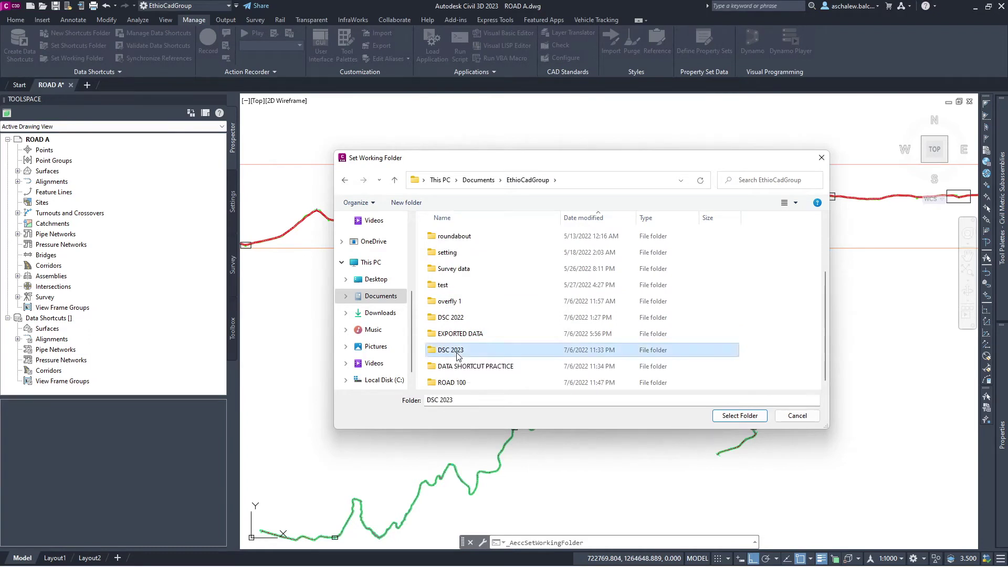
{"action": "left_click", "coordinate": [524, 180]}
{"action": "scroll", "coordinate": [530, 325], "scroll_direction": "down", "scroll_amount": 3}
{"action": "left_click", "coordinate": [457, 350]}
{"action": "left_click", "coordinate": [740, 416]}
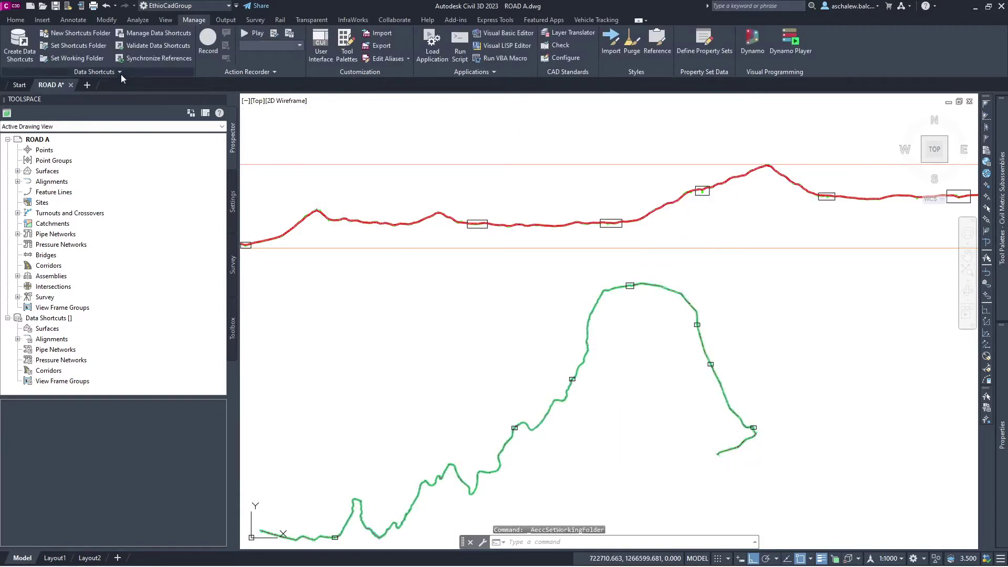
{"action": "scroll", "coordinate": [546, 241], "scroll_direction": "down", "scroll_amount": 3}
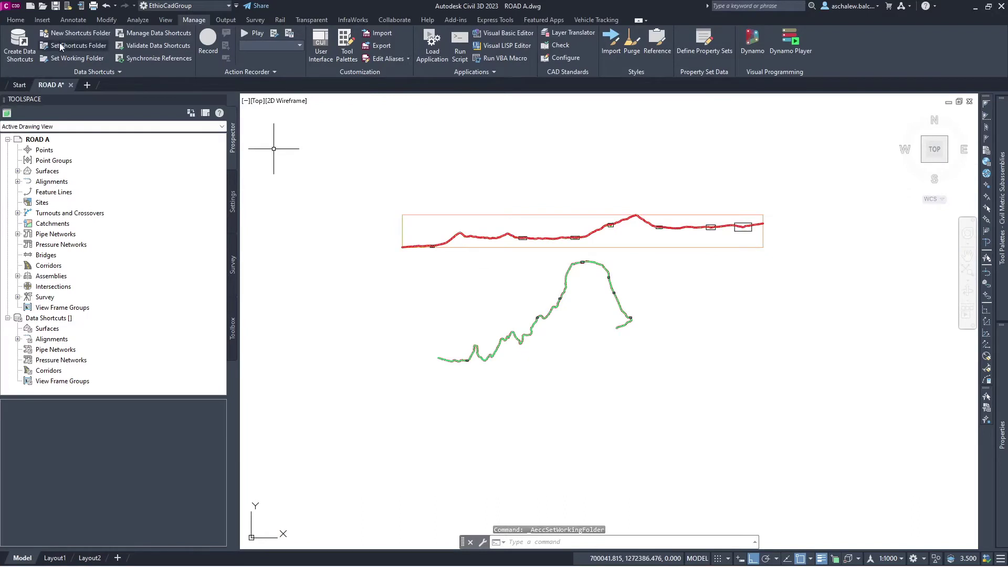
{"action": "left_click", "coordinate": [80, 33]}
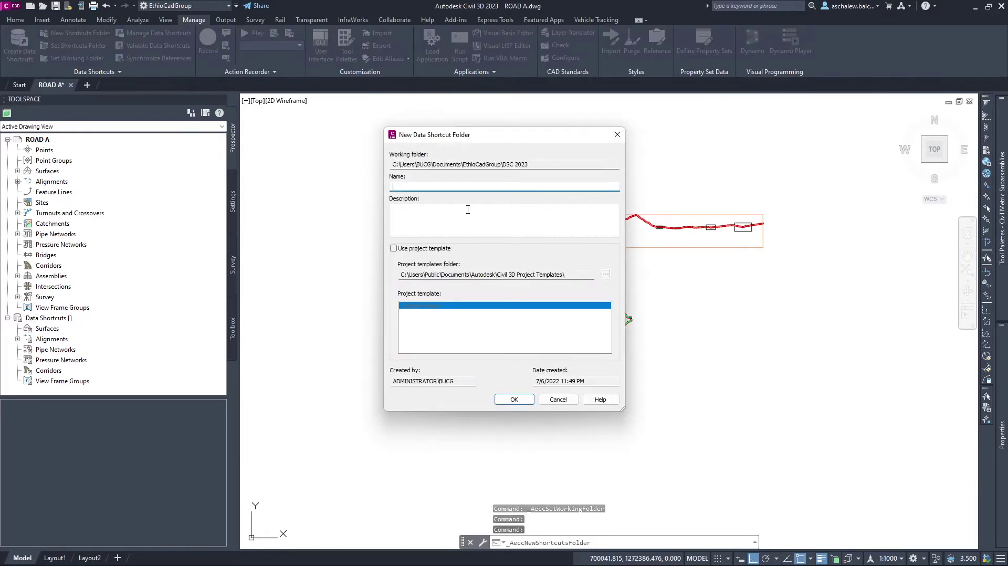
Create a data shortcuts project named 'Road A' without a project template
{"action": "type", "text": "oad a"}
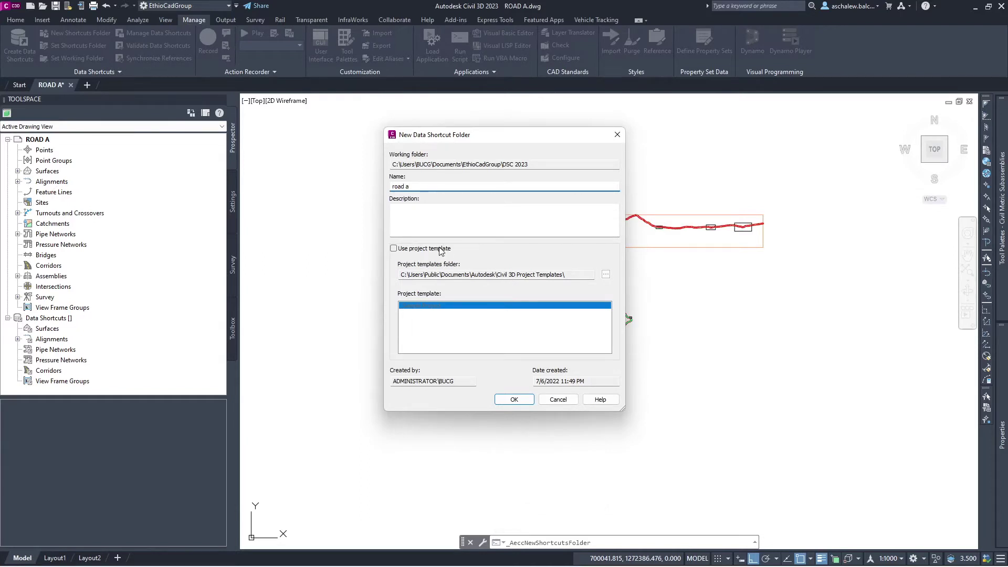
{"action": "left_click_drag", "start_coordinate": [417, 191], "coordinate": [349, 191]}
{"action": "type", "text": "Roa"}
{"action": "left_click", "coordinate": [514, 400]}
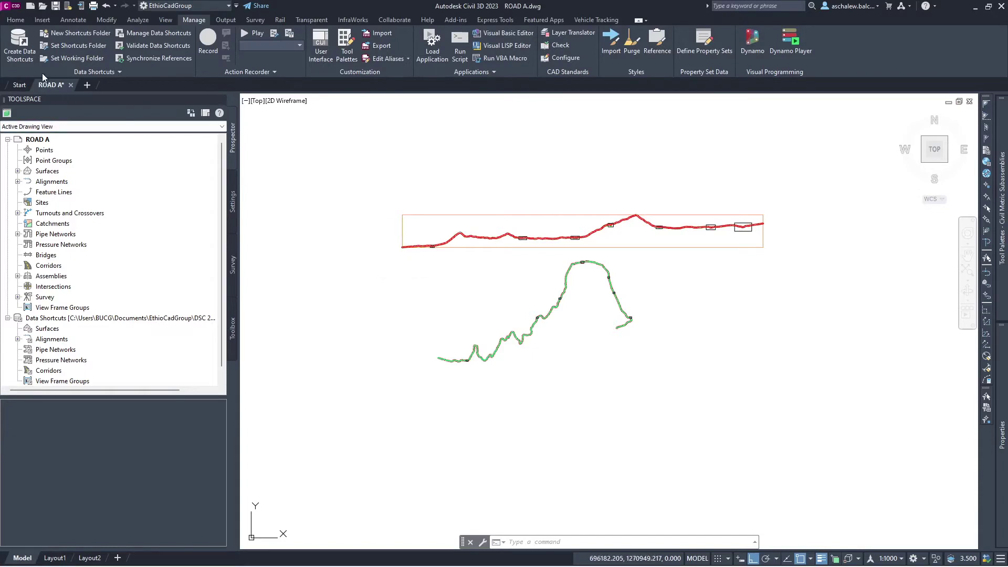
{"action": "left_click", "coordinate": [19, 55]}
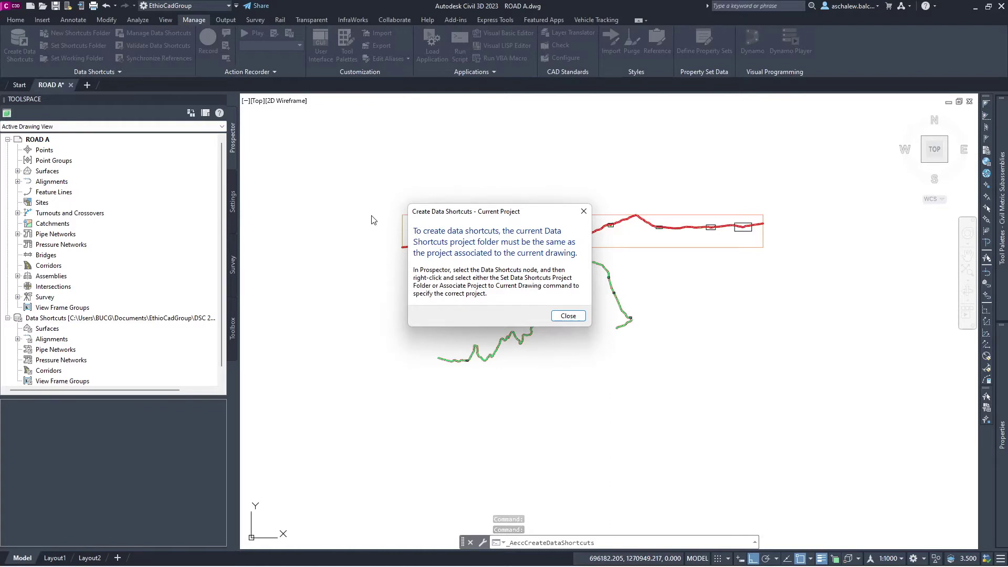
{"action": "left_click", "coordinate": [568, 316]}
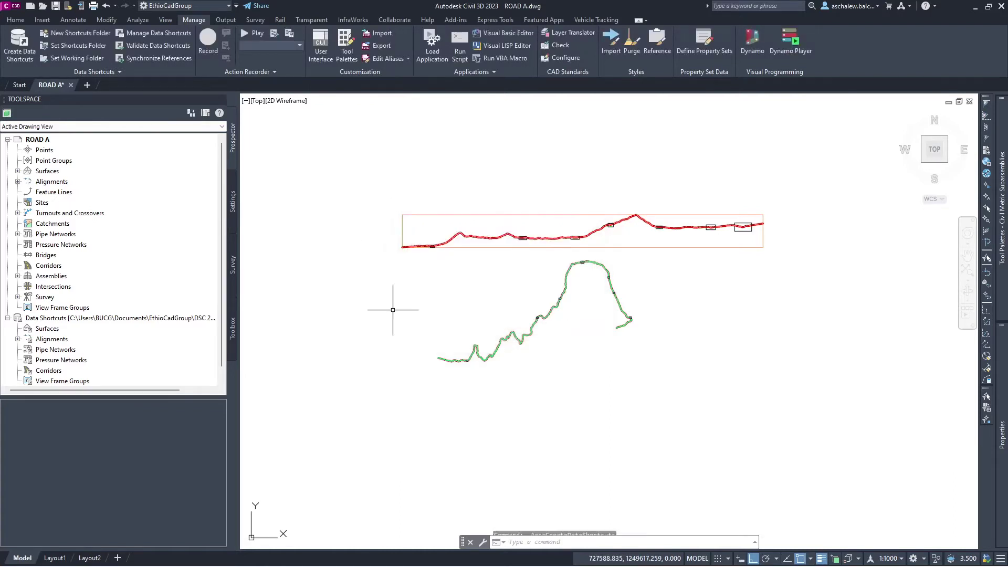
{"action": "right_click", "coordinate": [121, 323]}
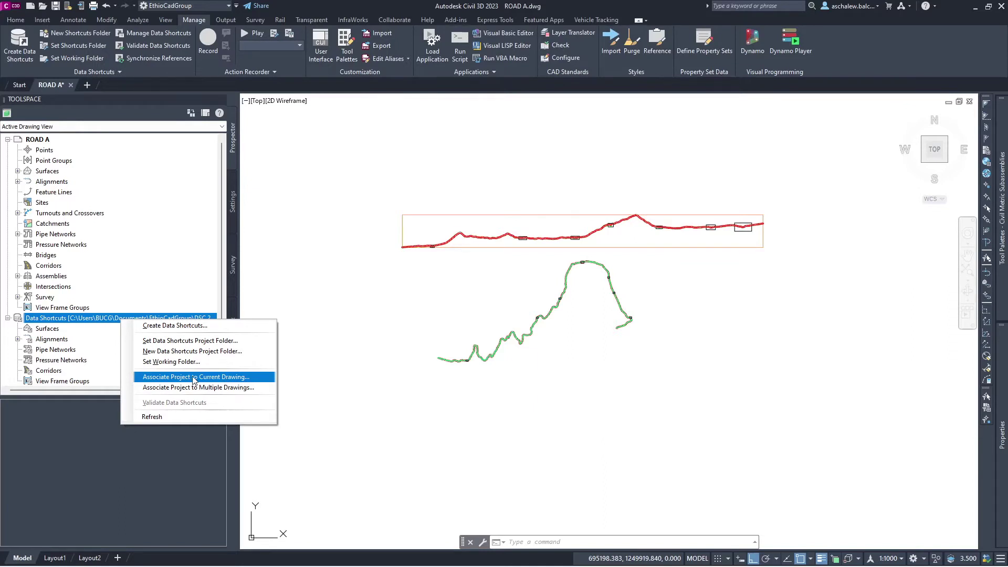
Link the current ROAD A drawing to the Road A project under DSC 2023
{"action": "left_click", "coordinate": [234, 378]}
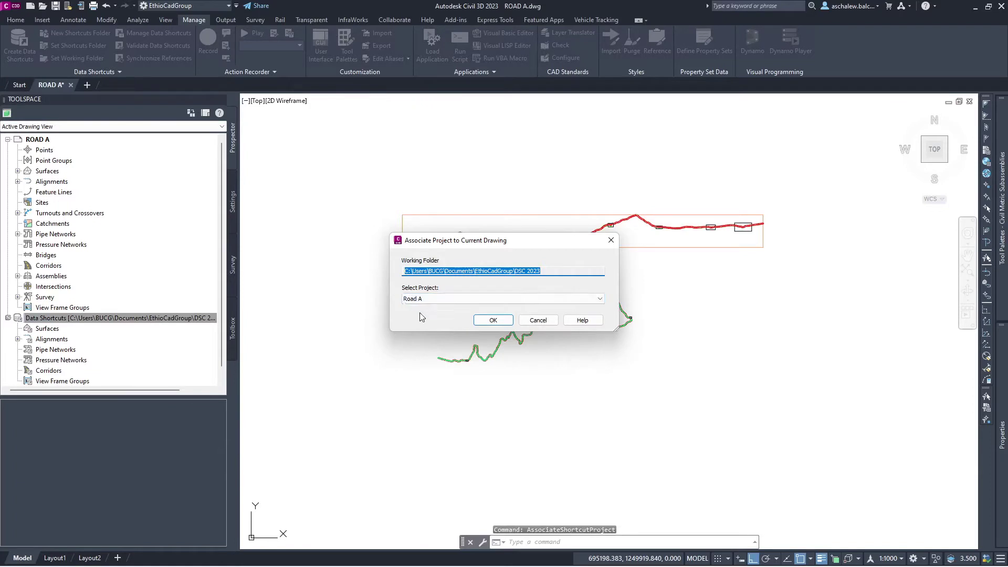
{"action": "left_click", "coordinate": [435, 298]}
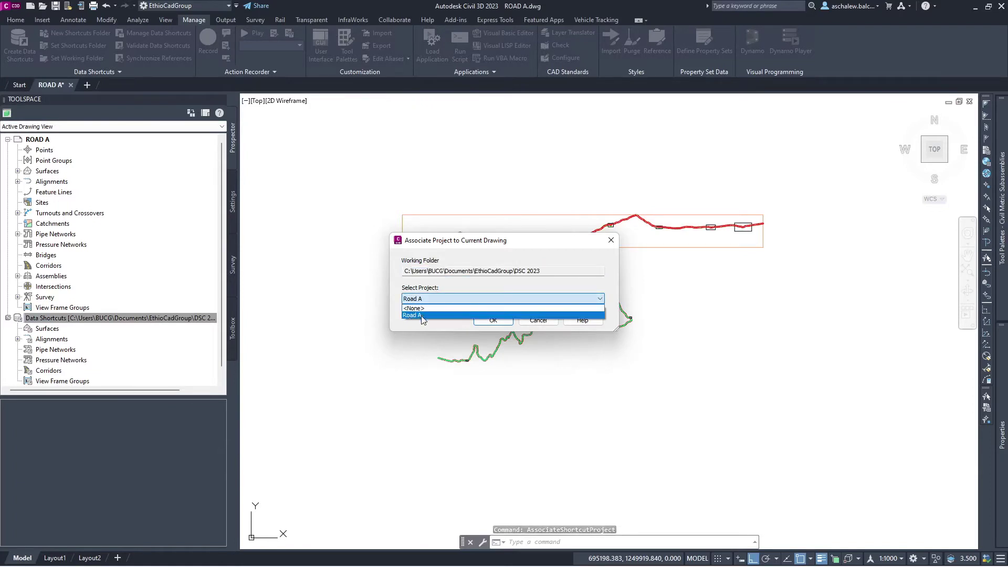
{"action": "left_click", "coordinate": [422, 315]}
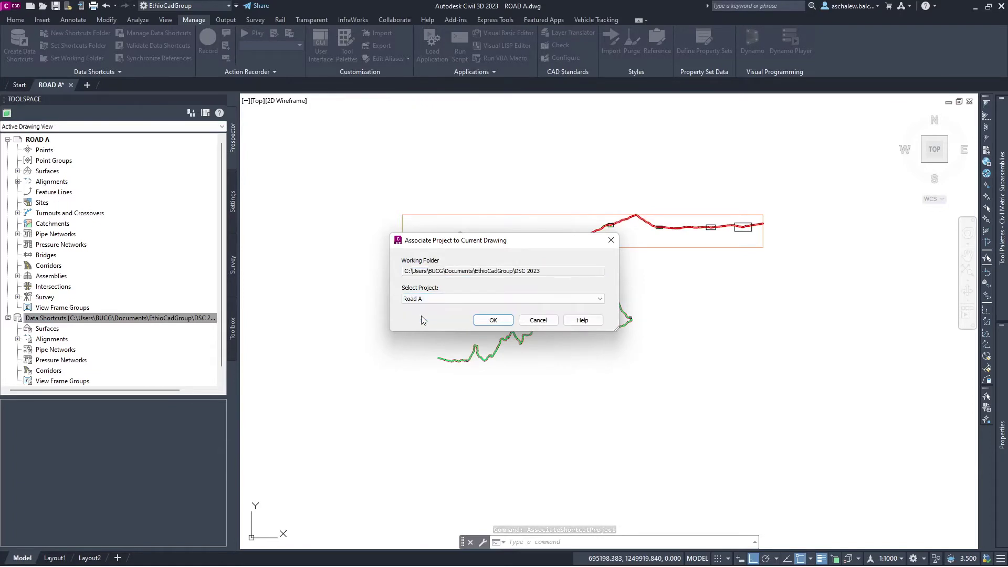
{"action": "left_click", "coordinate": [493, 321]}
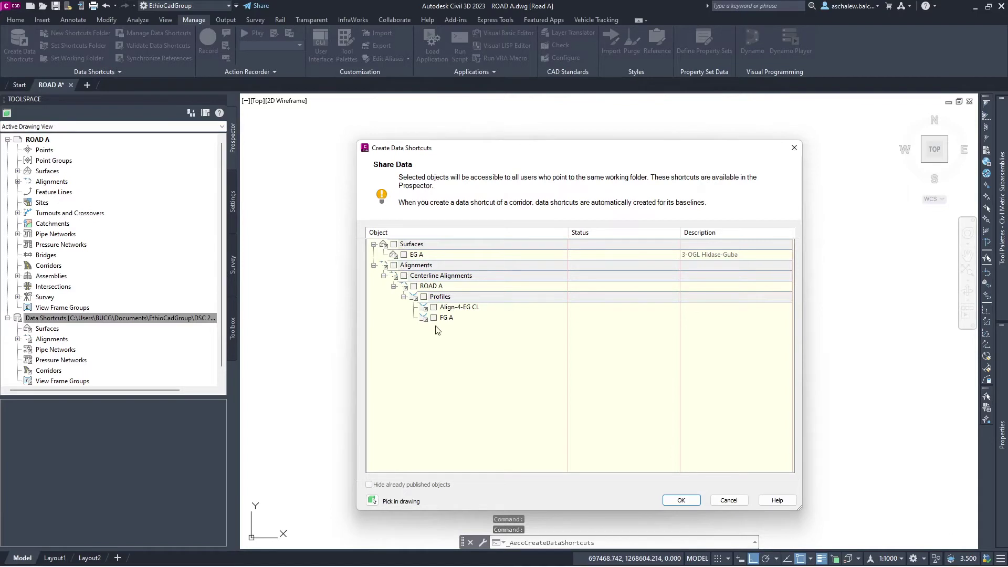
Publish shortcuts for the EG A surface and ROAD A alignment with FG A, excluding Align-4-EG CL
{"action": "left_click", "coordinate": [394, 244]}
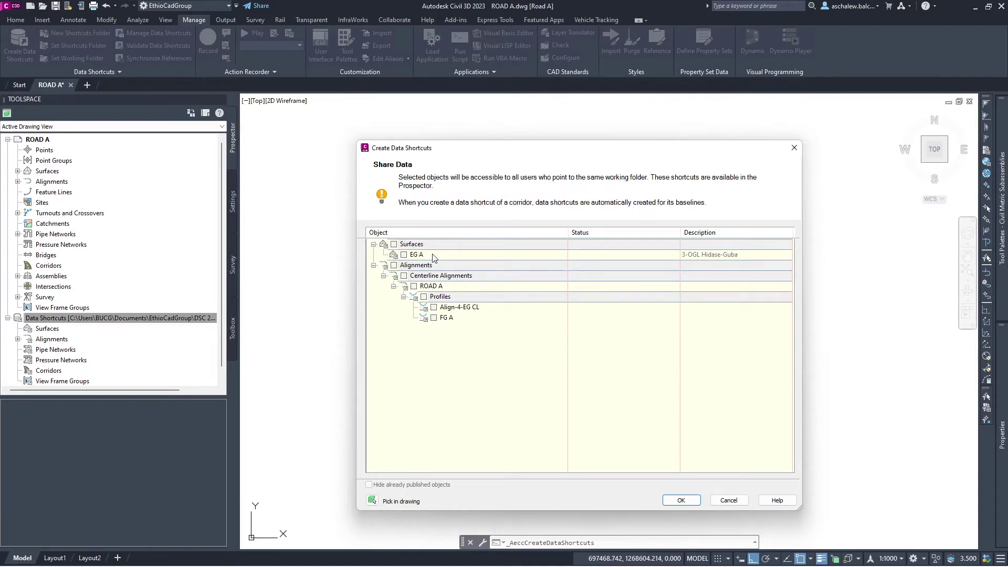
{"action": "left_click", "coordinate": [404, 255]}
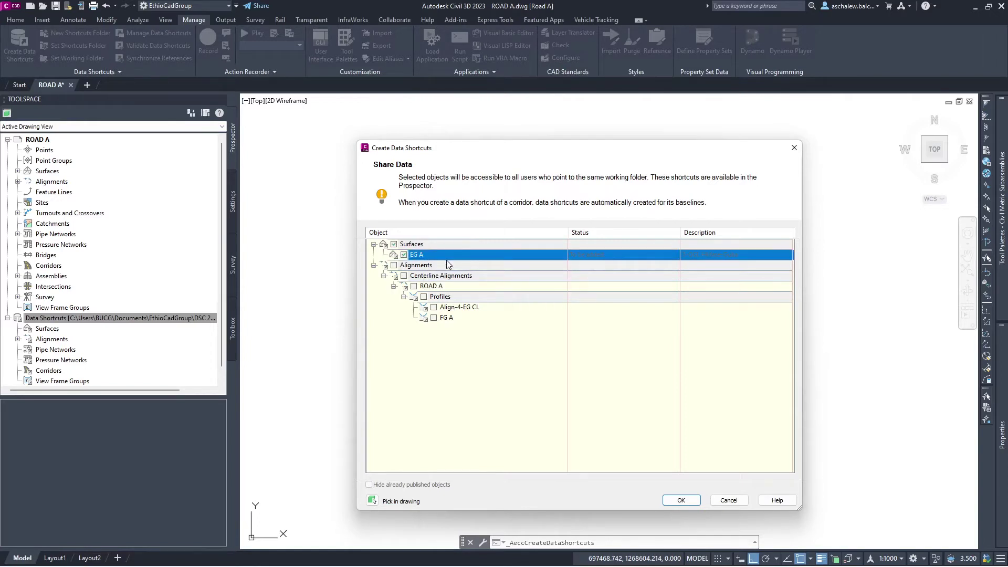
{"action": "left_click", "coordinate": [404, 275]}
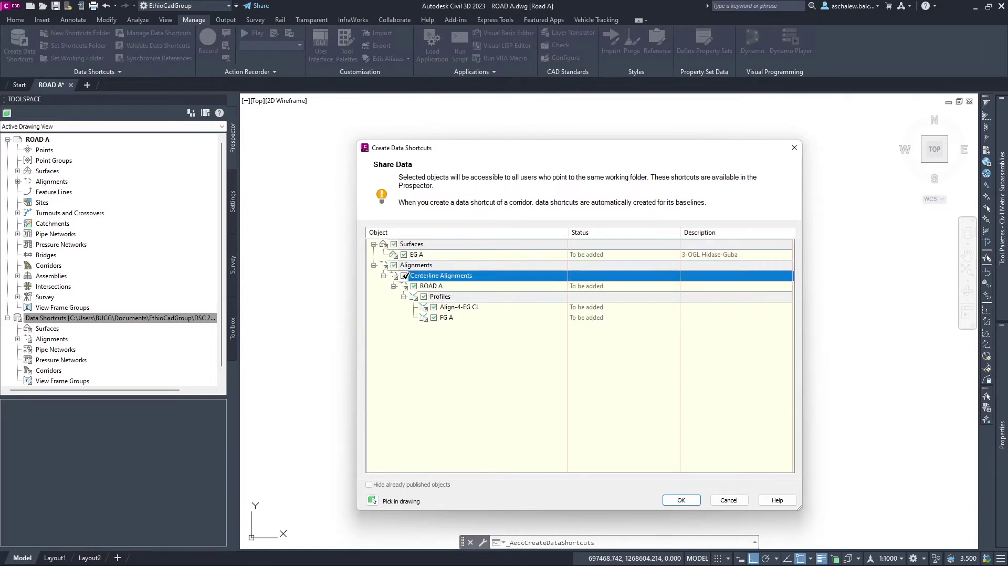
{"action": "left_click", "coordinate": [434, 306]}
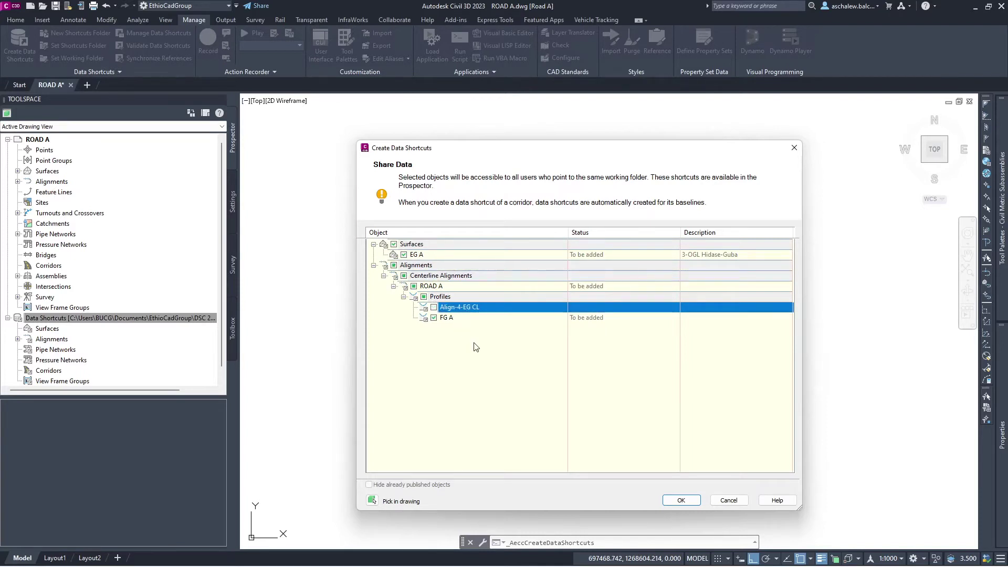
{"action": "left_click", "coordinate": [680, 500]}
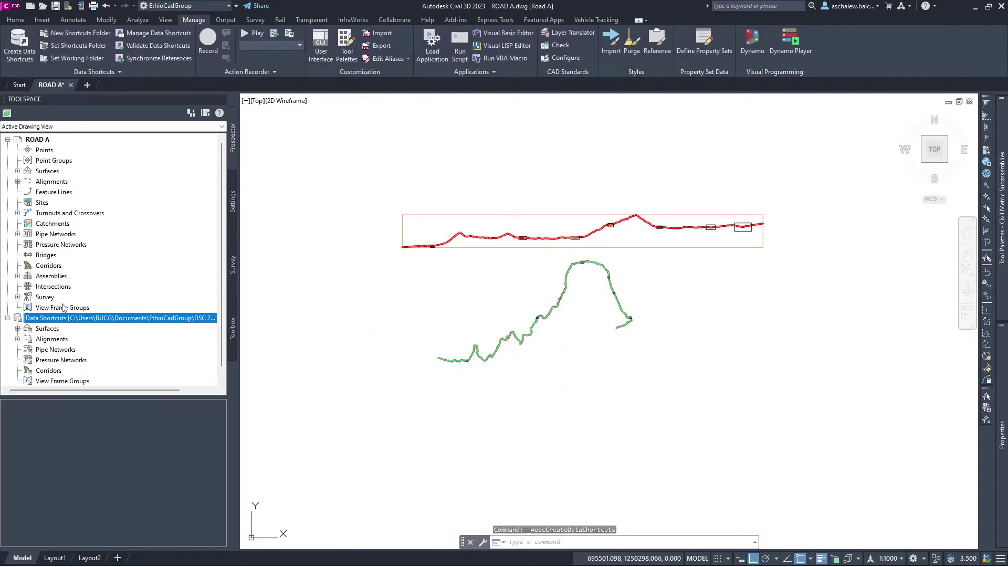
Expand Data Shortcuts to show EG A, the ROAD A alignment and its profiles
{"action": "left_click", "coordinate": [17, 329]}
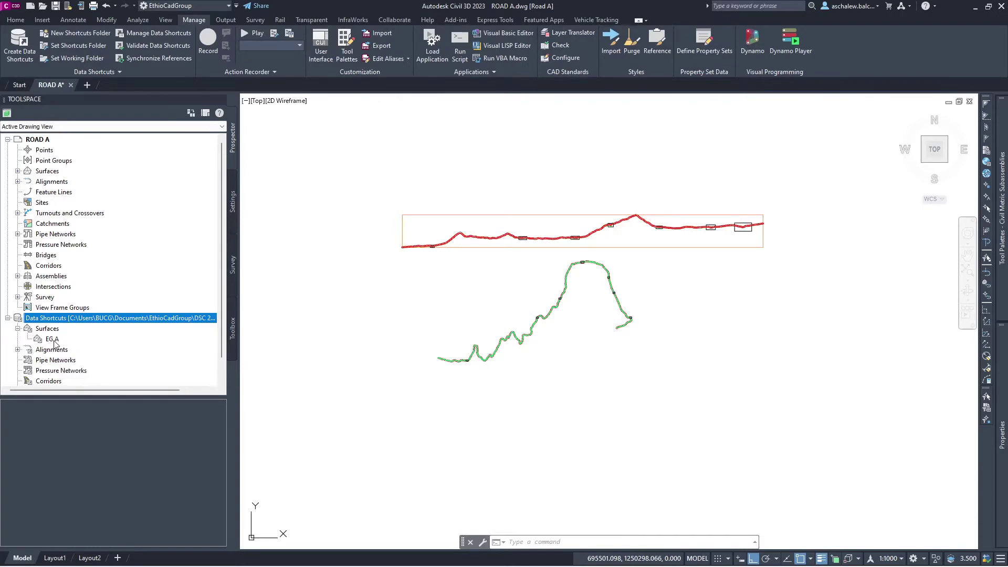
{"action": "left_click", "coordinate": [18, 350]}
{"action": "left_click", "coordinate": [27, 328]}
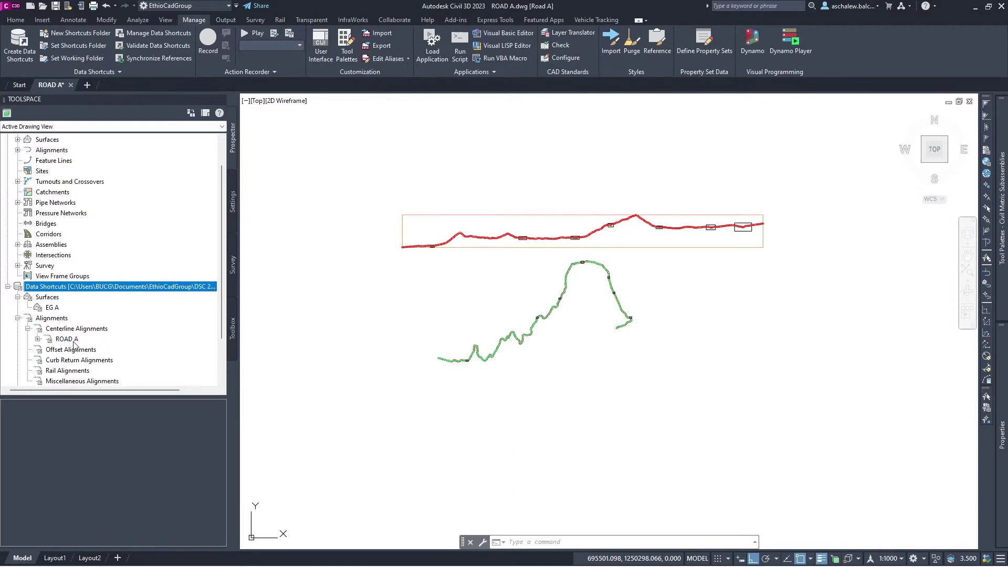
{"action": "left_click", "coordinate": [38, 339]}
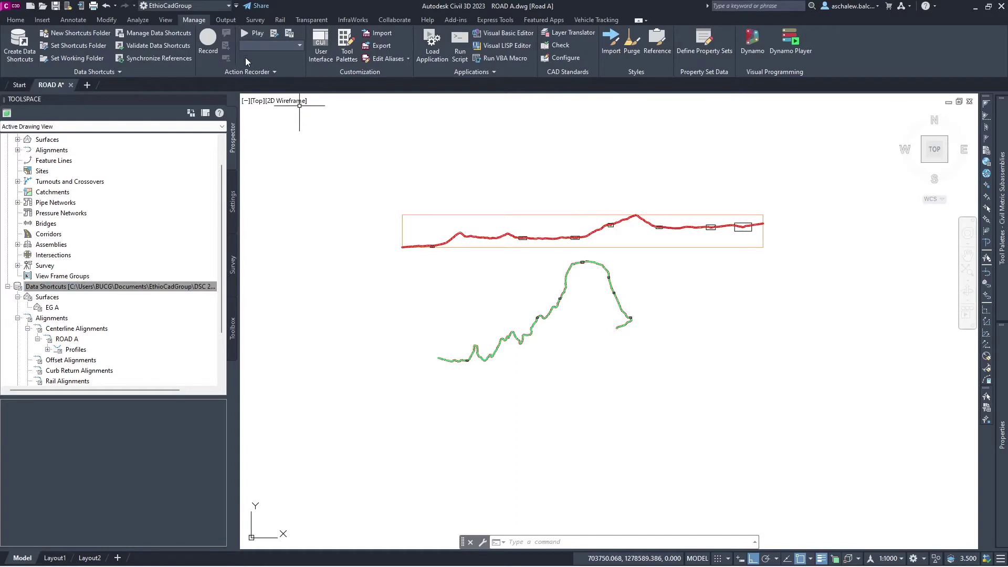
In a new drawing, create an EG A surface reference and zoom extents (ZE) to it
{"action": "left_click", "coordinate": [88, 85]}
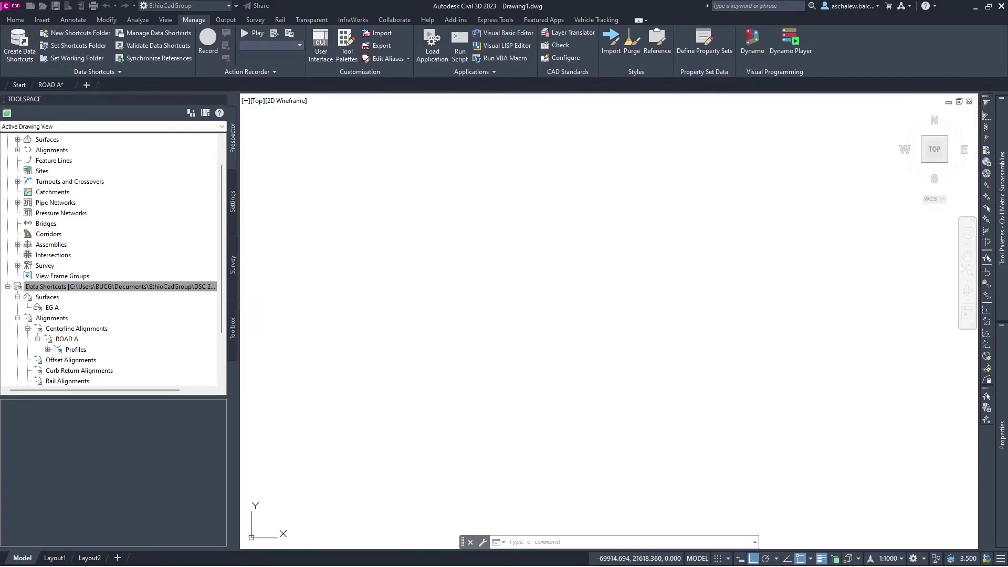
{"action": "left_click", "coordinate": [17, 328]}
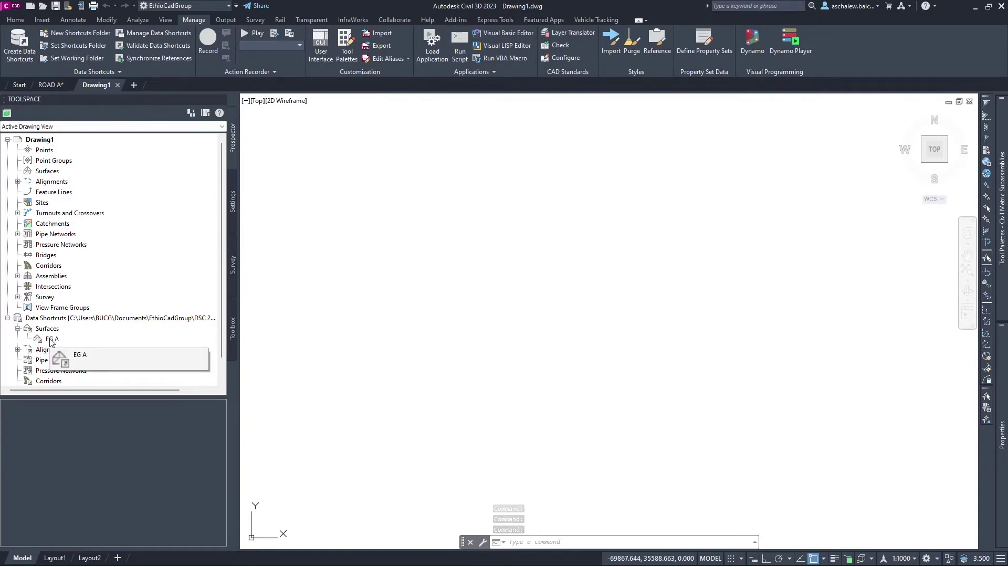
{"action": "right_click", "coordinate": [100, 338]}
{"action": "left_click", "coordinate": [284, 343]}
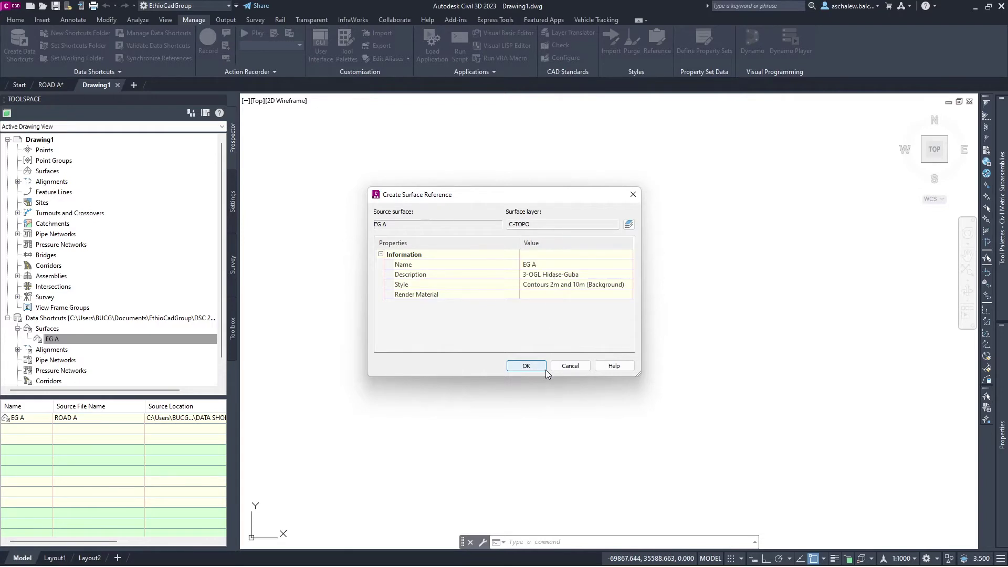
{"action": "left_click", "coordinate": [526, 366]}
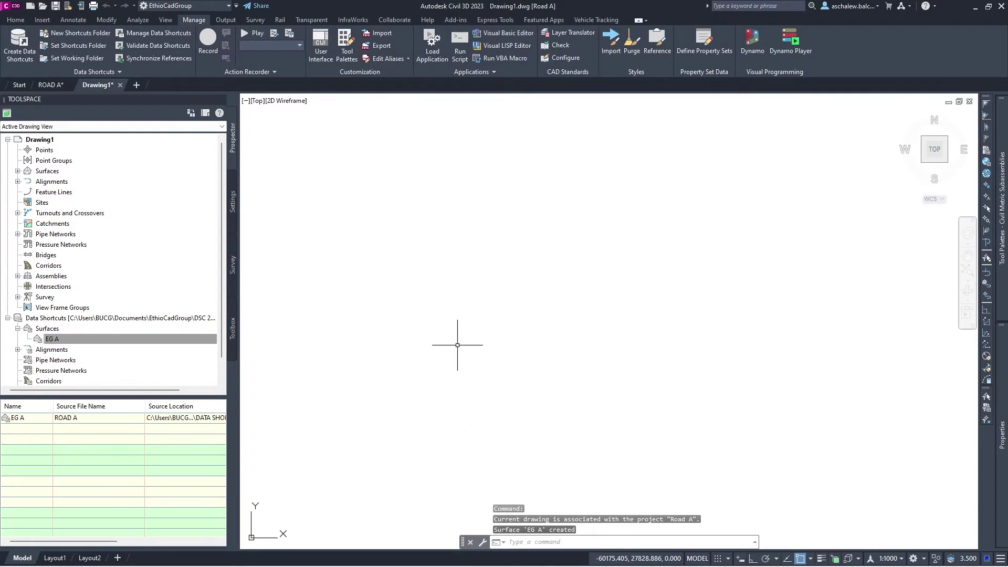
{"action": "type", "text": "ze"}
{"action": "key", "text": "Return"}
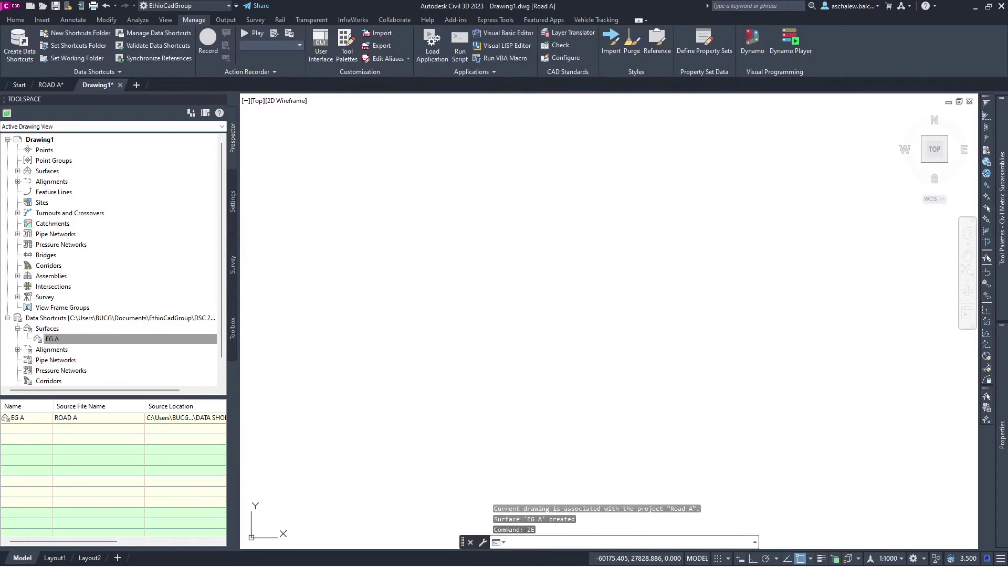
Bring up the EG A shortcut's options, then dismiss them and cancel the accidental selection
{"action": "scroll", "coordinate": [536, 275], "scroll_direction": "down", "scroll_amount": 4}
{"action": "scroll", "coordinate": [536, 275], "scroll_direction": "up", "scroll_amount": 6}
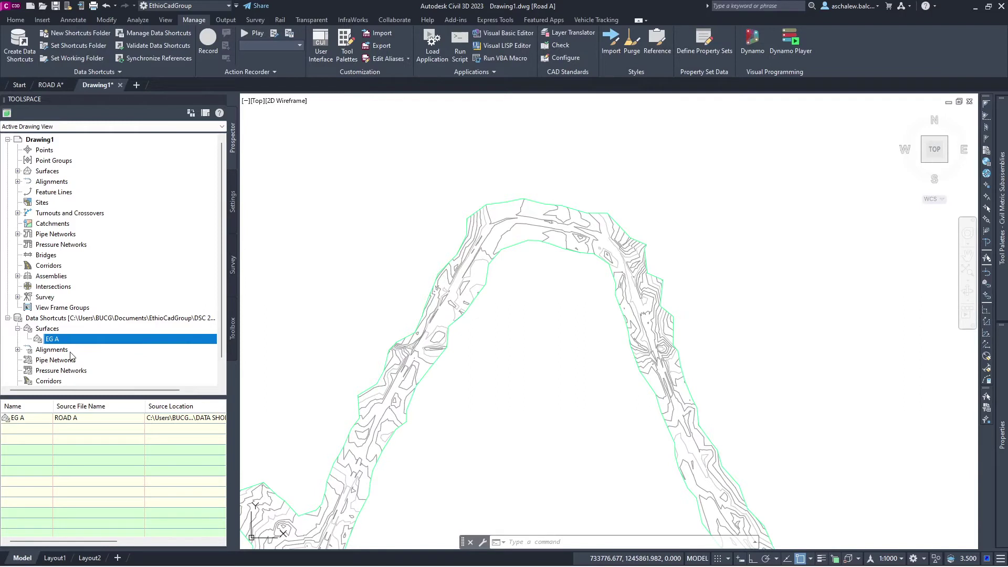
{"action": "right_click", "coordinate": [56, 343]}
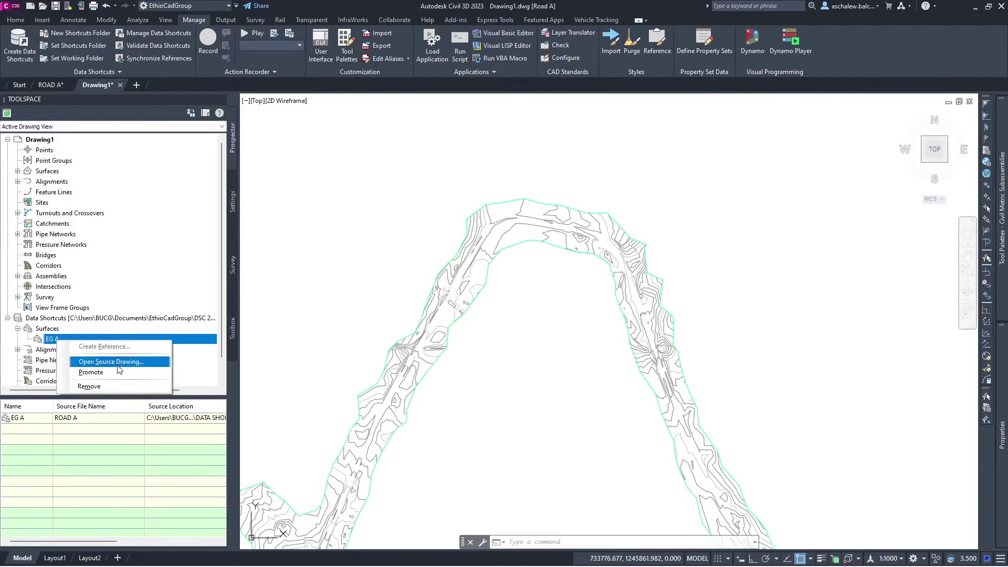
{"action": "left_click", "coordinate": [376, 281]}
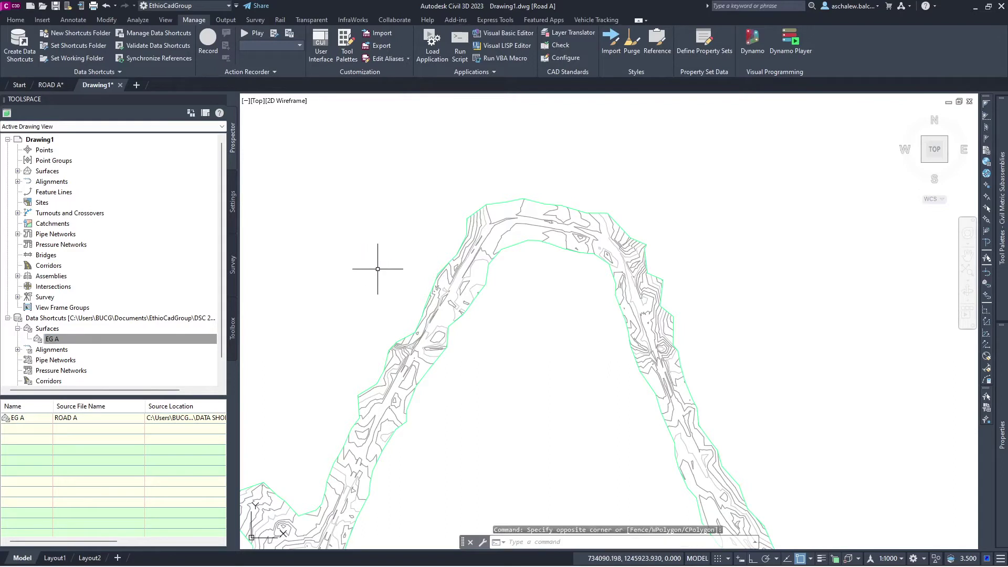
{"action": "key", "text": "Escape"}
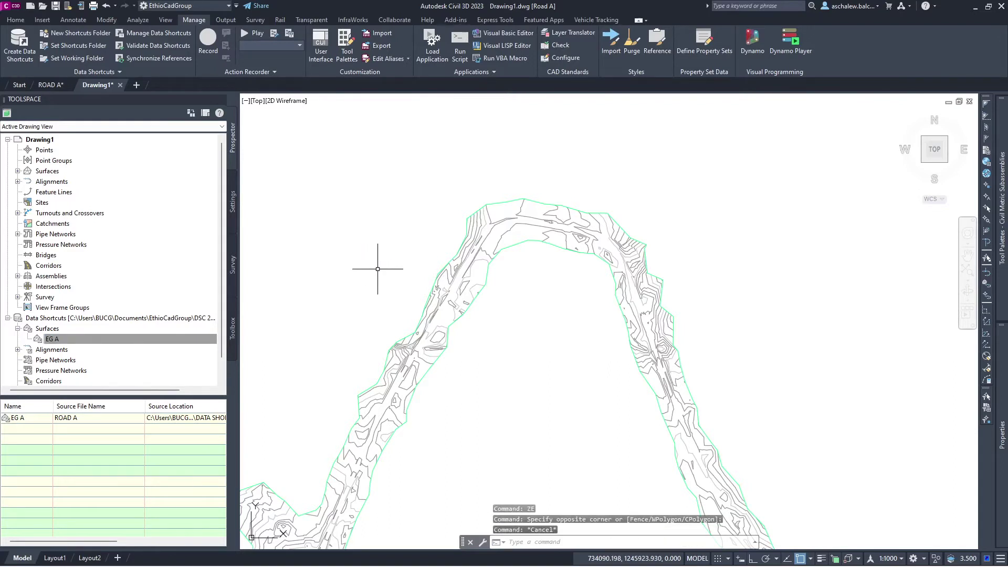
Create a reference to the ROAD A centerline alignment and select it in the drawing
{"action": "left_click", "coordinate": [18, 350]}
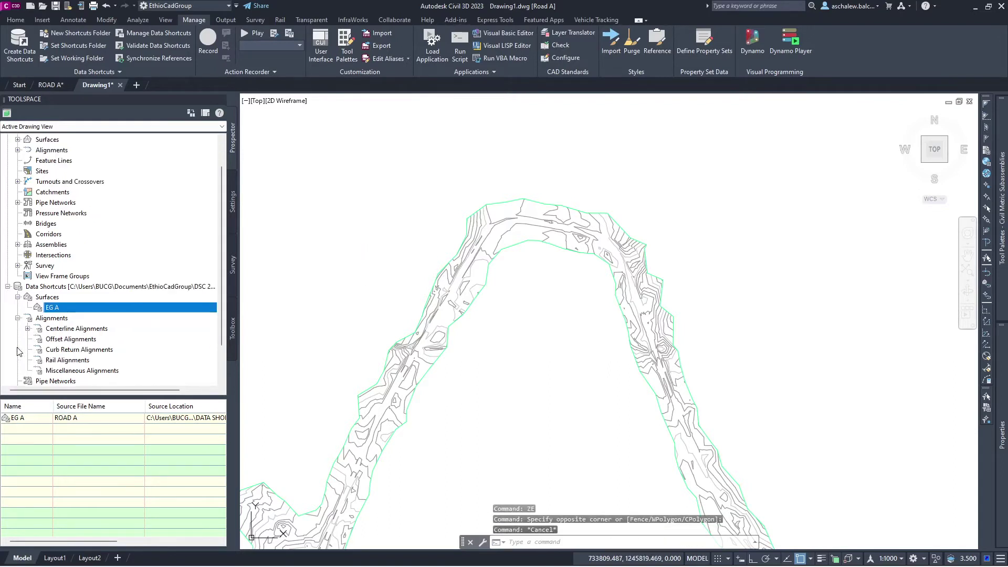
{"action": "left_click", "coordinate": [27, 329]}
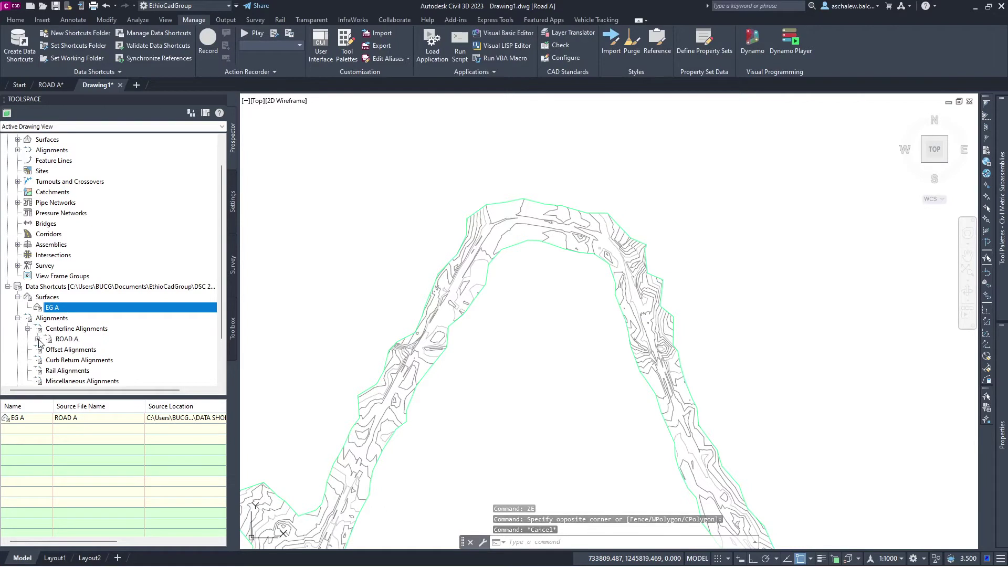
{"action": "right_click", "coordinate": [74, 340]}
{"action": "left_click", "coordinate": [100, 347]}
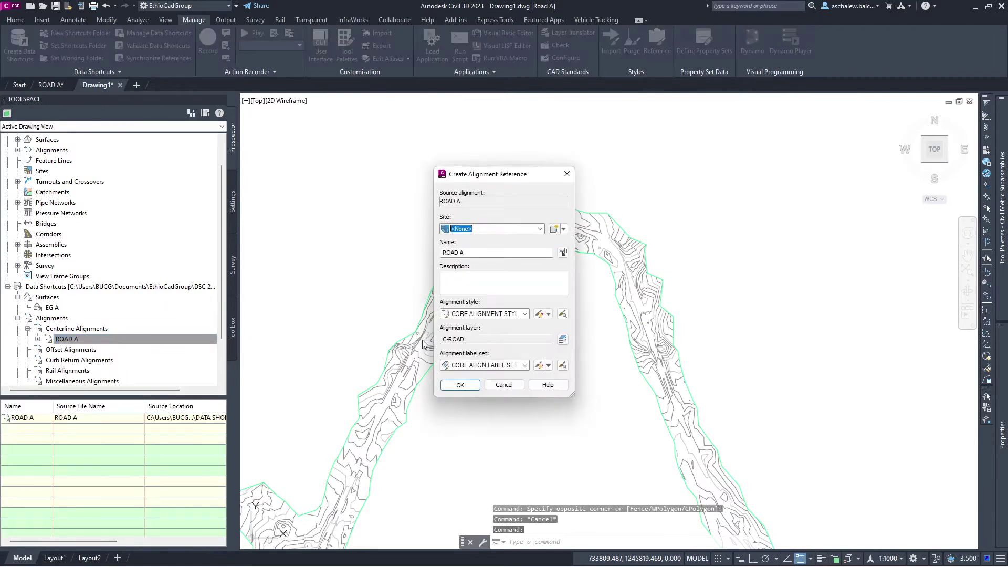
{"action": "left_click", "coordinate": [468, 387]}
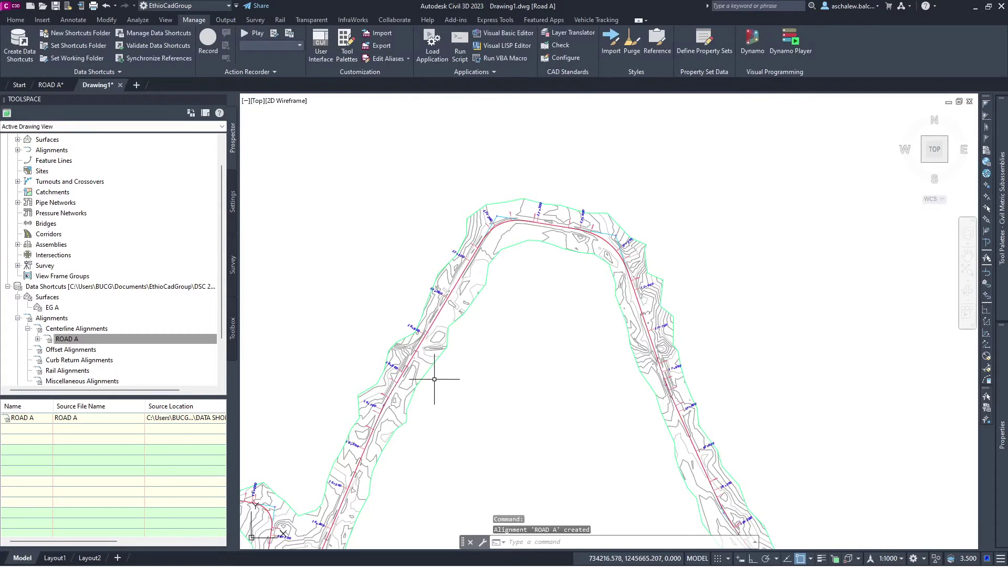
{"action": "scroll", "coordinate": [510, 368], "scroll_direction": "up", "scroll_amount": 6}
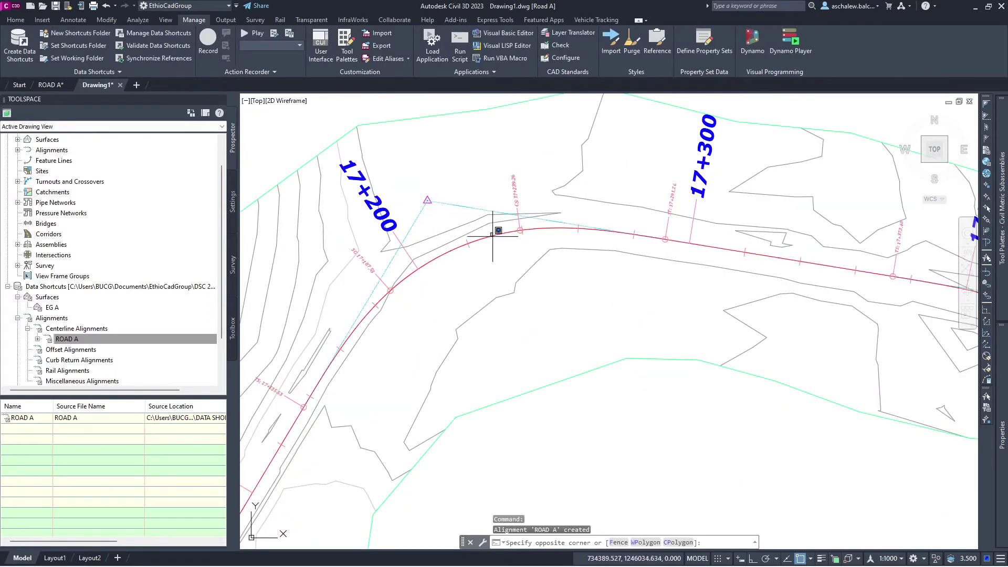
{"action": "left_click", "coordinate": [490, 234]}
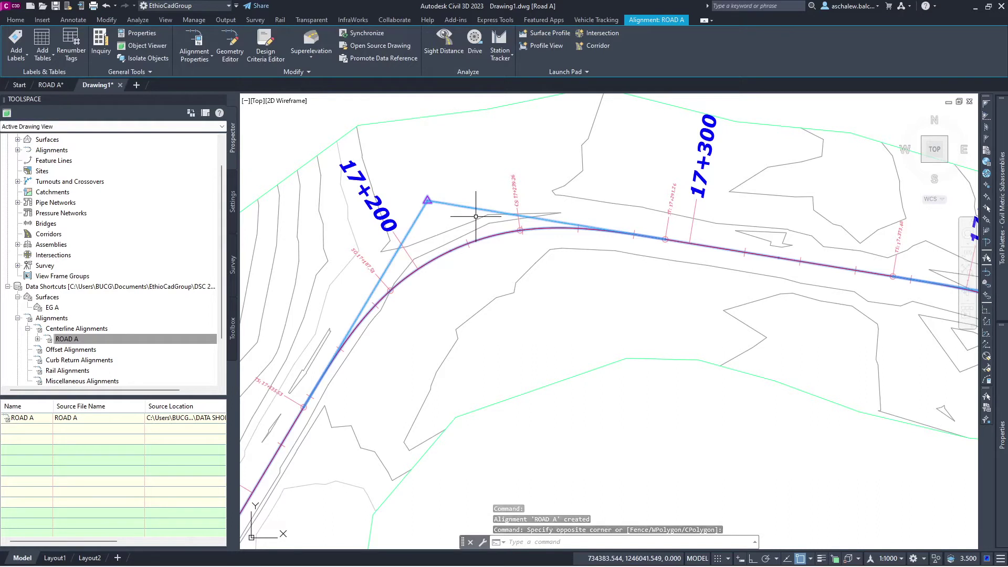
{"action": "right_click", "coordinate": [436, 174]}
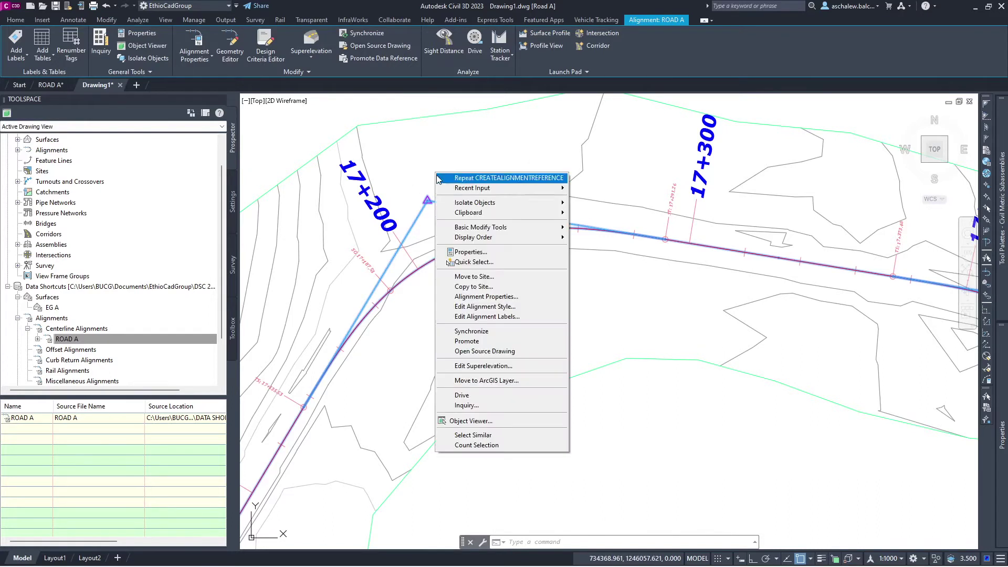
Promote the ROAD A reference to a local alignment, try moving its PI, then erase it
{"action": "left_click", "coordinate": [488, 341]}
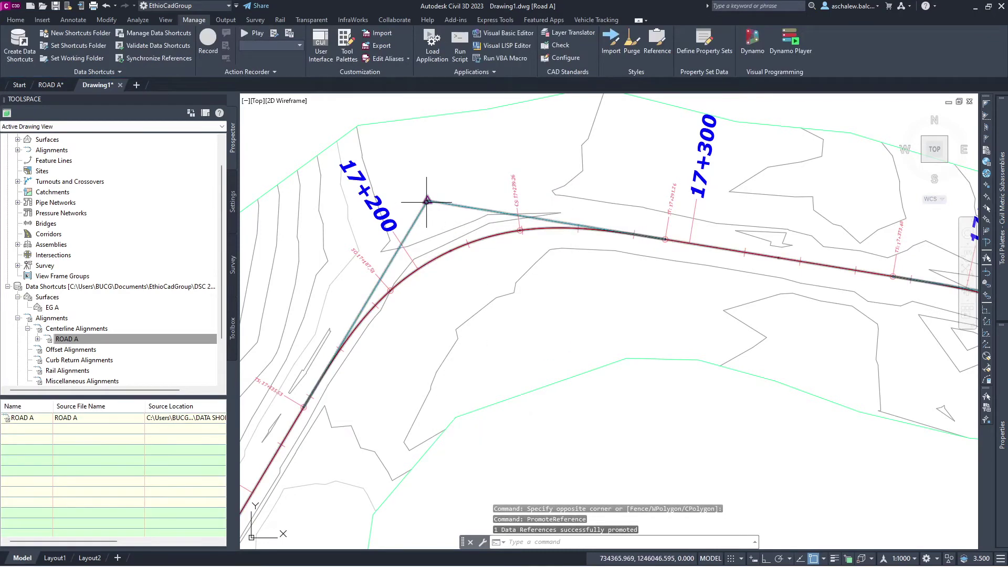
{"action": "mouse_move", "coordinate": [426, 201]}
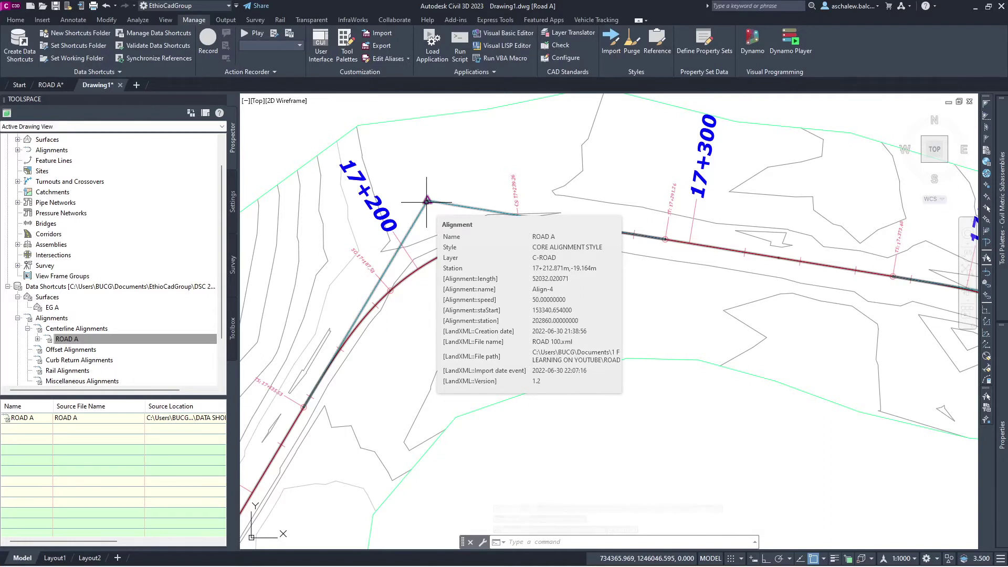
{"action": "left_click", "coordinate": [426, 201]}
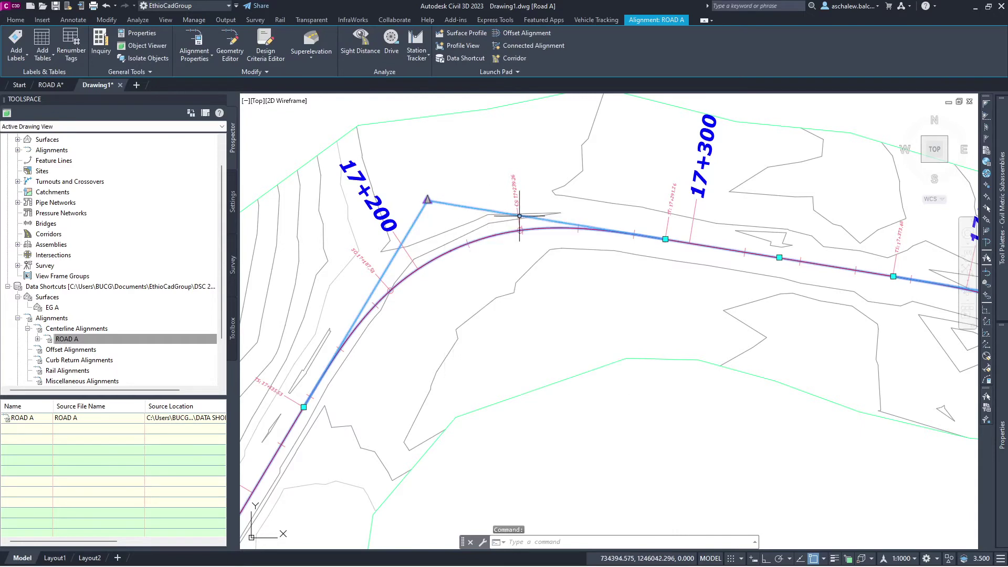
{"action": "scroll", "coordinate": [436, 201], "scroll_direction": "up", "scroll_amount": 7}
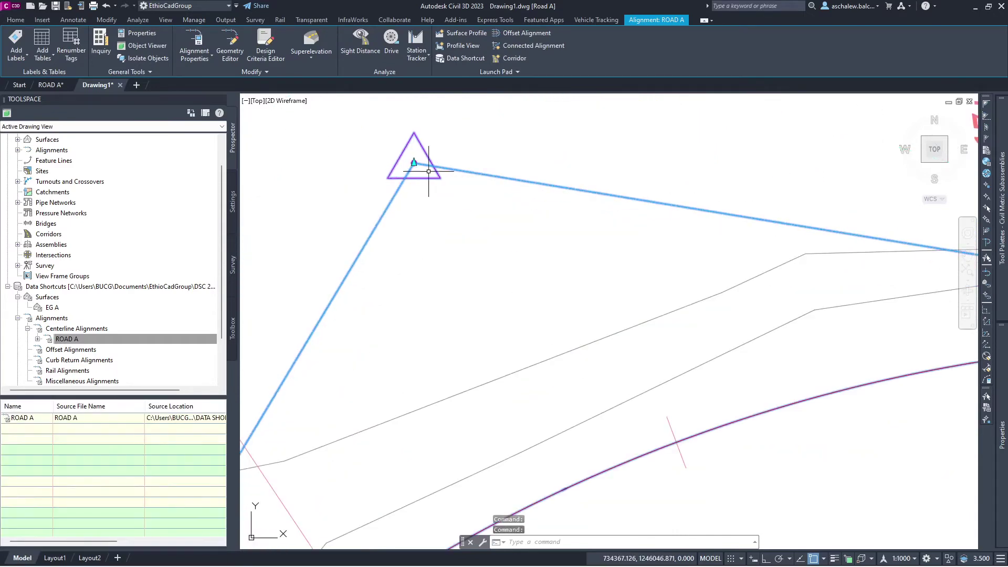
{"action": "scroll", "coordinate": [414, 160], "scroll_direction": "down", "scroll_amount": 3}
{"action": "left_click", "coordinate": [413, 142]}
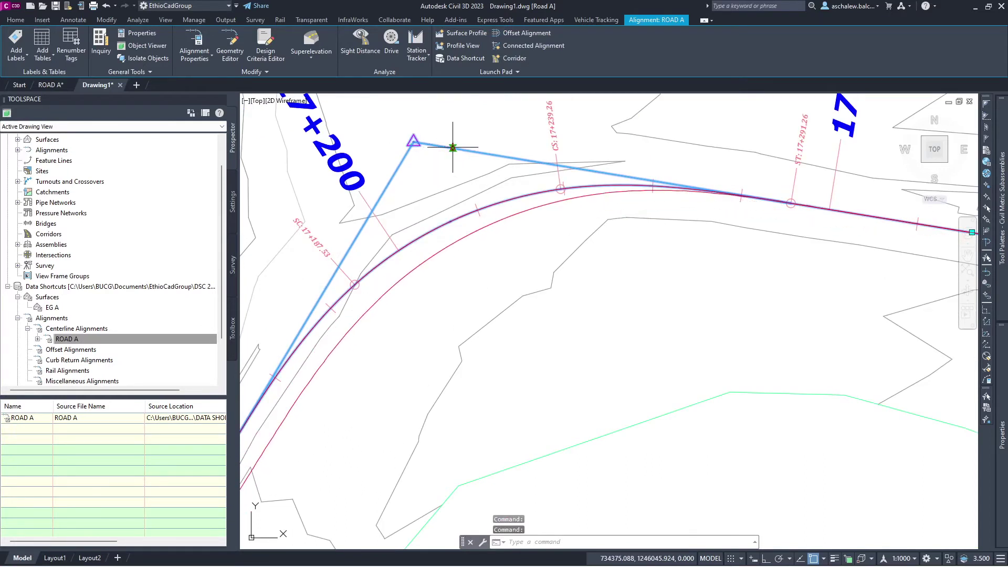
{"action": "key", "text": "Escape"}
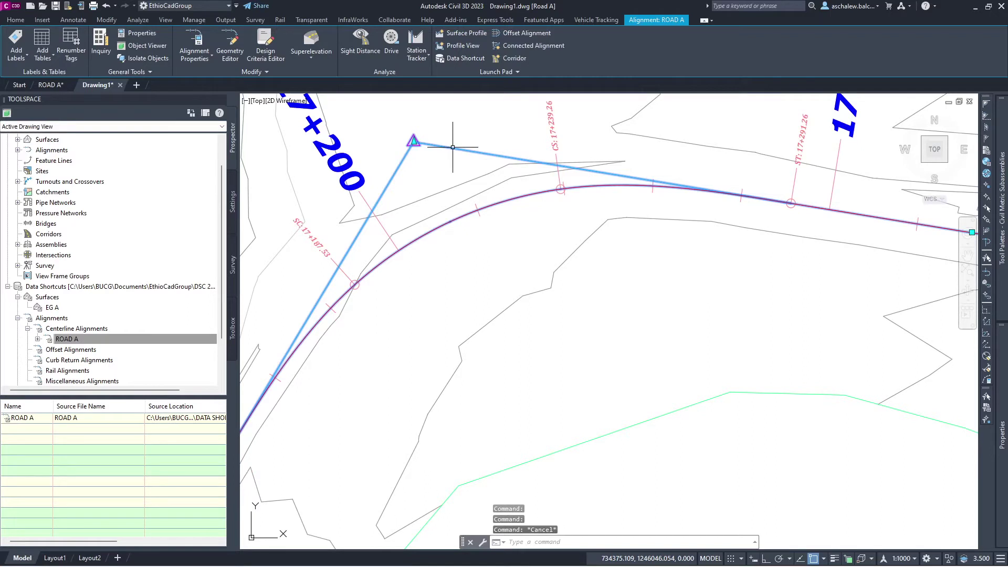
{"action": "key", "text": "Delete"}
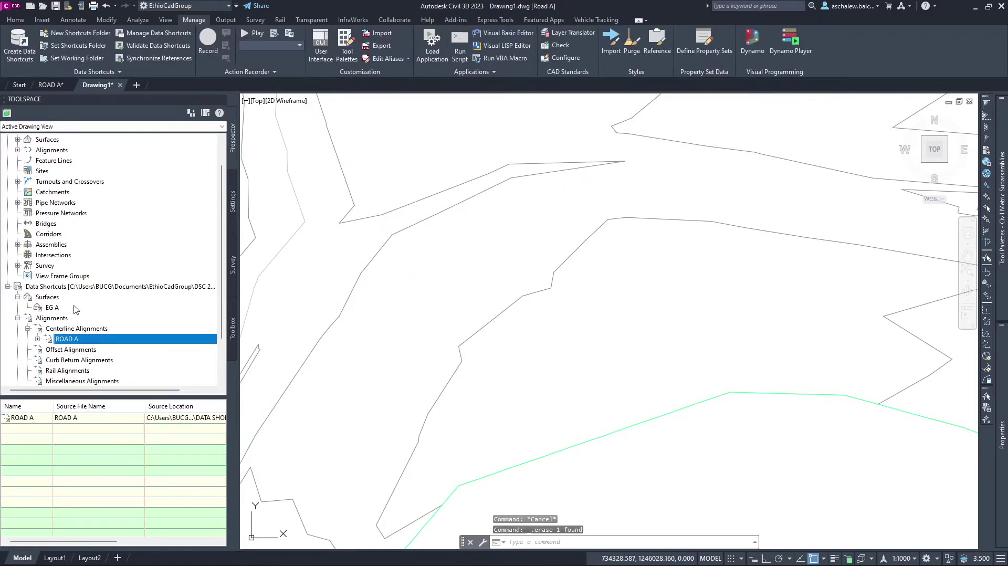
Recreate the ROAD A alignment reference and select the FG A profile shortcut under ROAD A
{"action": "right_click", "coordinate": [80, 344]}
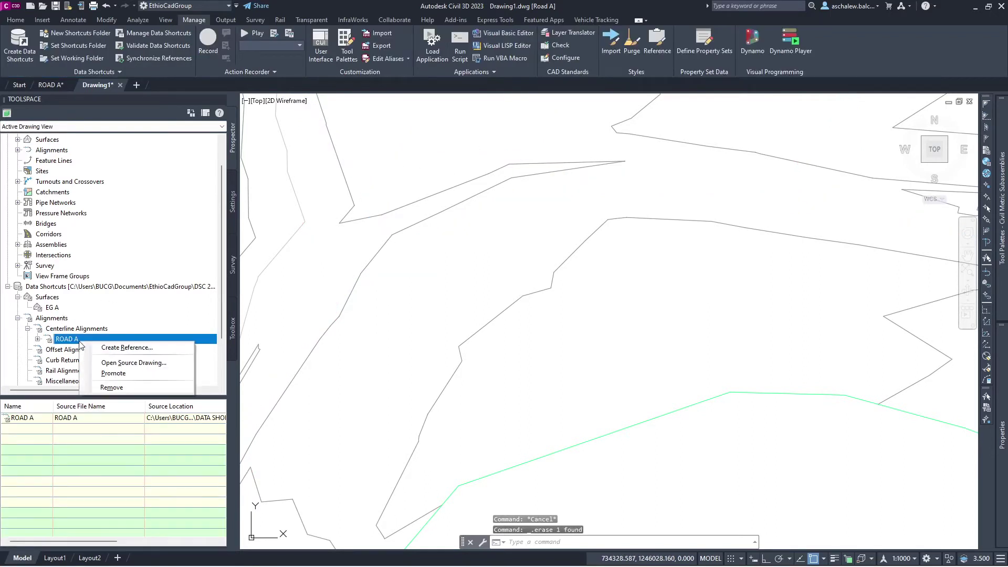
{"action": "left_click", "coordinate": [121, 347]}
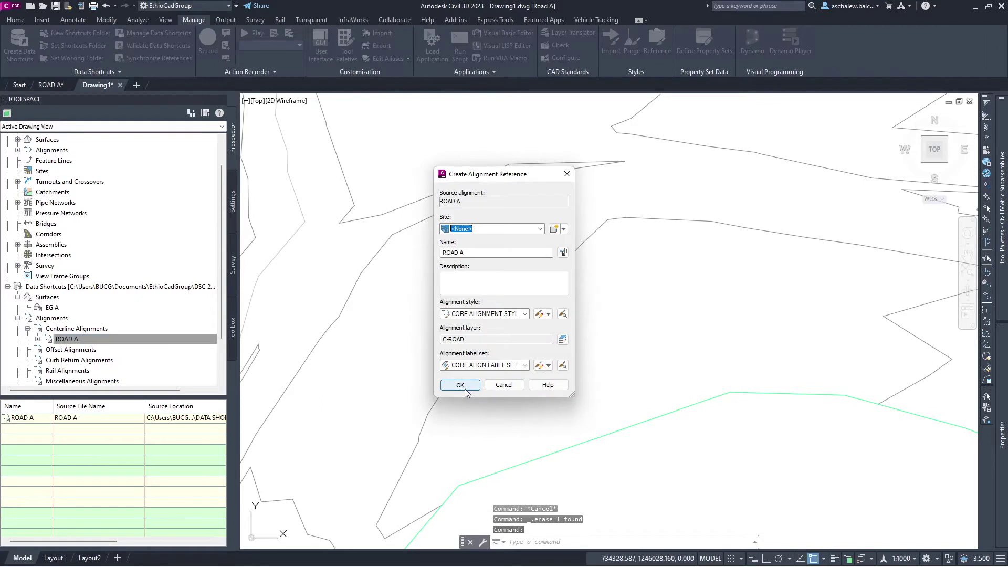
{"action": "left_click", "coordinate": [462, 386]}
{"action": "left_click", "coordinate": [38, 340]}
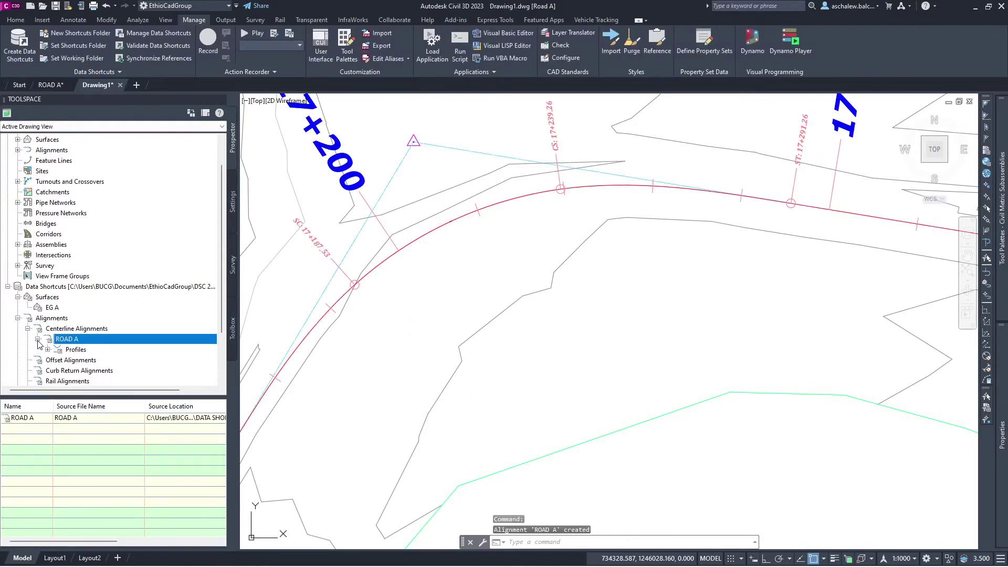
{"action": "left_click", "coordinate": [48, 349]}
{"action": "left_click", "coordinate": [78, 360]}
Create a reference to the FG A profile in Drawing1
{"action": "right_click", "coordinate": [79, 360]}
{"action": "left_click", "coordinate": [112, 367]}
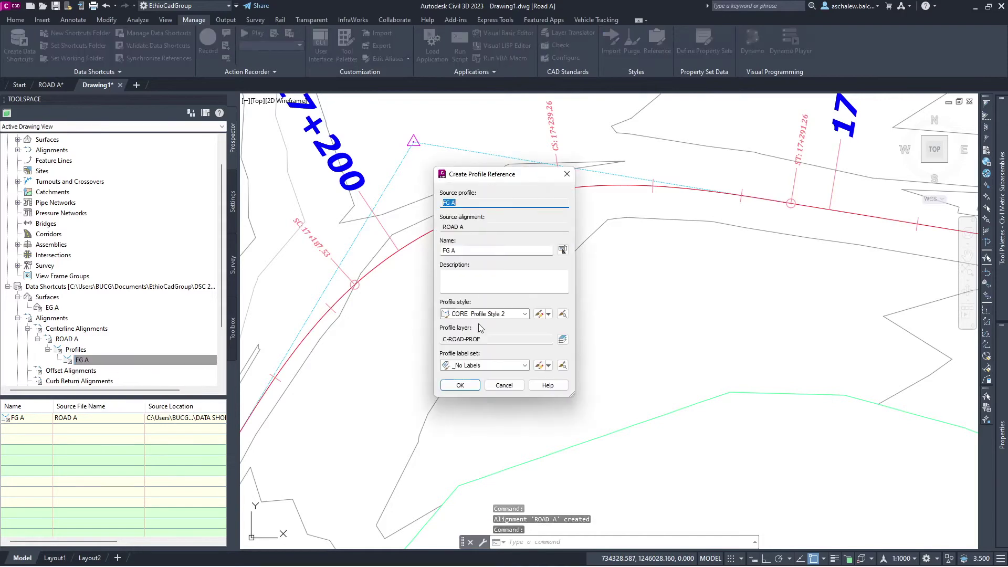
{"action": "left_click", "coordinate": [460, 385]}
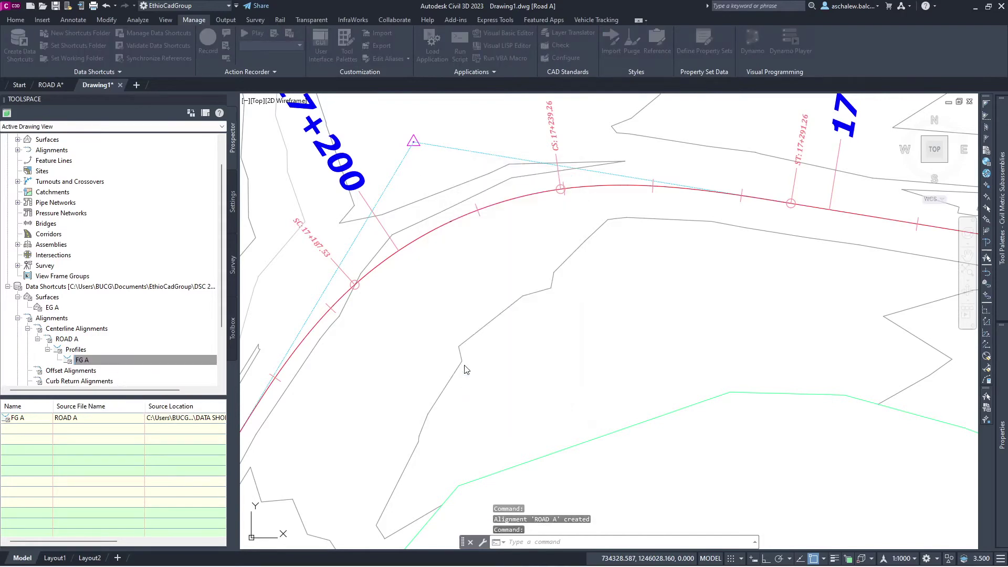
Select the ROAD A alignment and zoom out over its full length
{"action": "left_click", "coordinate": [428, 232]}
{"action": "scroll", "coordinate": [458, 196], "scroll_direction": "down", "scroll_amount": 6}
{"action": "scroll", "coordinate": [458, 196], "scroll_direction": "down", "scroll_amount": 4}
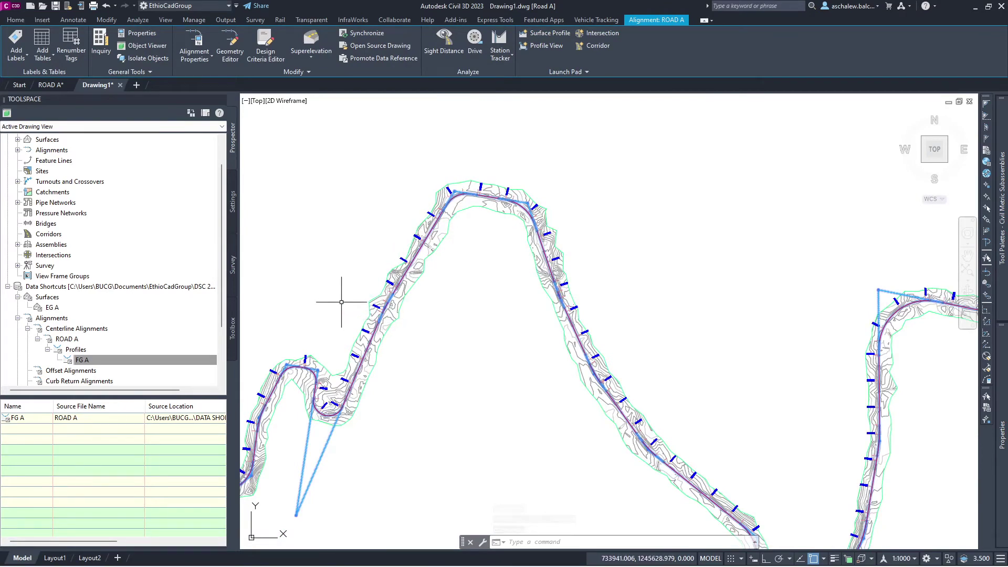
{"action": "scroll", "coordinate": [334, 283], "scroll_direction": "down", "scroll_amount": 3}
{"action": "scroll", "coordinate": [385, 332], "scroll_direction": "down", "scroll_amount": 2}
{"action": "scroll", "coordinate": [385, 332], "scroll_direction": "down", "scroll_amount": 3}
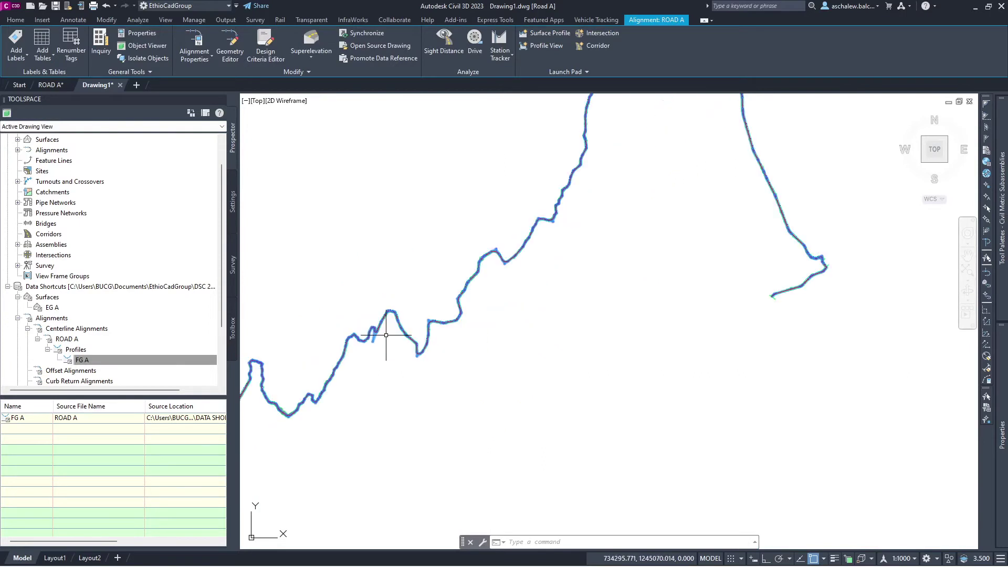
Sample the ROAD A-EG A CL surface profile and draw it in a new profile view
{"action": "left_click", "coordinate": [546, 33]}
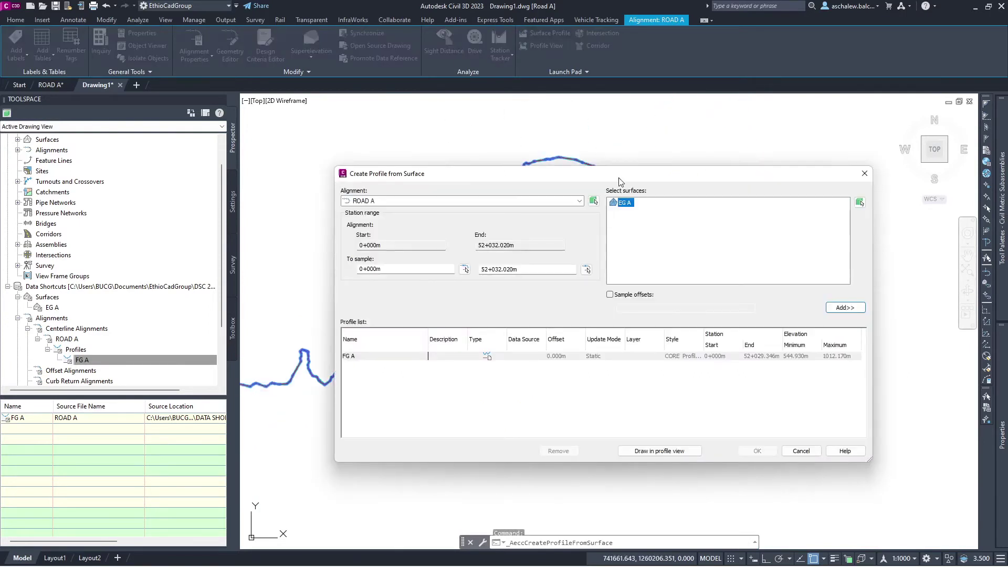
{"action": "left_click", "coordinate": [842, 309]}
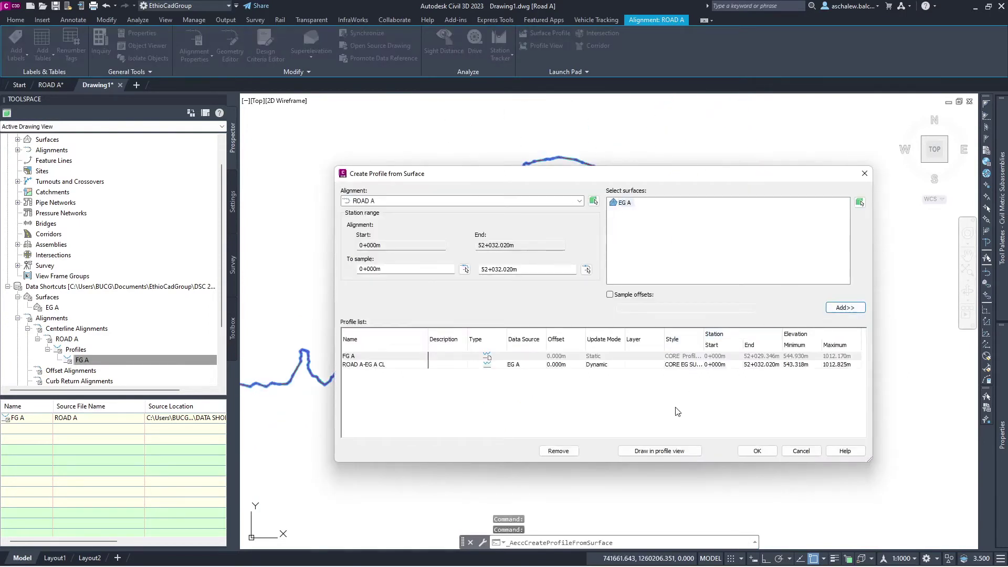
{"action": "left_click", "coordinate": [660, 451]}
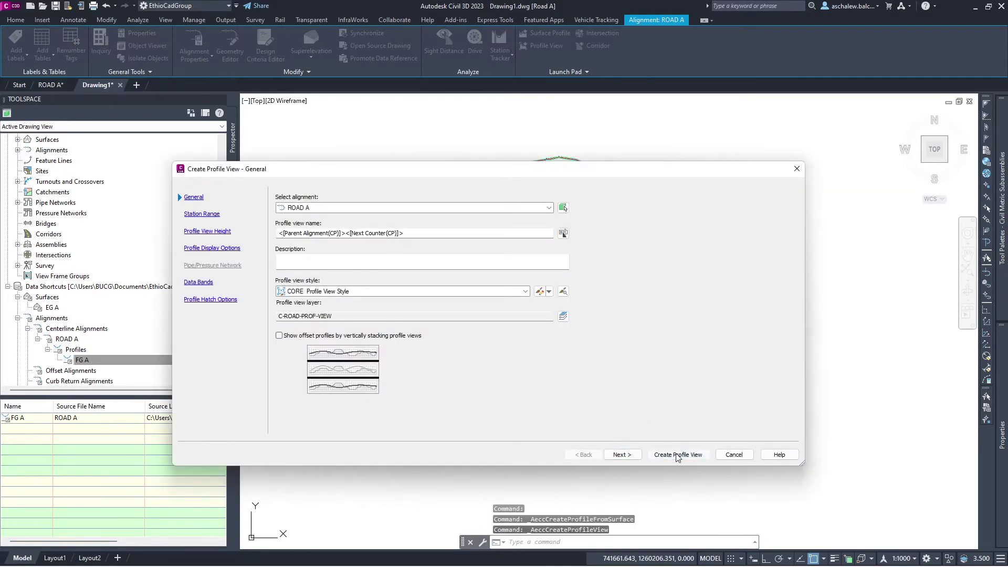
{"action": "left_click", "coordinate": [679, 455]}
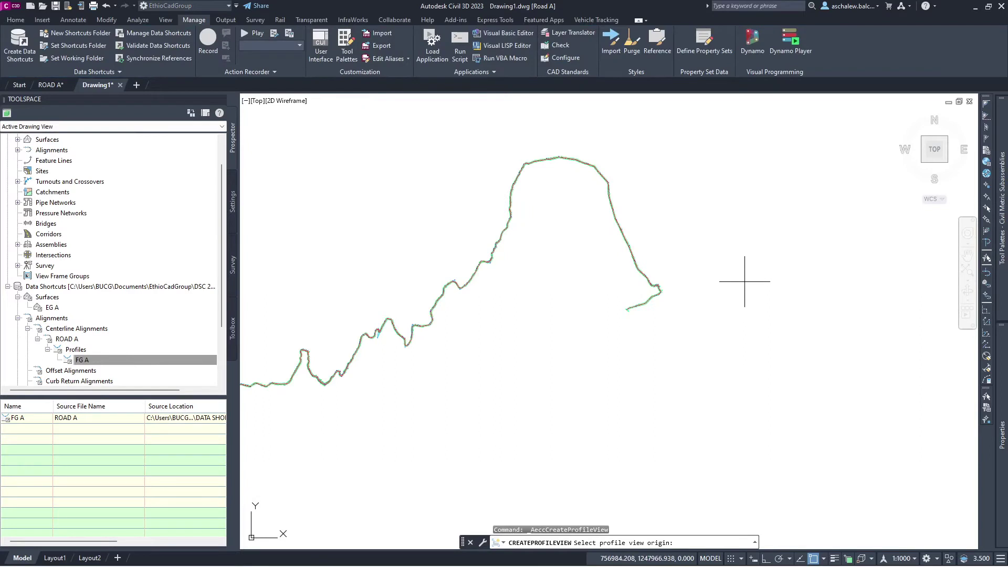
{"action": "left_click", "coordinate": [740, 205]}
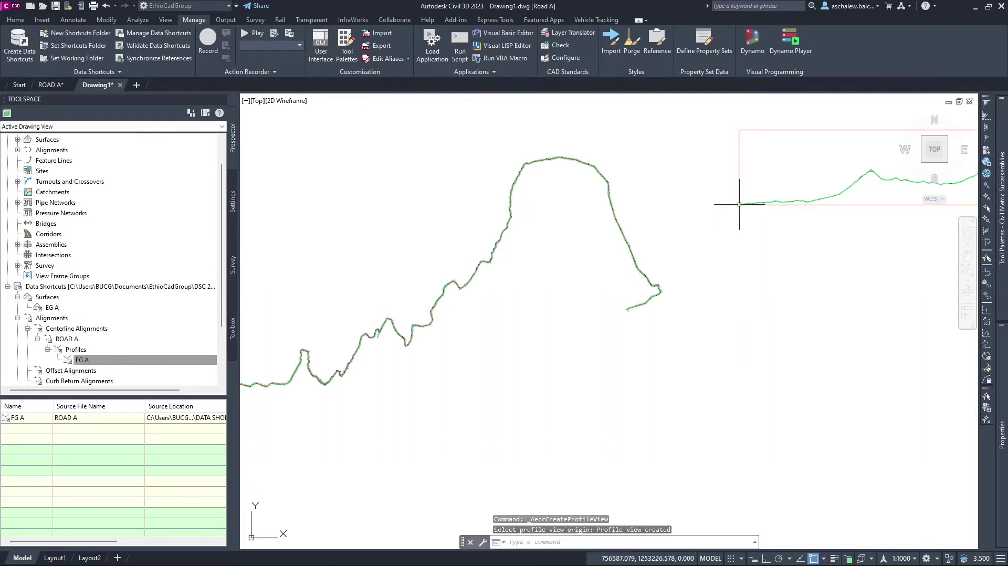
Turn on lineweight display and zoom around the profile view
{"action": "left_click", "coordinate": [832, 558]}
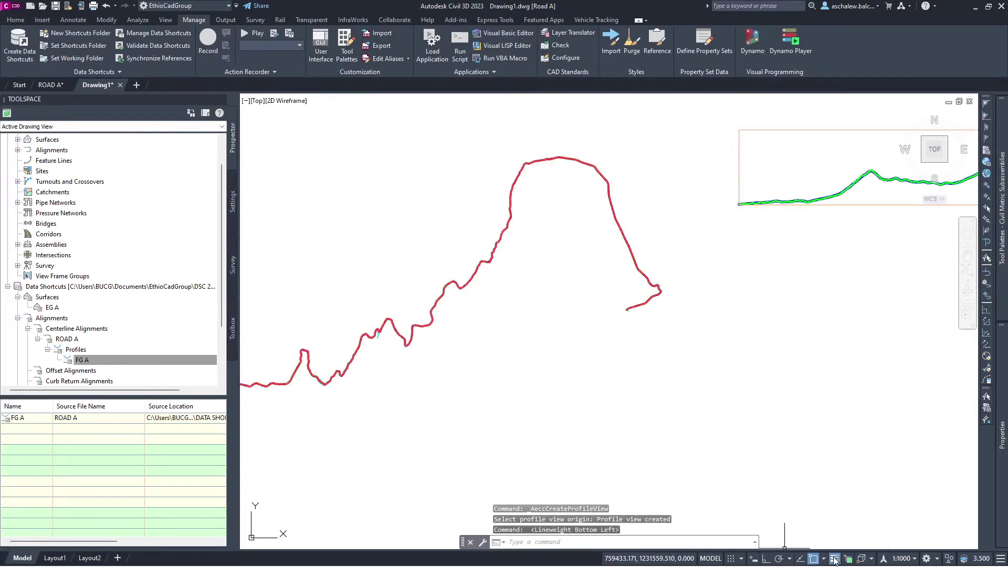
{"action": "scroll", "coordinate": [848, 200], "scroll_direction": "up", "scroll_amount": 6}
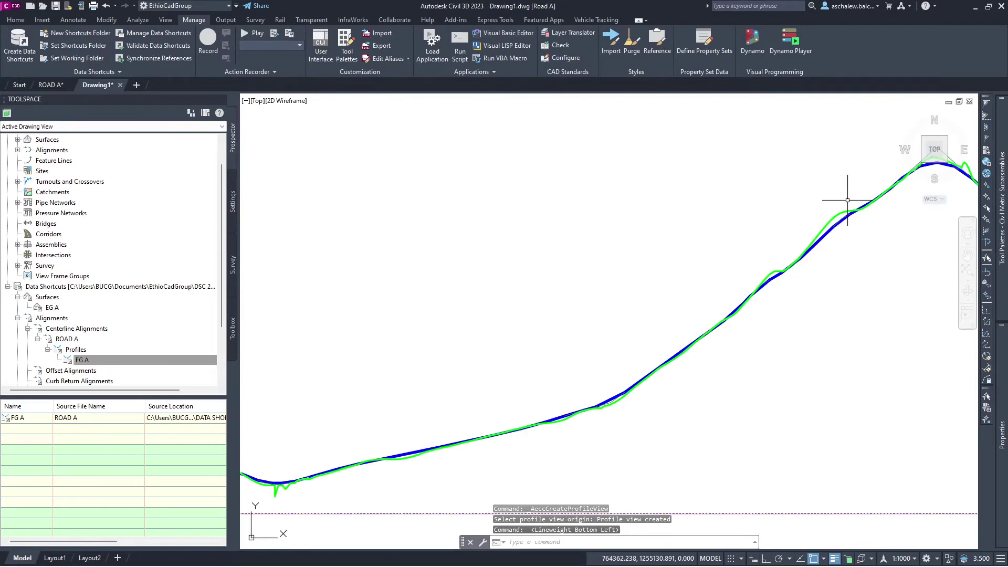
{"action": "scroll", "coordinate": [847, 200], "scroll_direction": "down", "scroll_amount": 5}
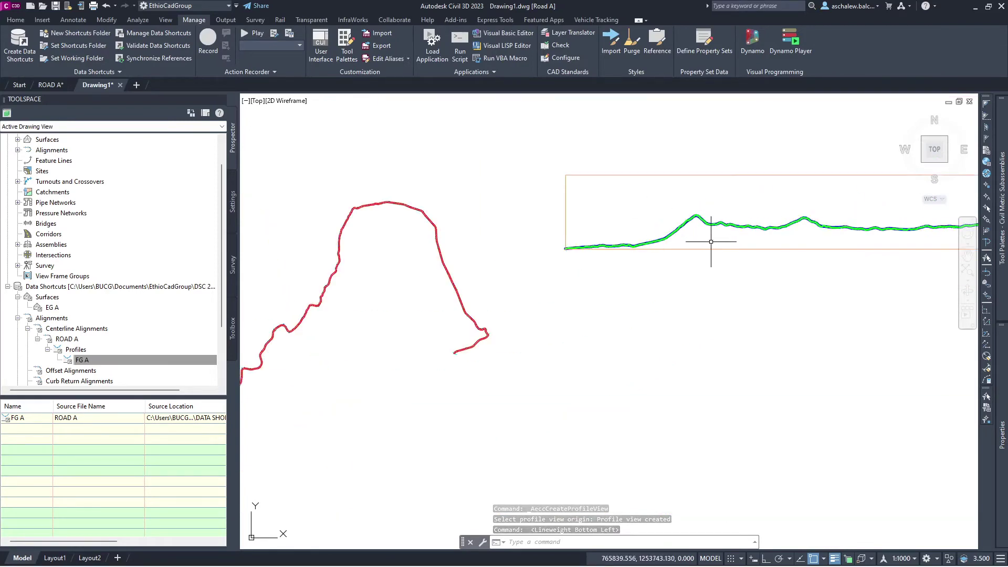
{"action": "scroll", "coordinate": [683, 263], "scroll_direction": "down", "scroll_amount": 2}
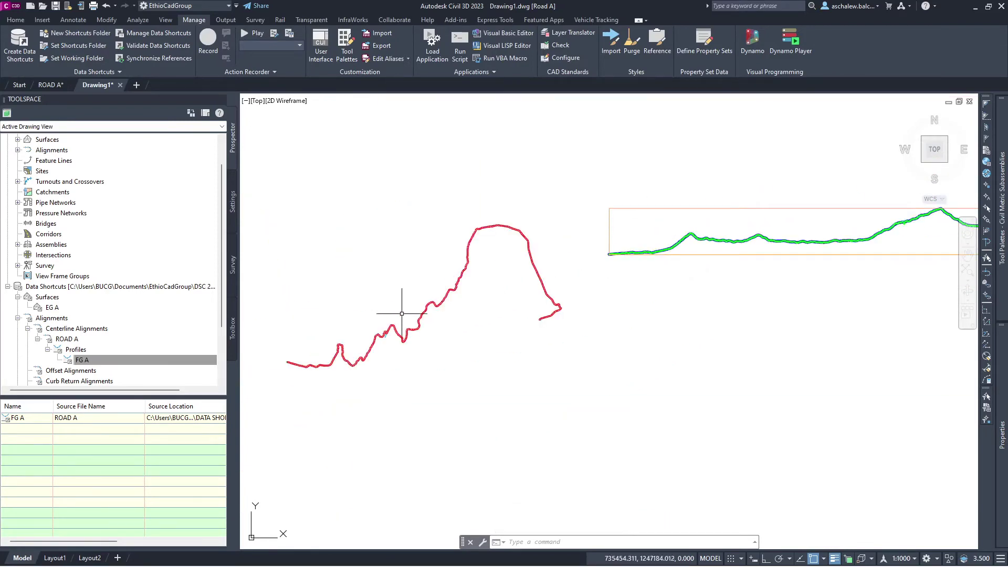
{"action": "scroll", "coordinate": [402, 314], "scroll_direction": "up", "scroll_amount": 4}
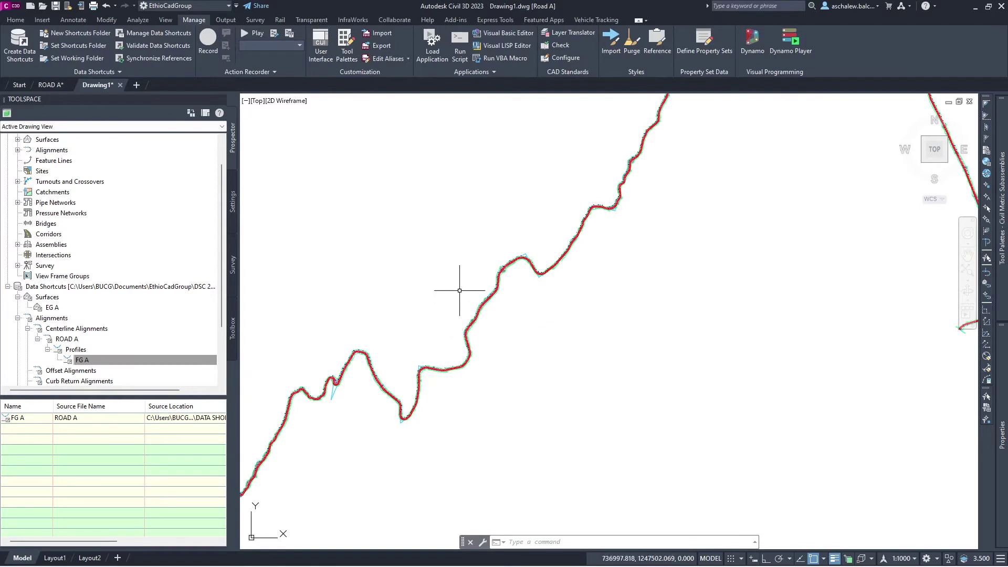
{"action": "scroll", "coordinate": [460, 276], "scroll_direction": "down", "scroll_amount": 3}
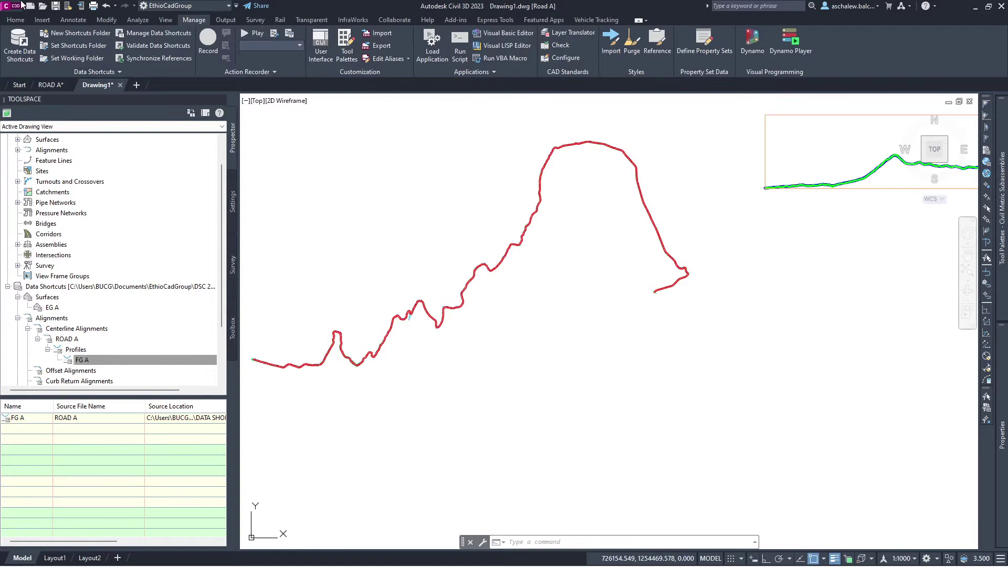
Close Drawing1 without saving and open ROAD B.dwg
{"action": "left_click", "coordinate": [120, 85]}
{"action": "left_click", "coordinate": [550, 310]}
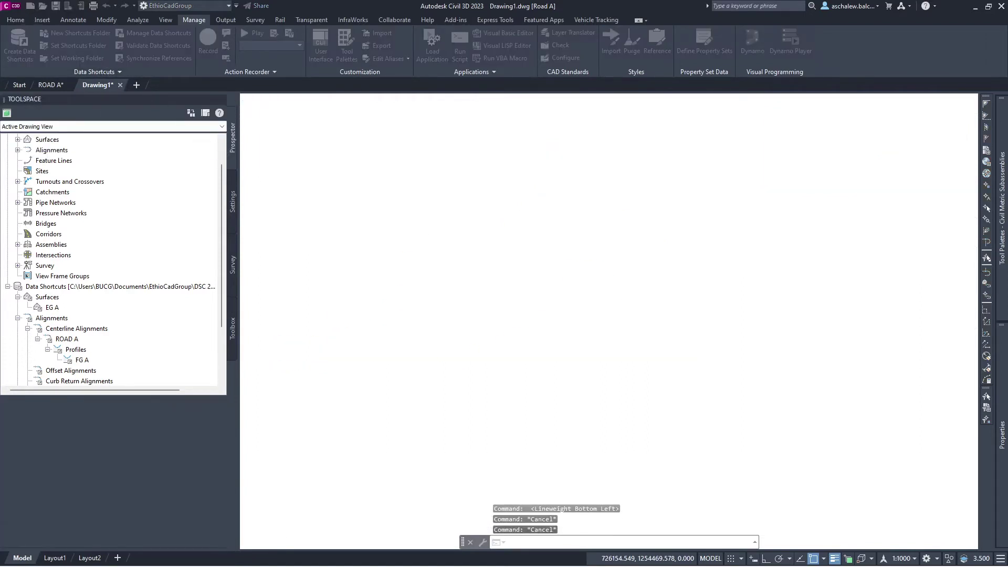
{"action": "key", "text": "ctrl+o"}
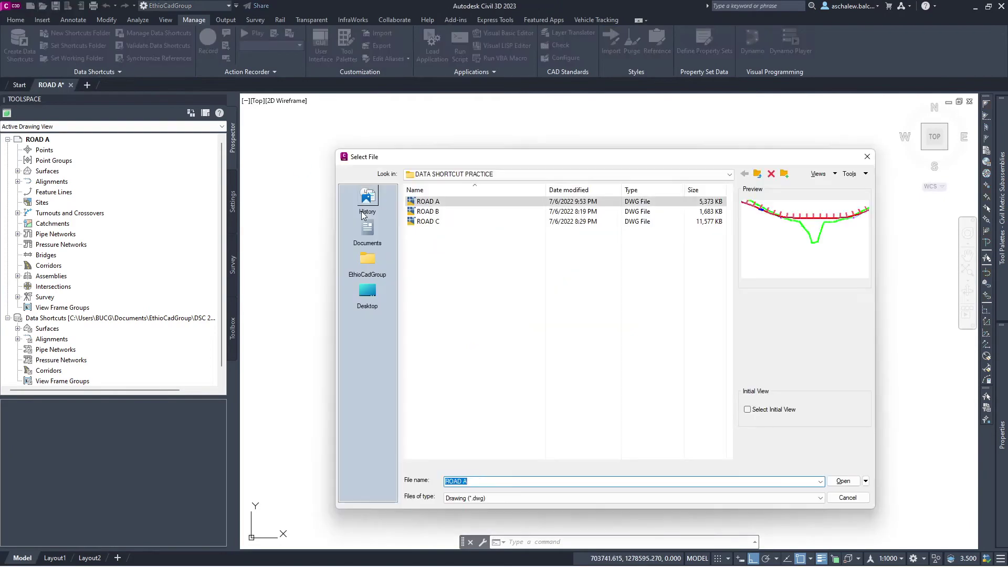
{"action": "left_click", "coordinate": [428, 211]}
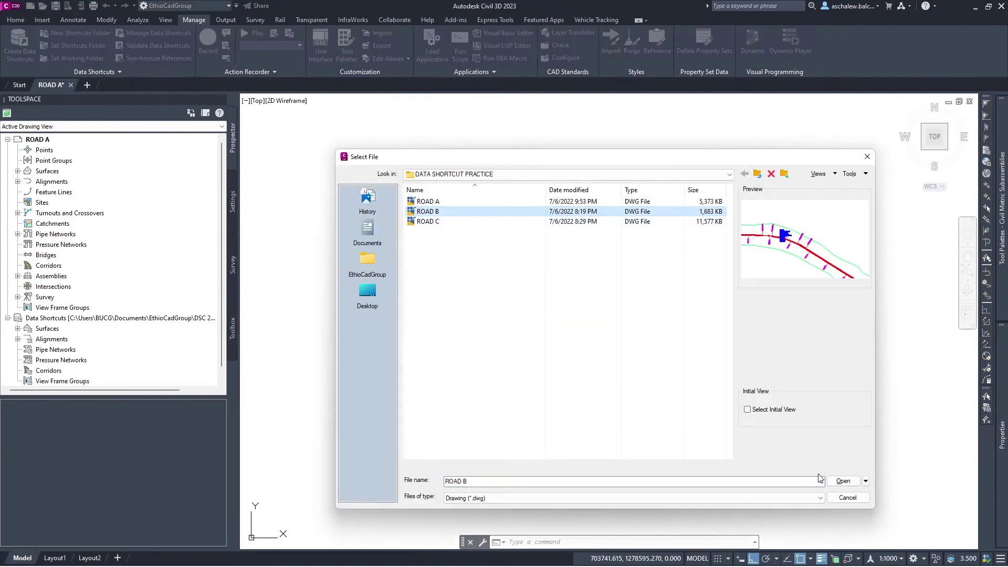
{"action": "left_click", "coordinate": [841, 481]}
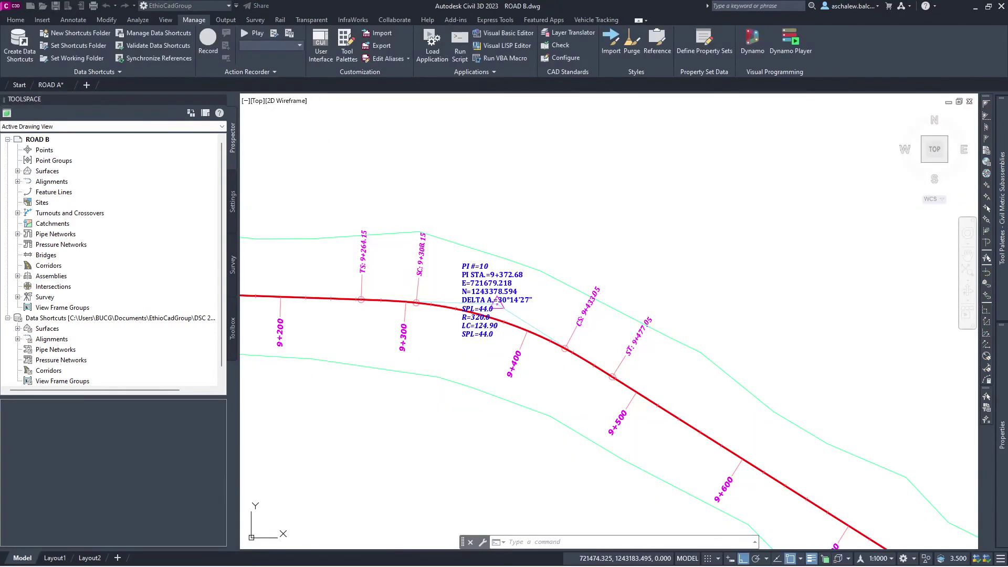
Open ROAD C.dwg as well
{"action": "left_click", "coordinate": [43, 6]}
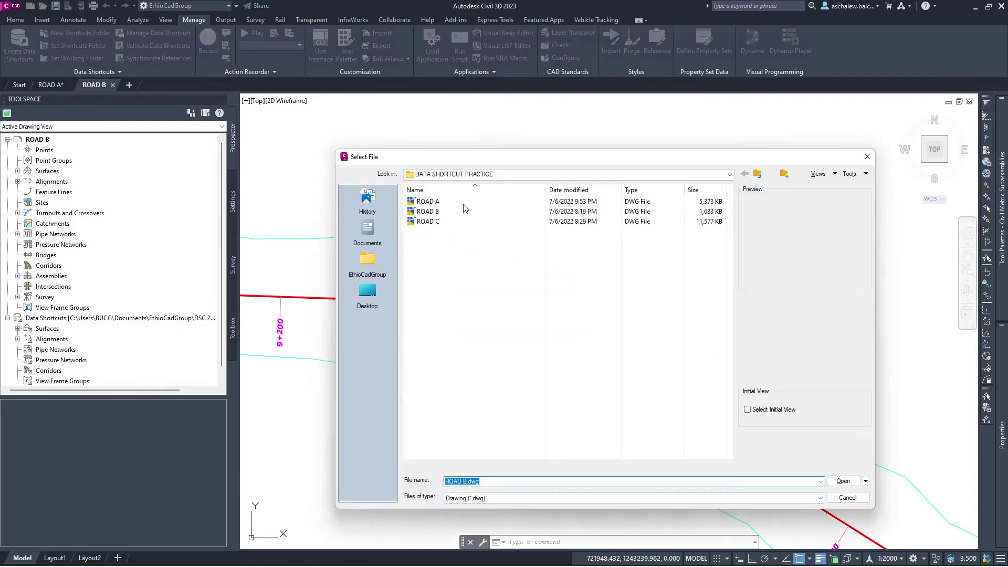
{"action": "left_click", "coordinate": [428, 221]}
{"action": "left_click", "coordinate": [841, 481]}
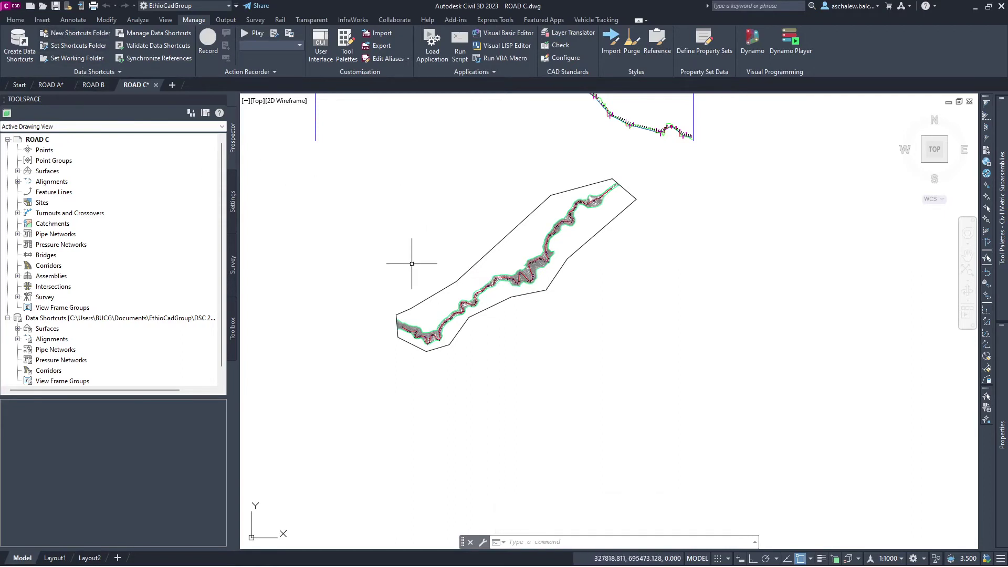
Create a new shortcuts folder named Road C using the Sample Project template
{"action": "left_click", "coordinate": [91, 33]}
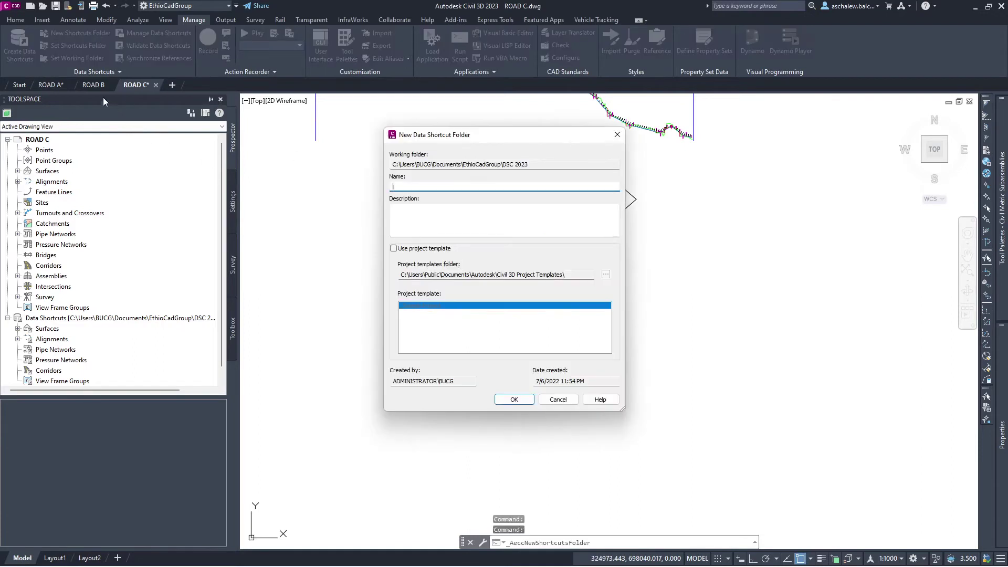
{"action": "type", "text": "r"}
{"action": "key", "text": "BackSpace"}
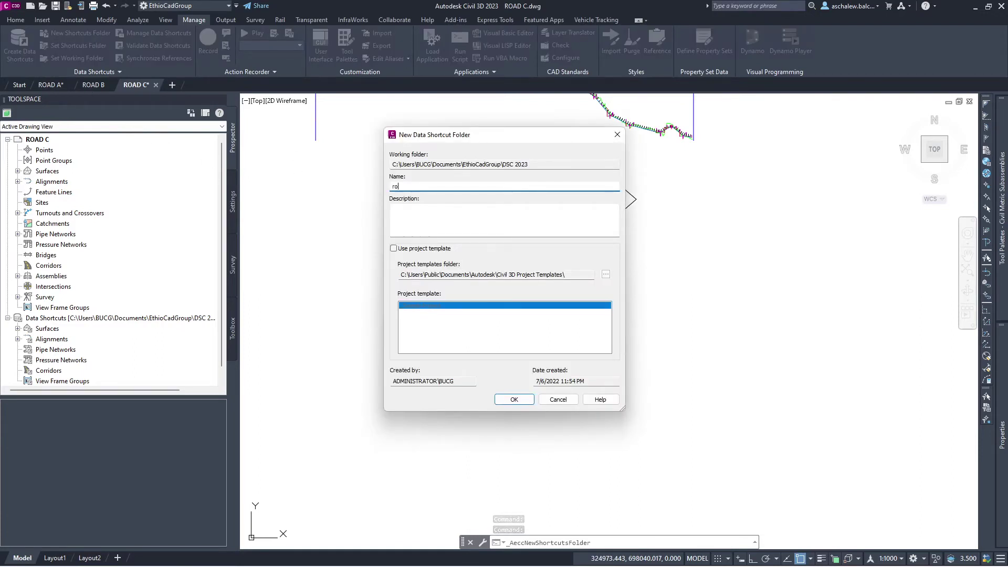
{"action": "type", "text": "Road C"}
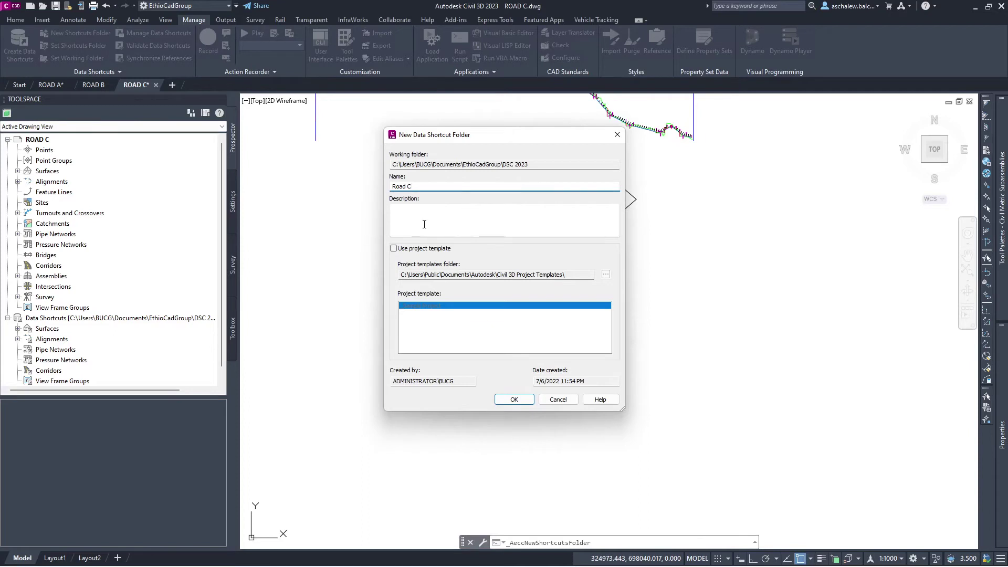
{"action": "left_click", "coordinate": [406, 250]}
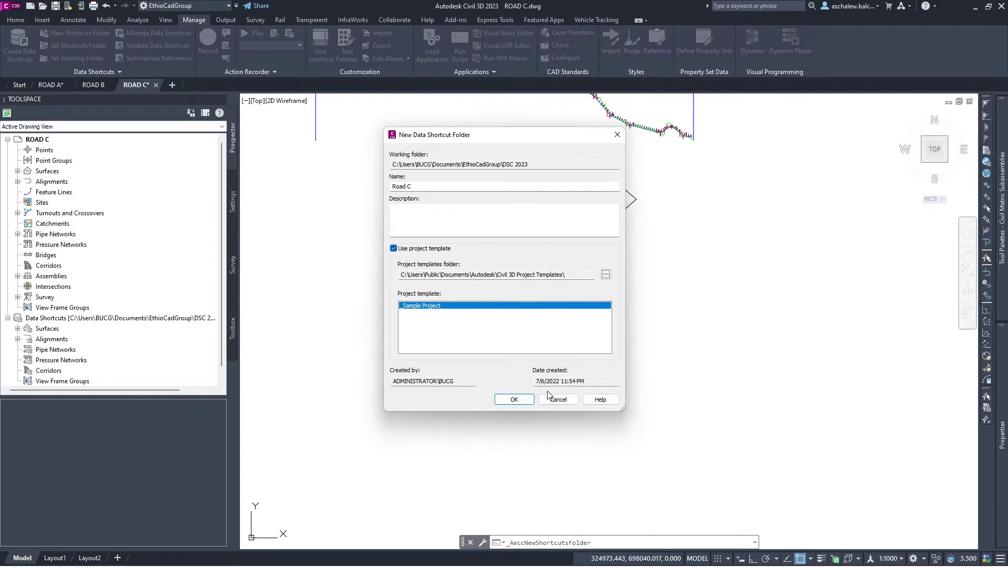
{"action": "left_click", "coordinate": [521, 400]}
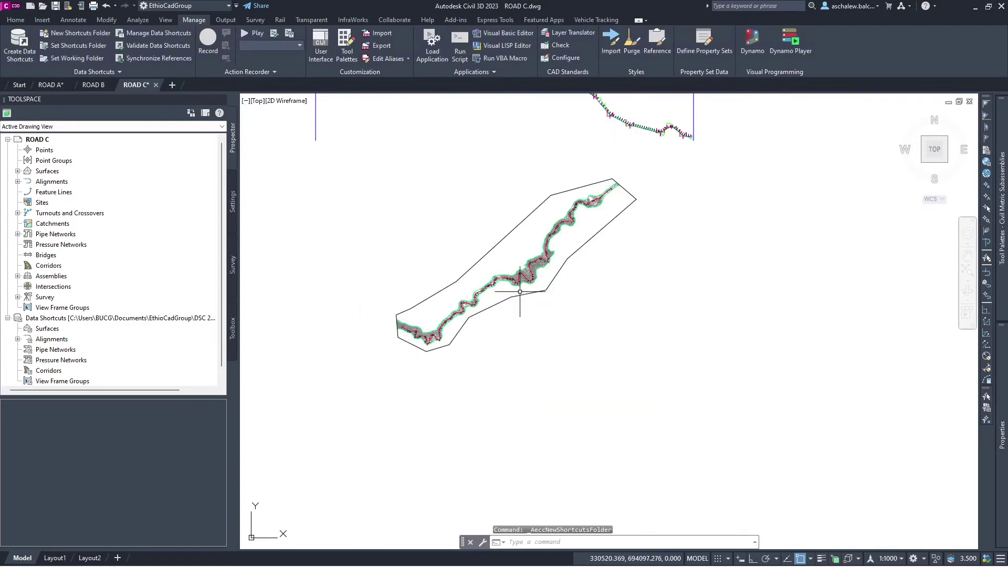
{"action": "mouse_move", "coordinate": [137, 565]}
Browse File Explorer to Documents > EthioCadGroup > DSC 2023, peek into Road A, and return
{"action": "left_click", "coordinate": [110, 557]}
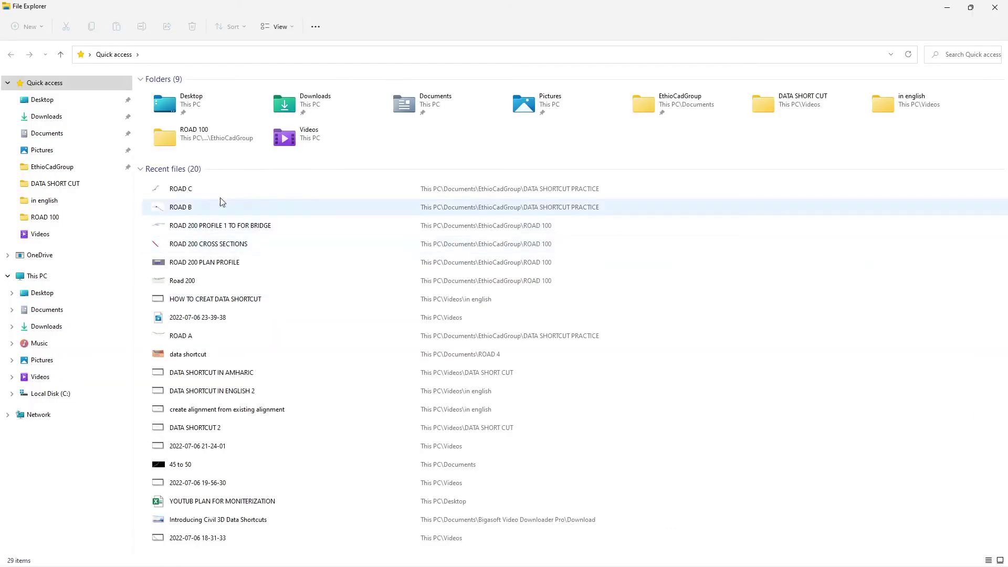
{"action": "left_click", "coordinate": [62, 169]}
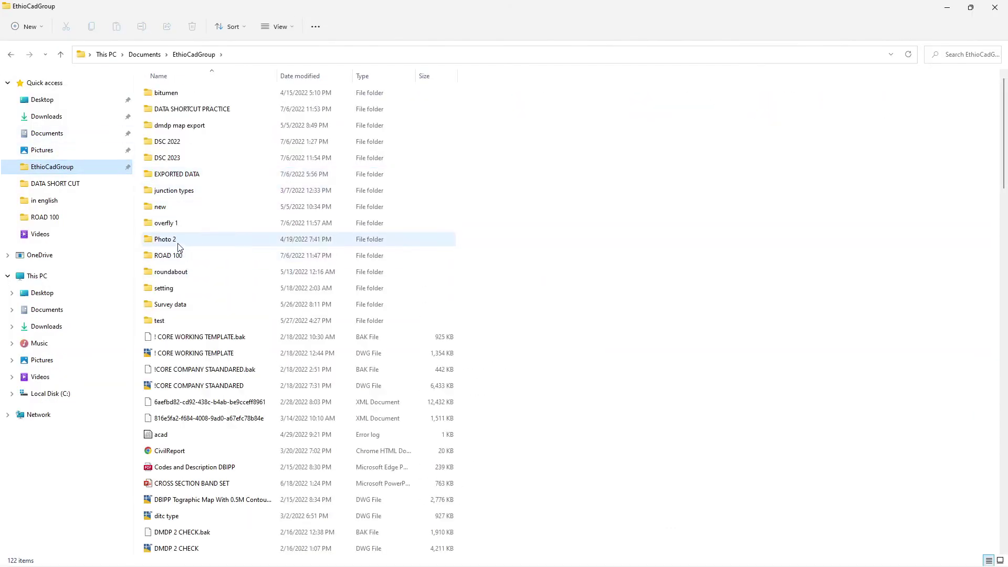
{"action": "double_click", "coordinate": [176, 159]}
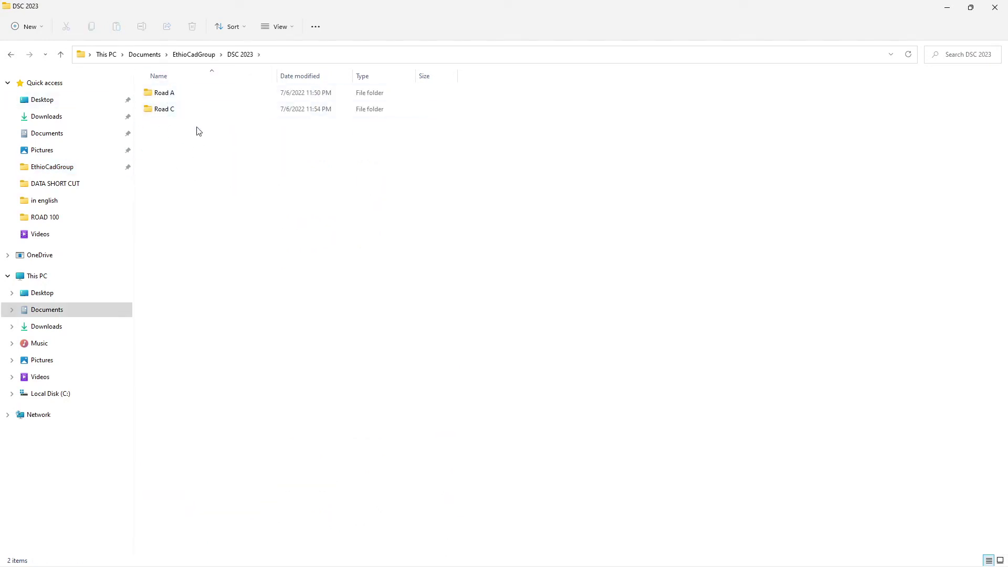
{"action": "double_click", "coordinate": [168, 98]}
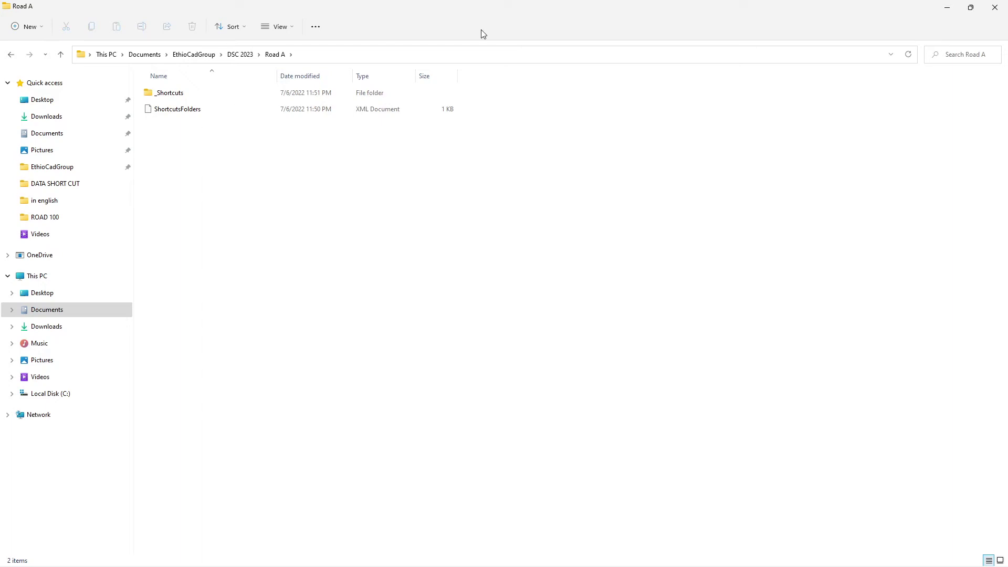
{"action": "left_click", "coordinate": [249, 56]}
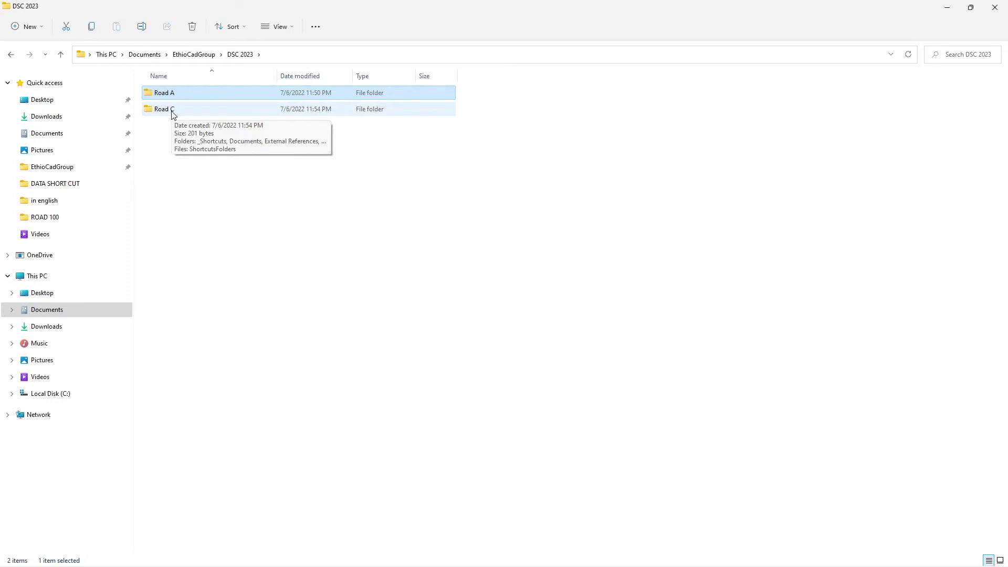
Inspect the Road C > Source Drawings folder, then minimize File Explorer
{"action": "double_click", "coordinate": [172, 110]}
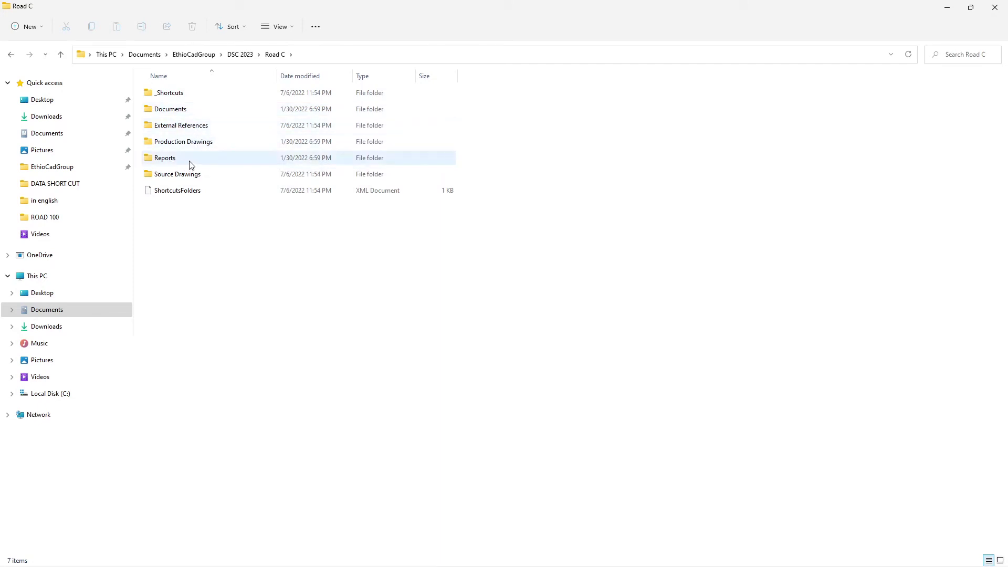
{"action": "double_click", "coordinate": [182, 178]}
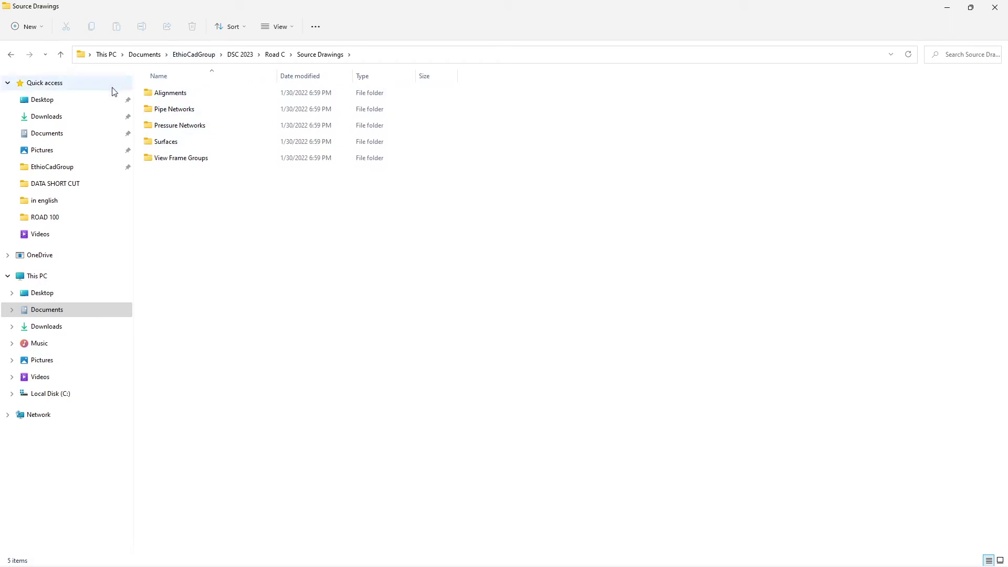
{"action": "left_click", "coordinate": [996, 7]}
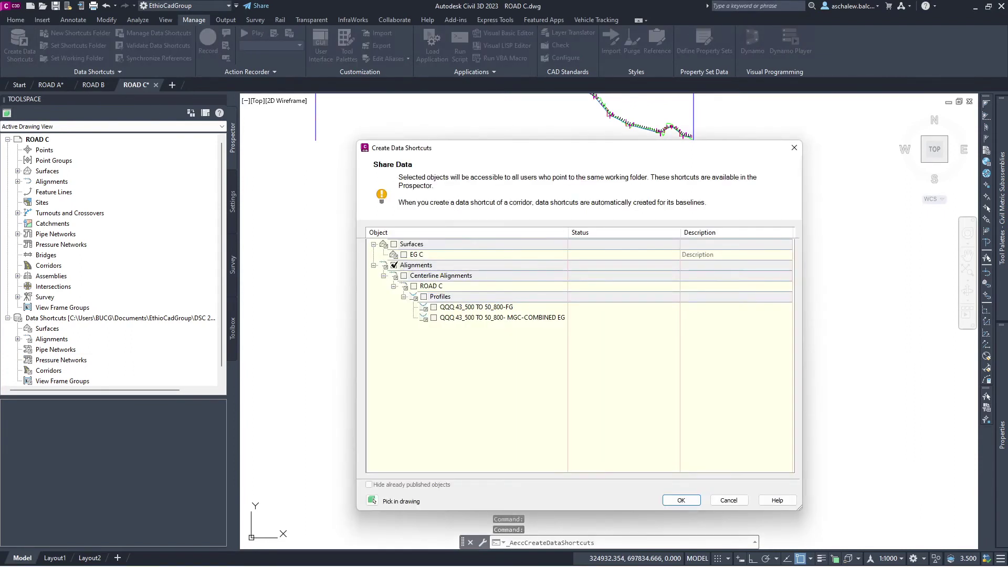
Publish EG C, ROAD C and its FG profile as shortcuts, excluding MGC-COMBINED EG
{"action": "left_click", "coordinate": [404, 255]}
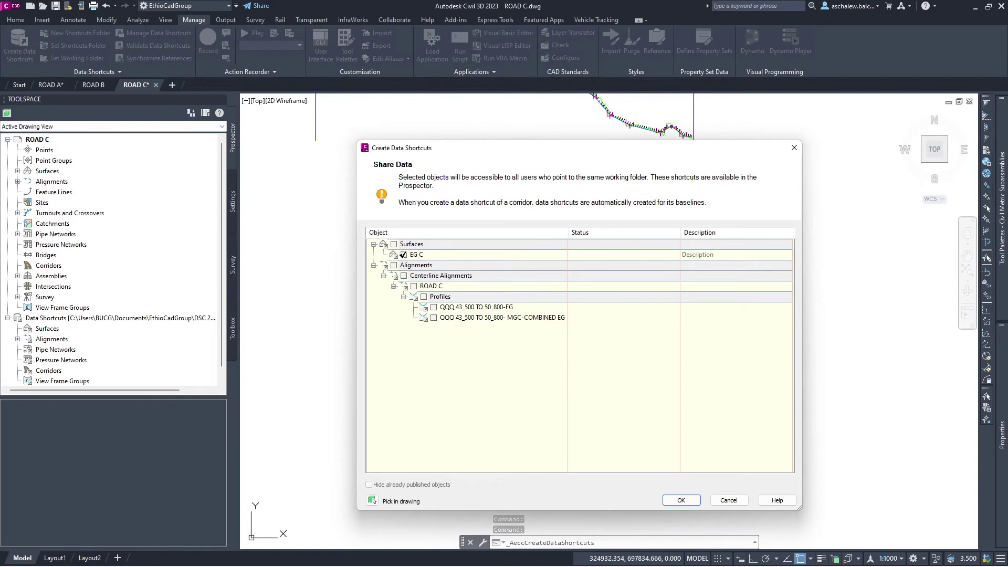
{"action": "left_click", "coordinate": [414, 286]}
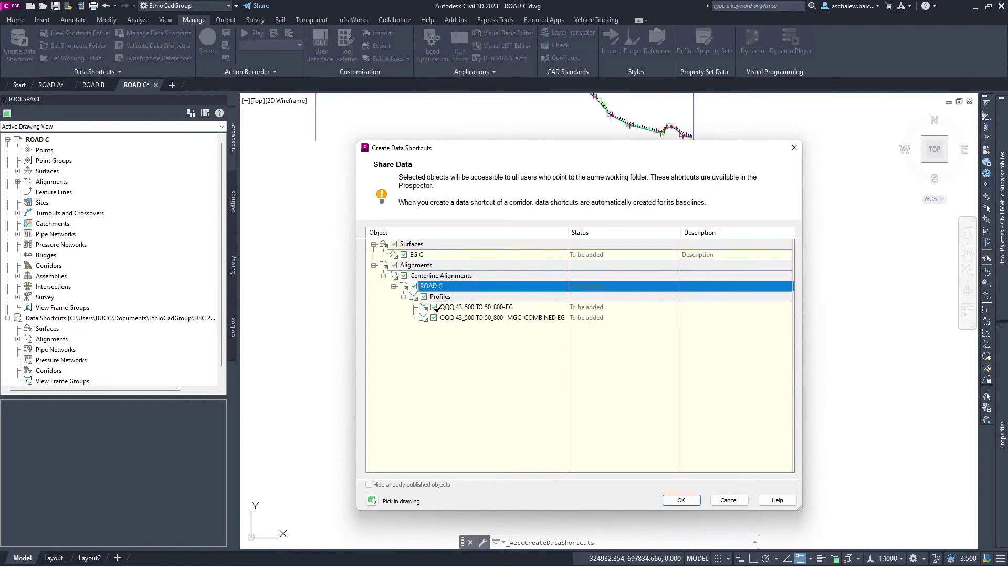
{"action": "left_click", "coordinate": [434, 318]}
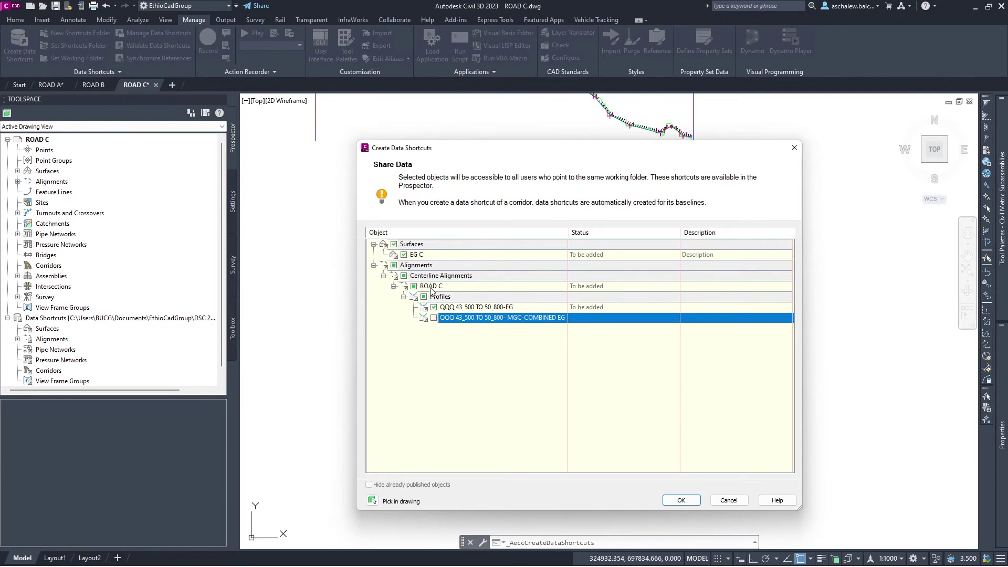
{"action": "left_click", "coordinate": [682, 501]}
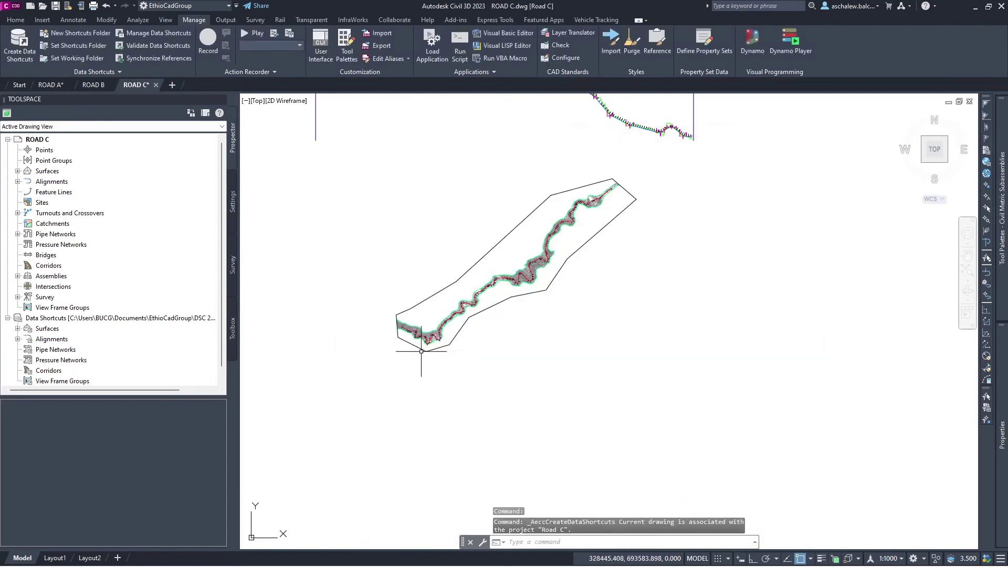
{"action": "left_click", "coordinate": [18, 329]}
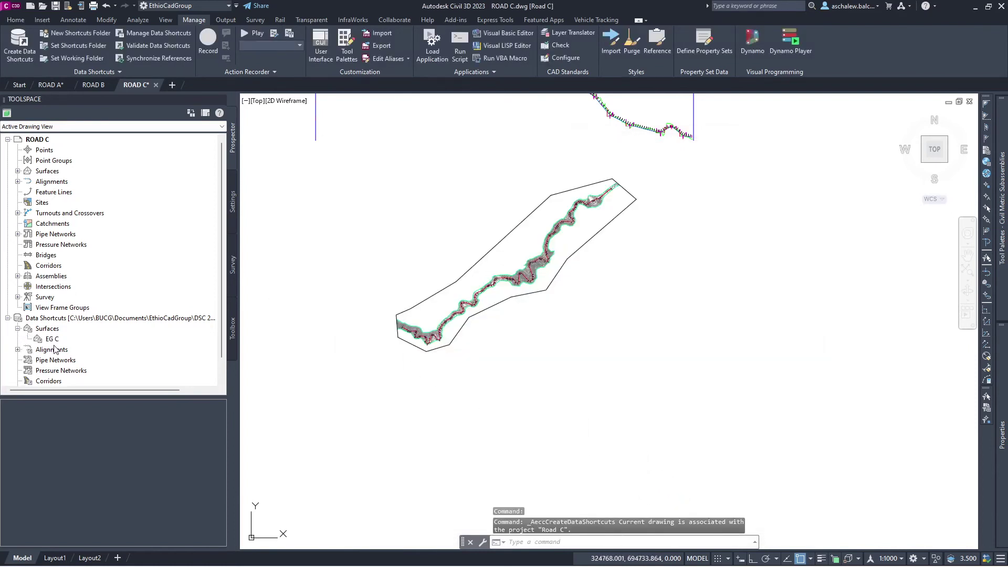
Create a reference to the EG C surface in the new drawing and zoom to extents
{"action": "left_click", "coordinate": [17, 350]}
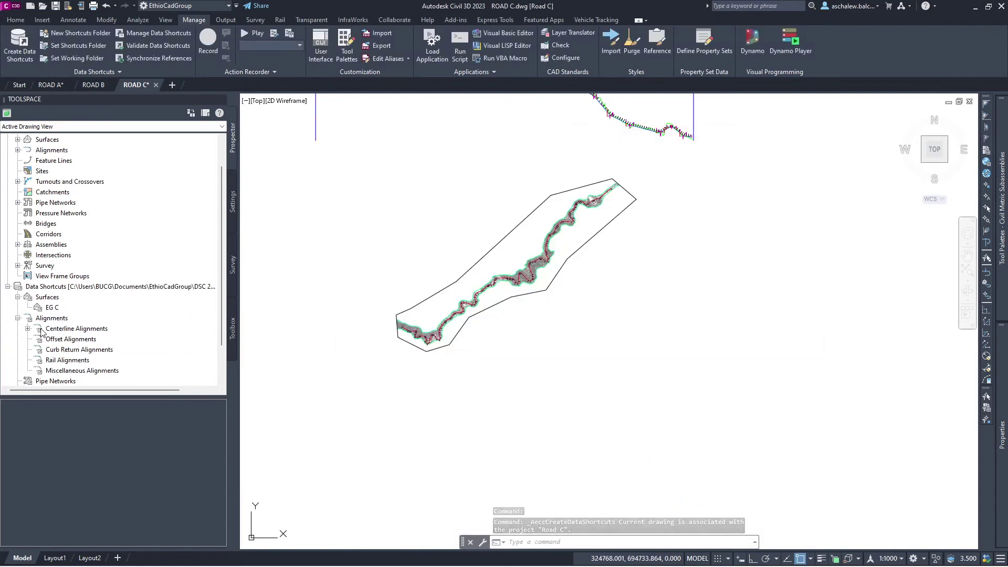
{"action": "left_click", "coordinate": [28, 328]}
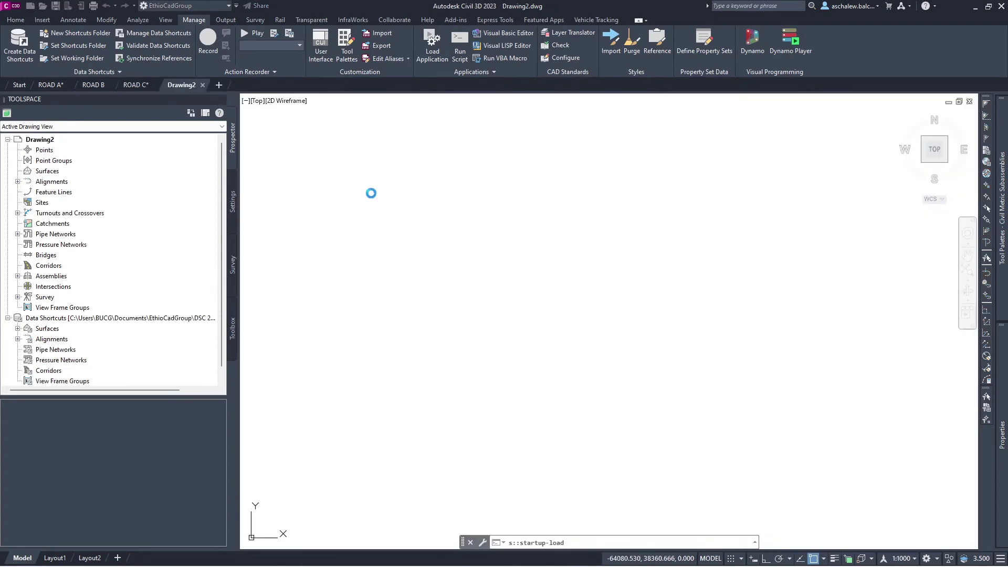
{"action": "left_click", "coordinate": [17, 329]}
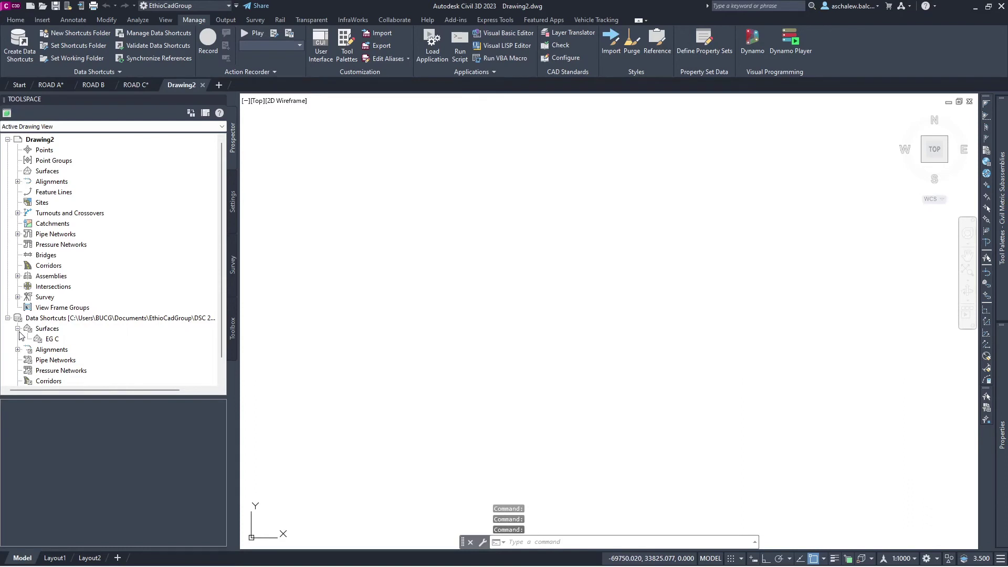
{"action": "right_click", "coordinate": [52, 340]}
{"action": "left_click", "coordinate": [99, 348]}
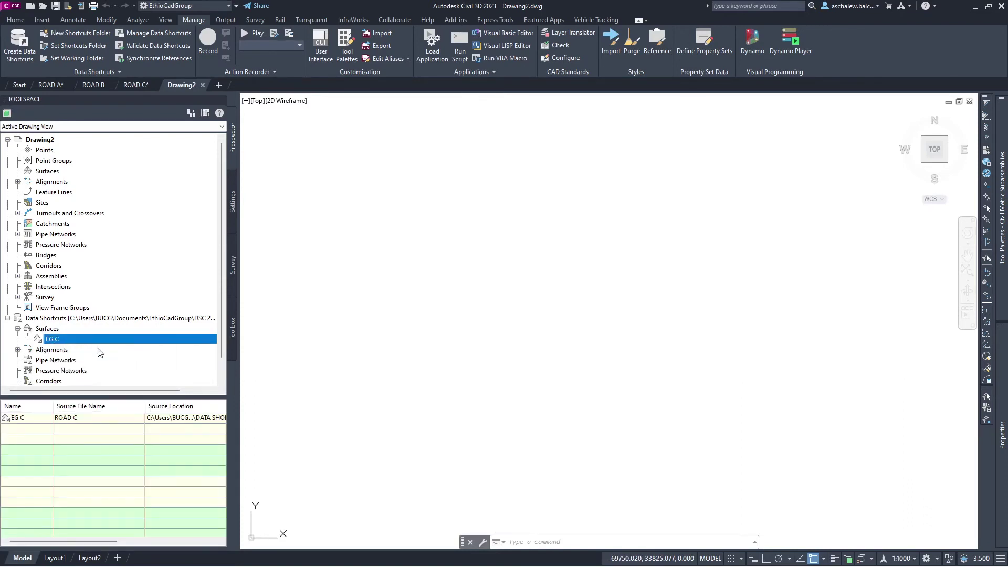
{"action": "left_click", "coordinate": [538, 370]}
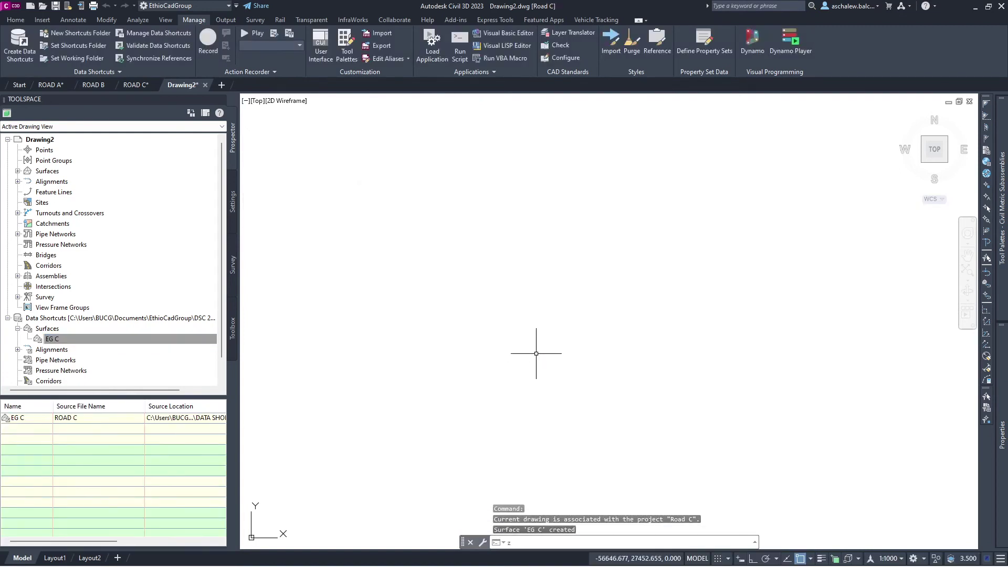
{"action": "type", "text": "e"}
{"action": "key", "text": "Return"}
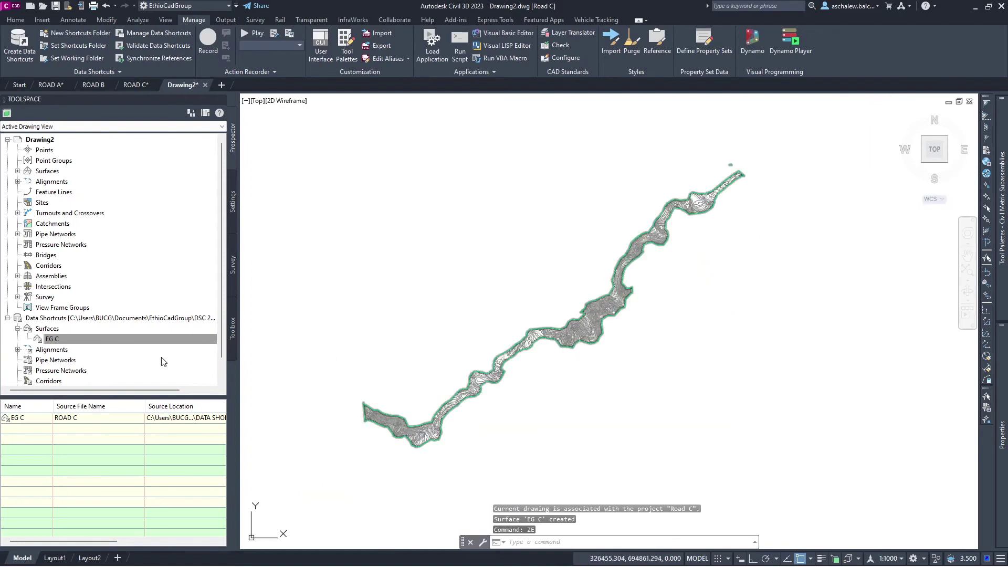
Create a reference to the ROAD C centerline alignment from the shared shortcuts
{"action": "left_click", "coordinate": [18, 350]}
{"action": "left_click", "coordinate": [27, 329]}
{"action": "right_click", "coordinate": [65, 339]}
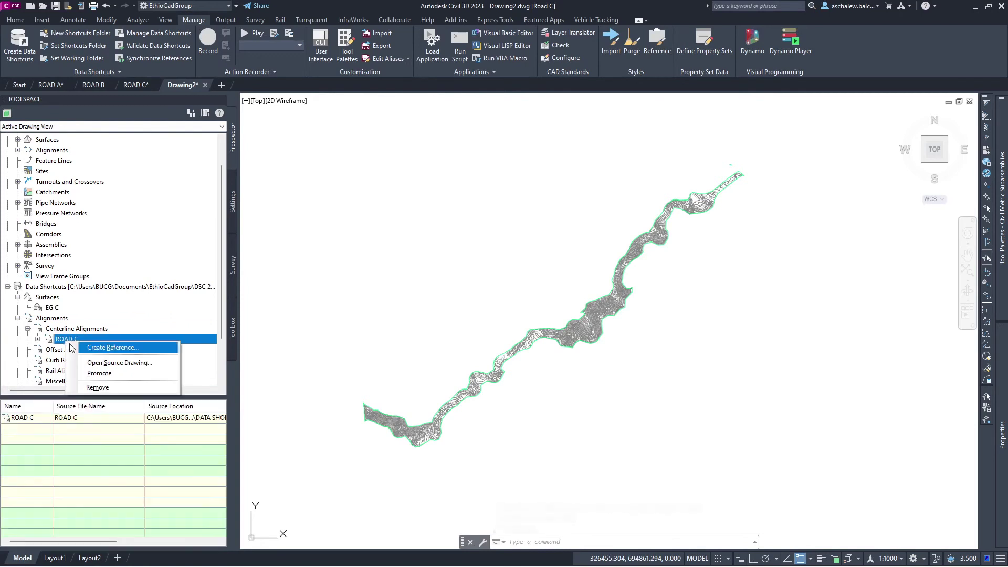
{"action": "left_click", "coordinate": [112, 348]}
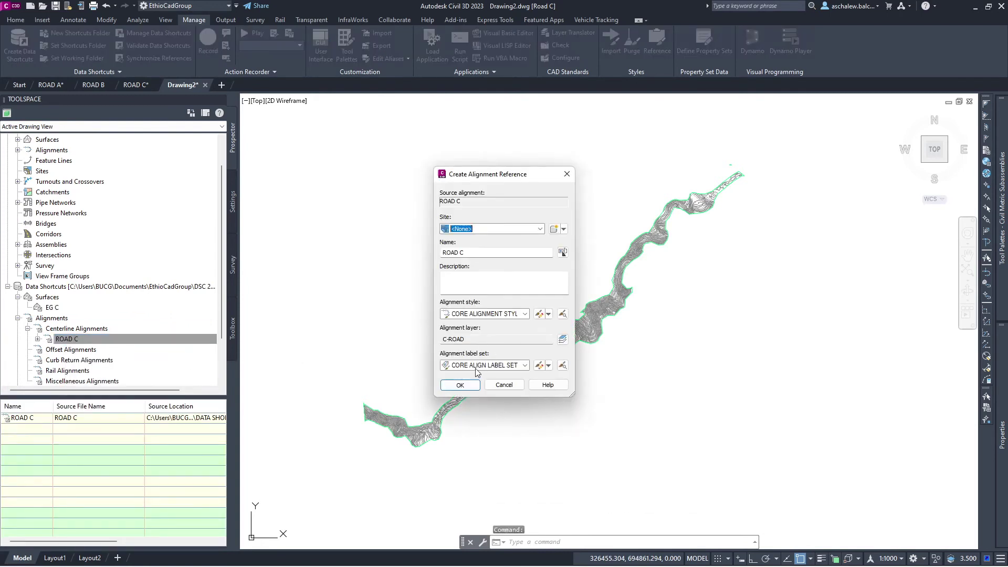
{"action": "left_click", "coordinate": [460, 384]}
Reference the ROAD C profile QQQ 43_500 TO 50_800-FG into the drawing
{"action": "scroll", "coordinate": [366, 441], "scroll_direction": "up", "scroll_amount": 4}
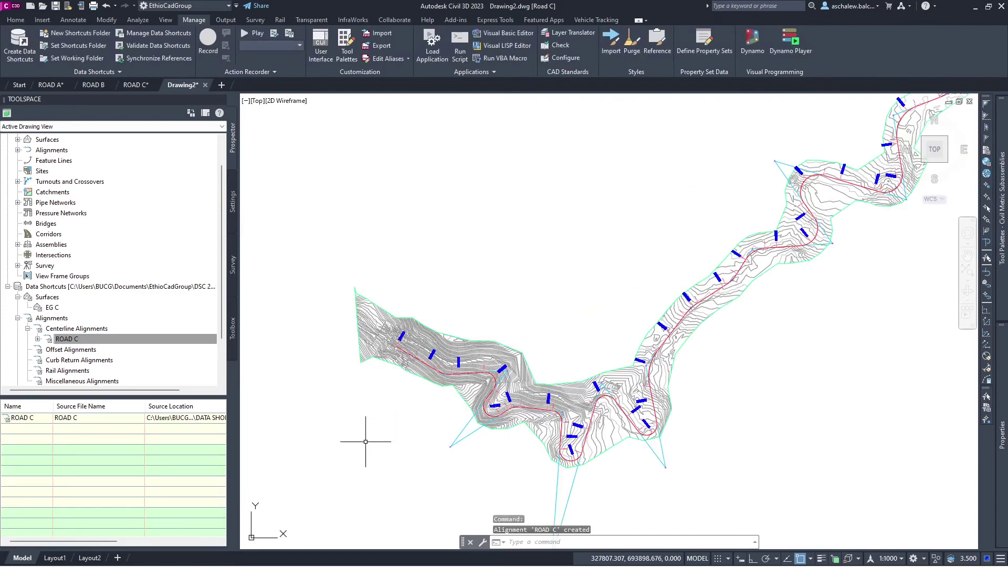
{"action": "left_click", "coordinate": [38, 339]}
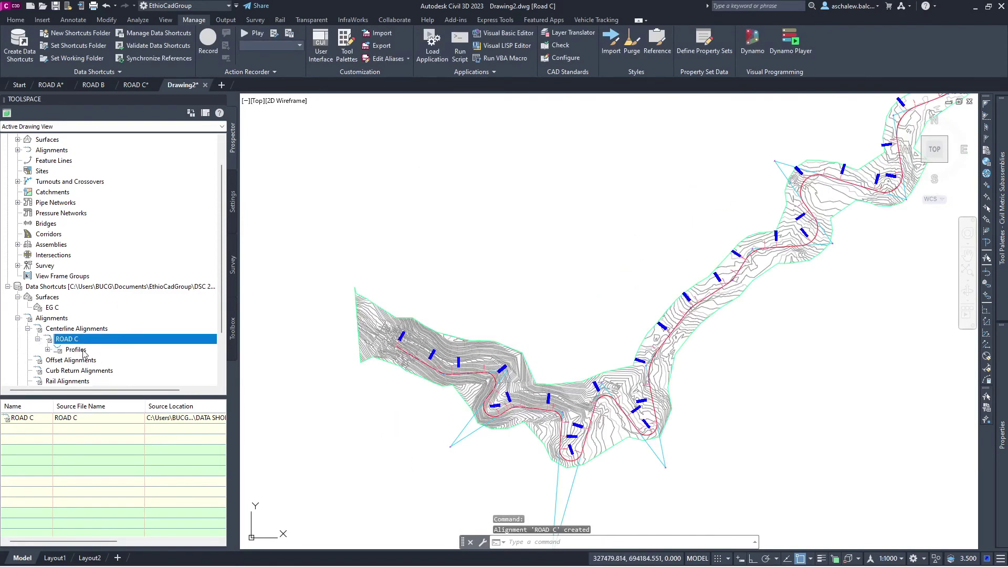
{"action": "left_click", "coordinate": [83, 351]}
{"action": "left_click", "coordinate": [48, 350]}
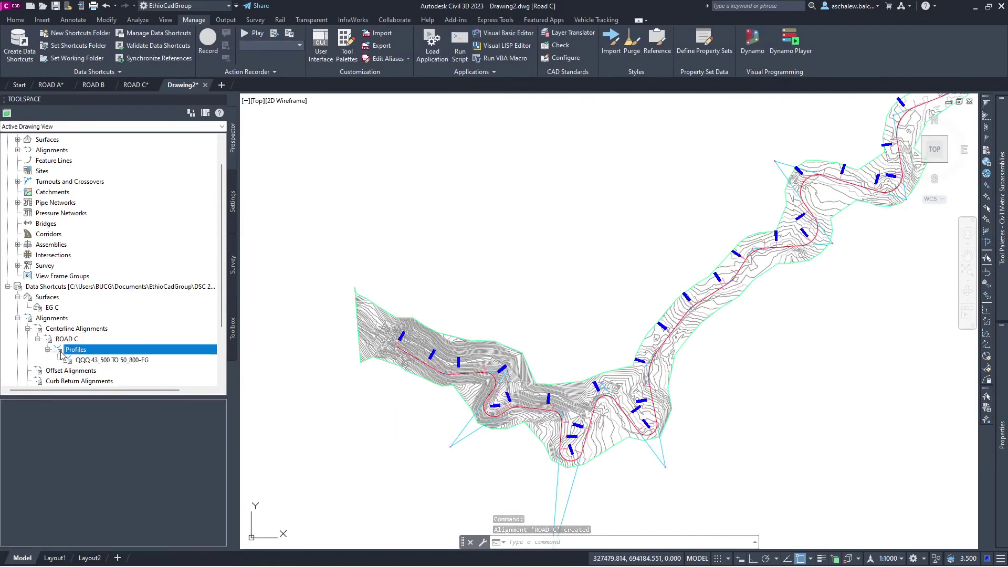
{"action": "right_click", "coordinate": [100, 362]}
{"action": "left_click", "coordinate": [134, 366]}
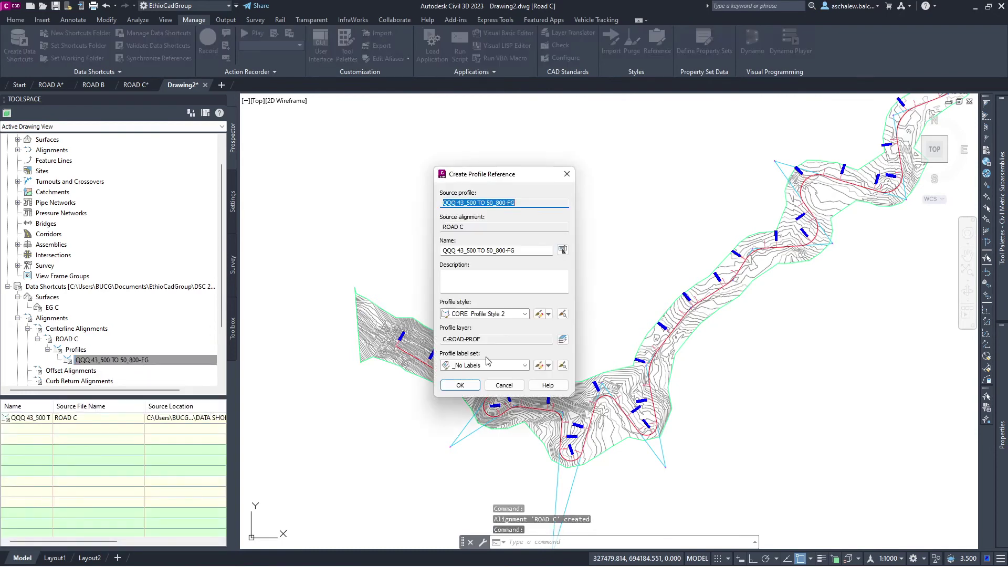
{"action": "left_click", "coordinate": [460, 385]}
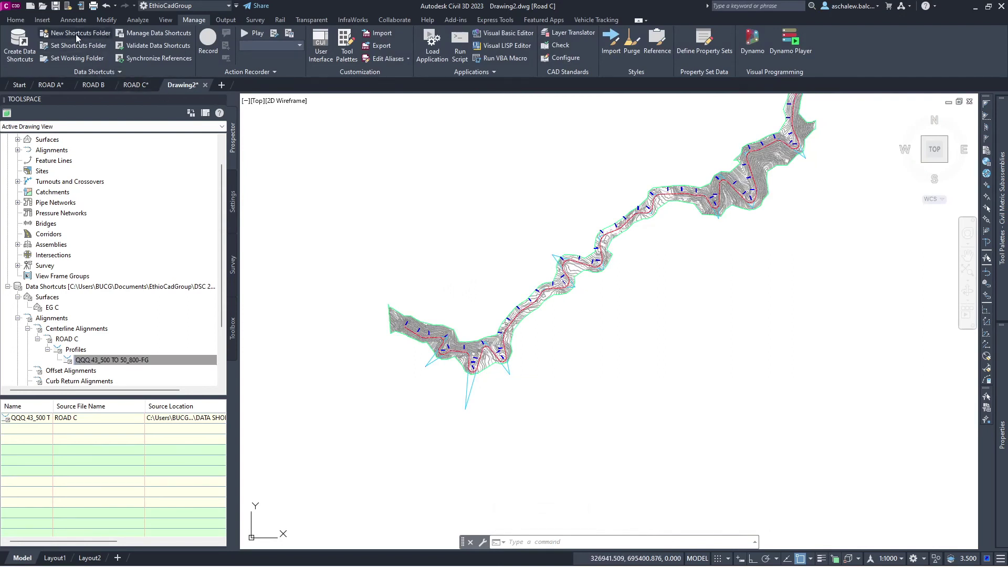
{"action": "left_click", "coordinate": [97, 85]}
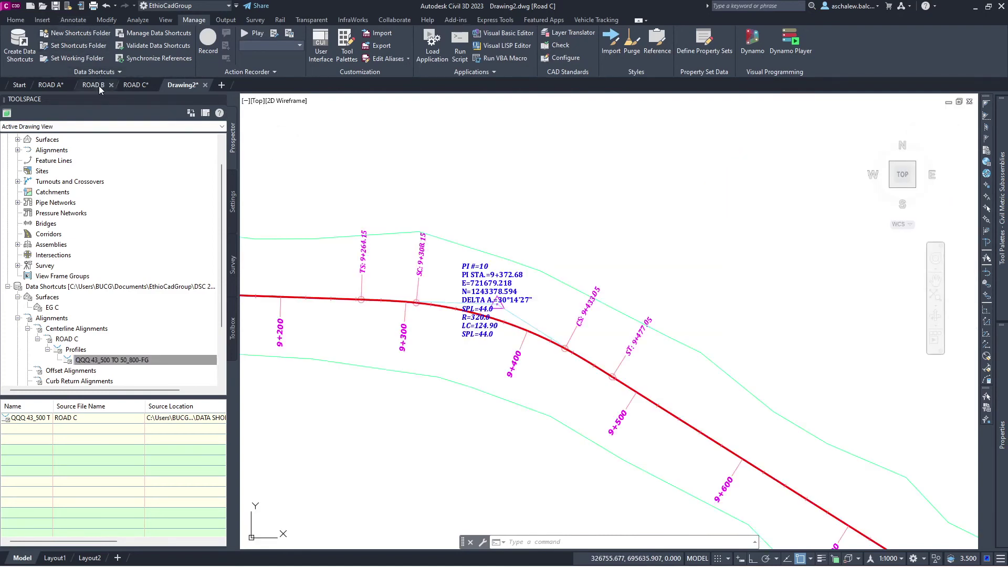
In the ROAD B drawing, create a new data shortcuts project folder named 'Road B'
{"action": "scroll", "coordinate": [493, 283], "scroll_direction": "down", "scroll_amount": 5}
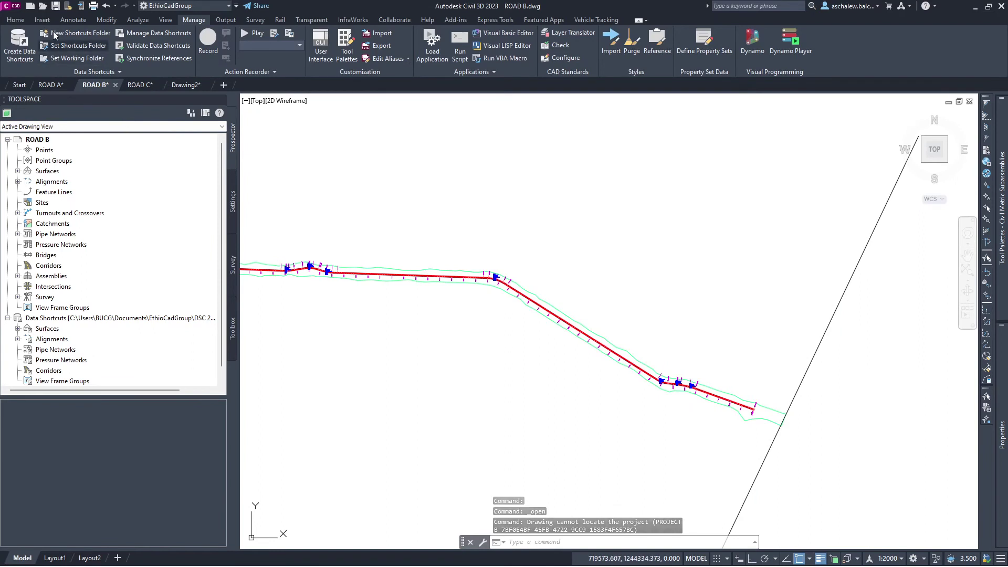
{"action": "left_click", "coordinate": [74, 32]}
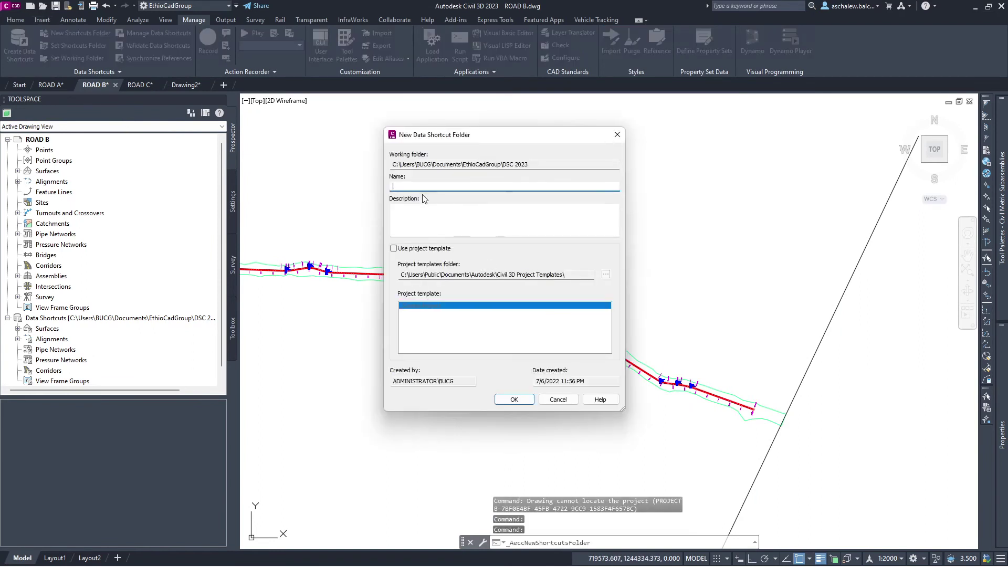
{"action": "type", "text": "Road "}
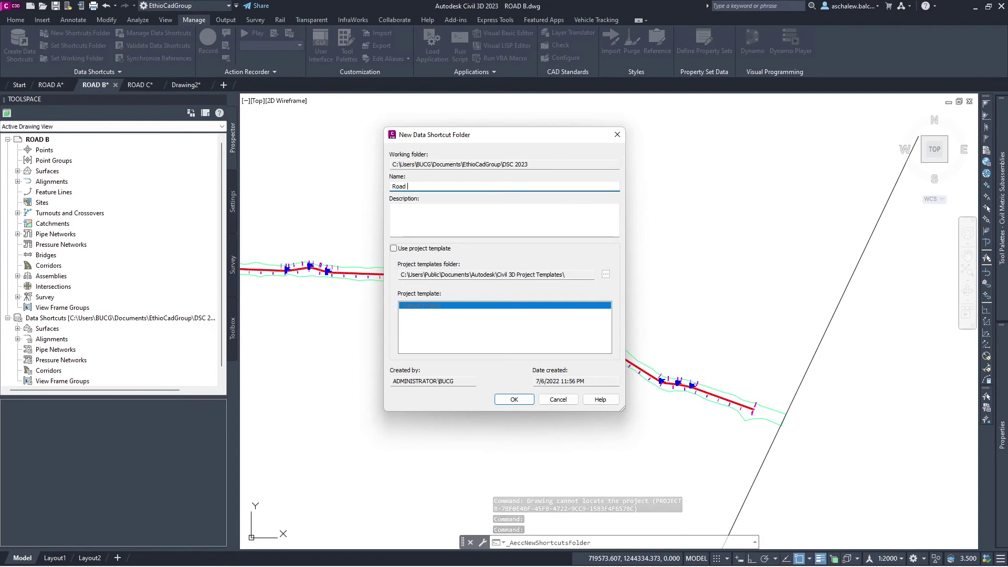
{"action": "type", "text": "B"}
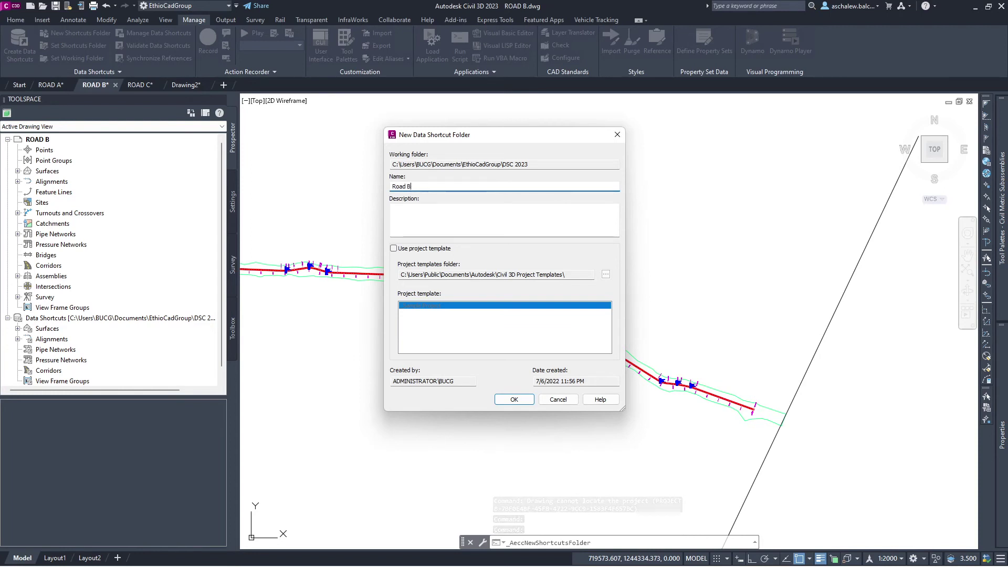
{"action": "left_click", "coordinate": [517, 398]}
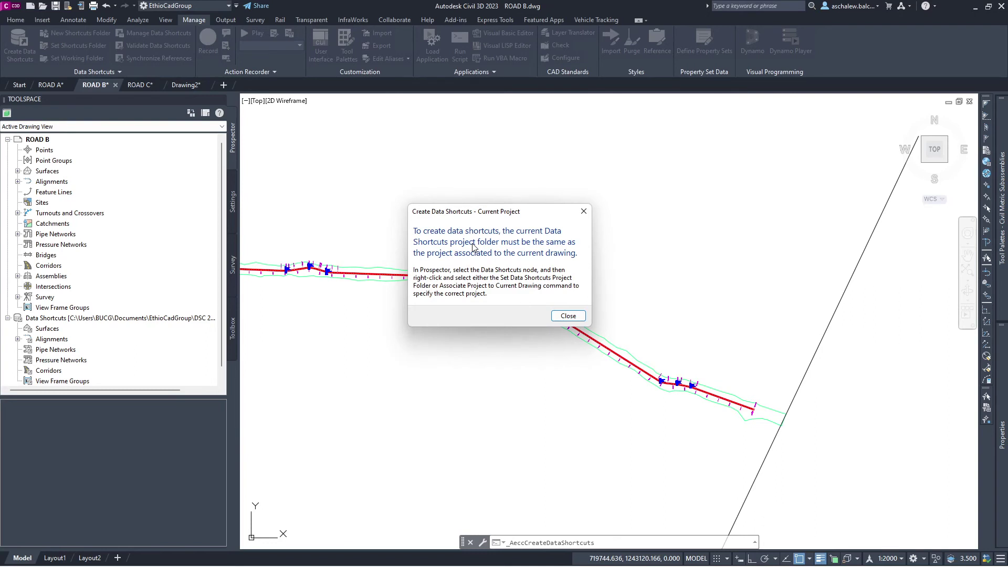
Dismiss the mismatch warning and associate the ROAD B drawing with the Road B project
{"action": "left_click", "coordinate": [567, 316]}
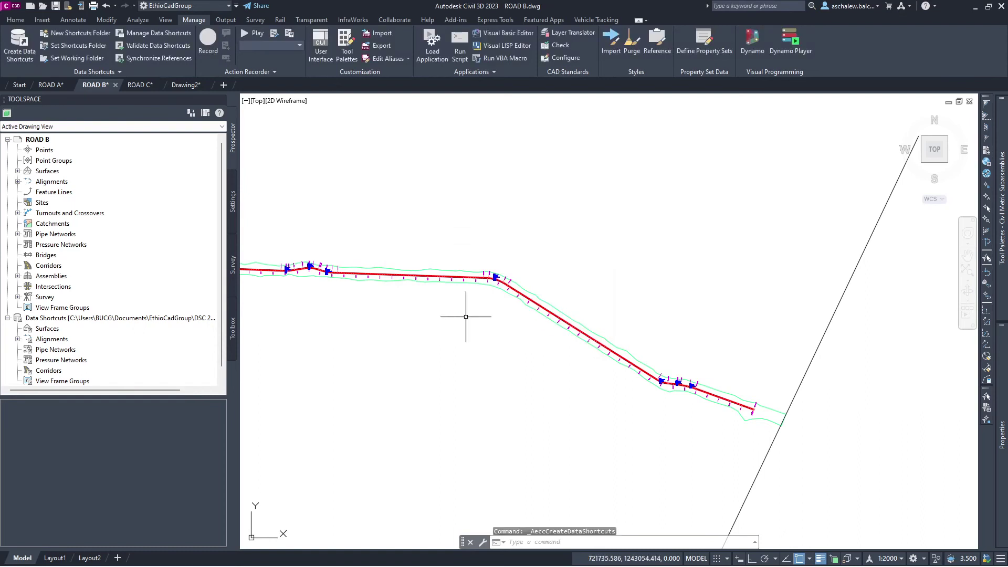
{"action": "right_click", "coordinate": [121, 321]}
{"action": "left_click", "coordinate": [210, 375]}
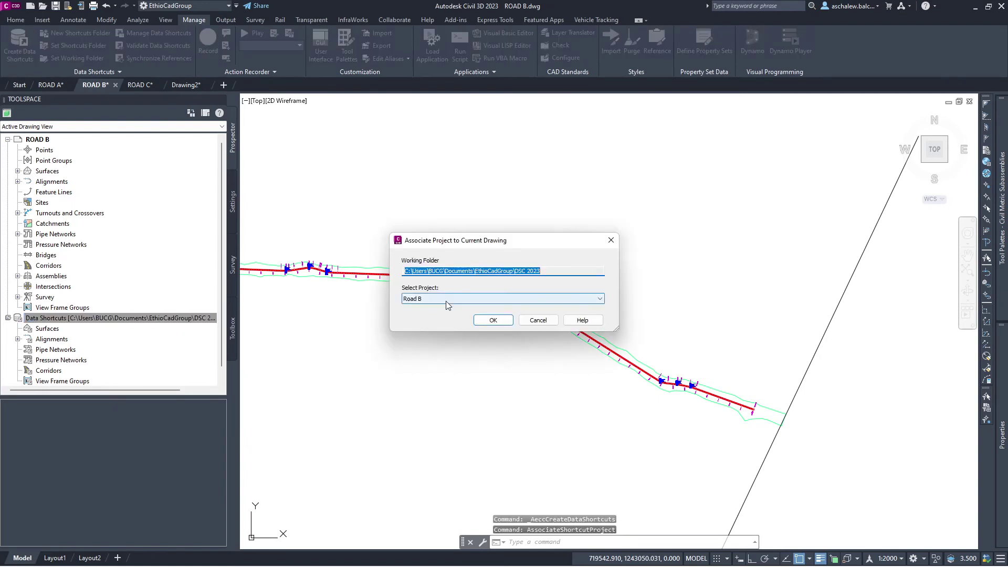
{"action": "left_click", "coordinate": [493, 321]}
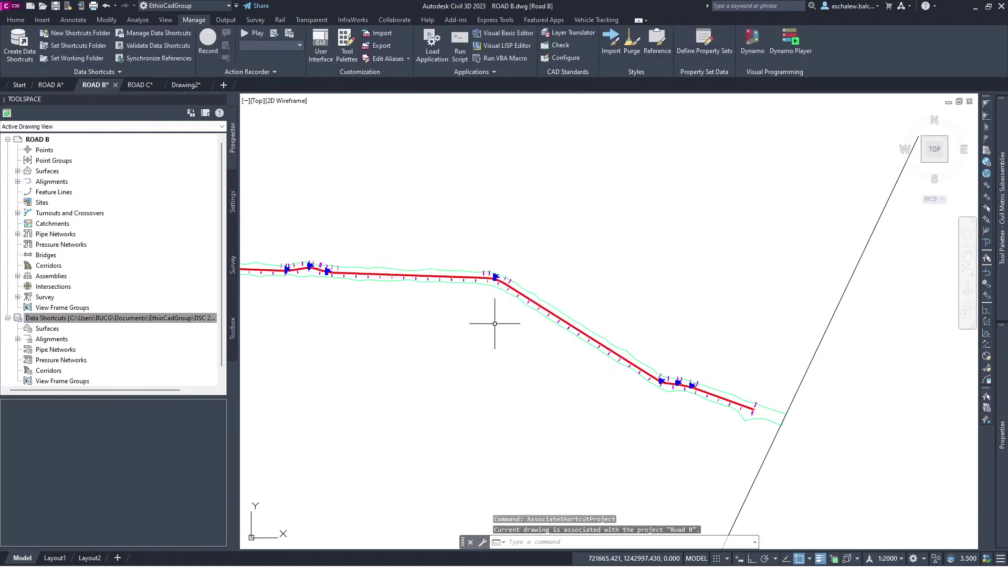
Publish the EG B surface, ROAD B alignment and its profiles as data shortcuts
{"action": "scroll", "coordinate": [494, 313], "scroll_direction": "down", "scroll_amount": 4}
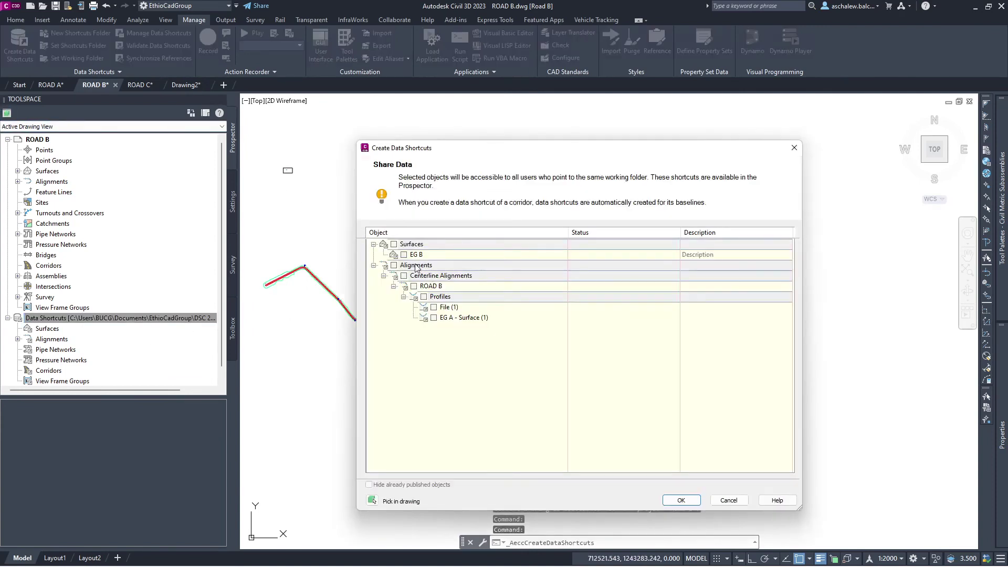
{"action": "left_click", "coordinate": [393, 244]}
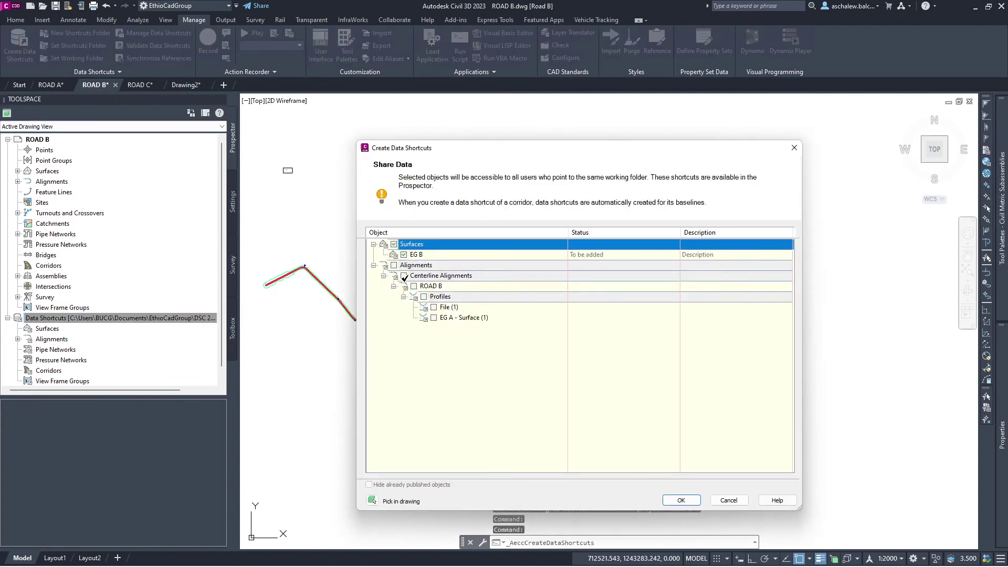
{"action": "left_click", "coordinate": [404, 276]}
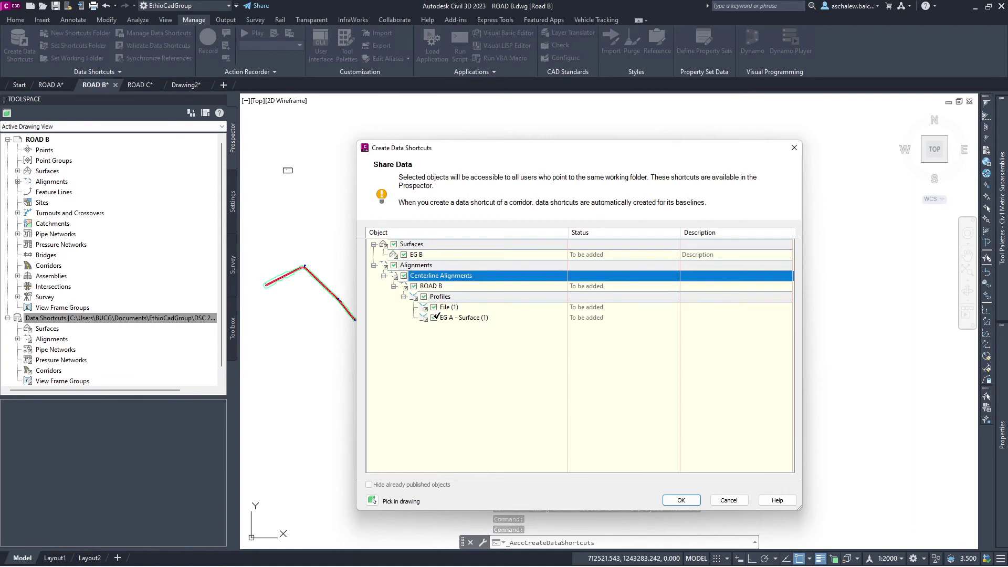
{"action": "left_click", "coordinate": [435, 316]}
{"action": "left_click", "coordinate": [683, 500]}
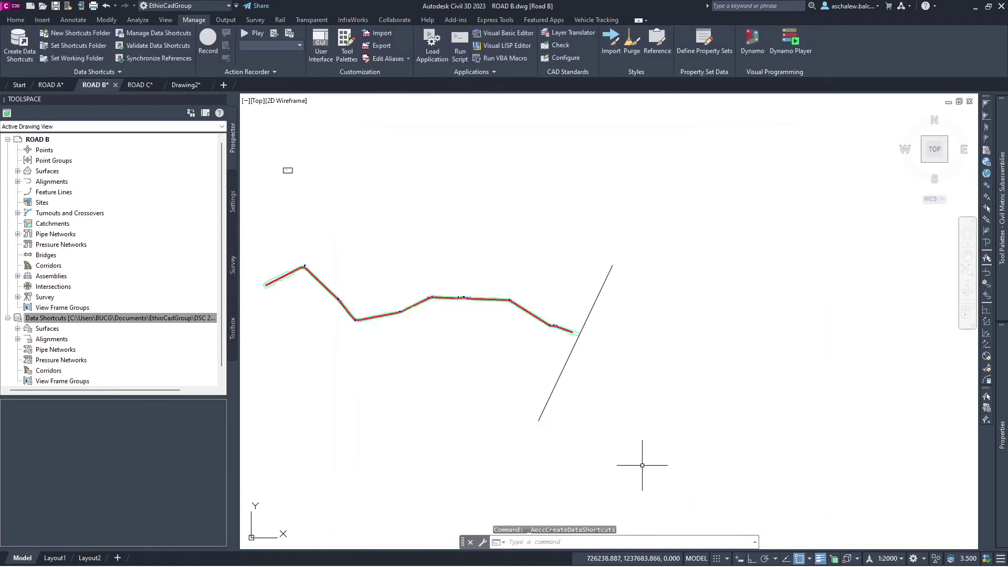
{"action": "scroll", "coordinate": [608, 294], "scroll_direction": "down", "scroll_amount": 4}
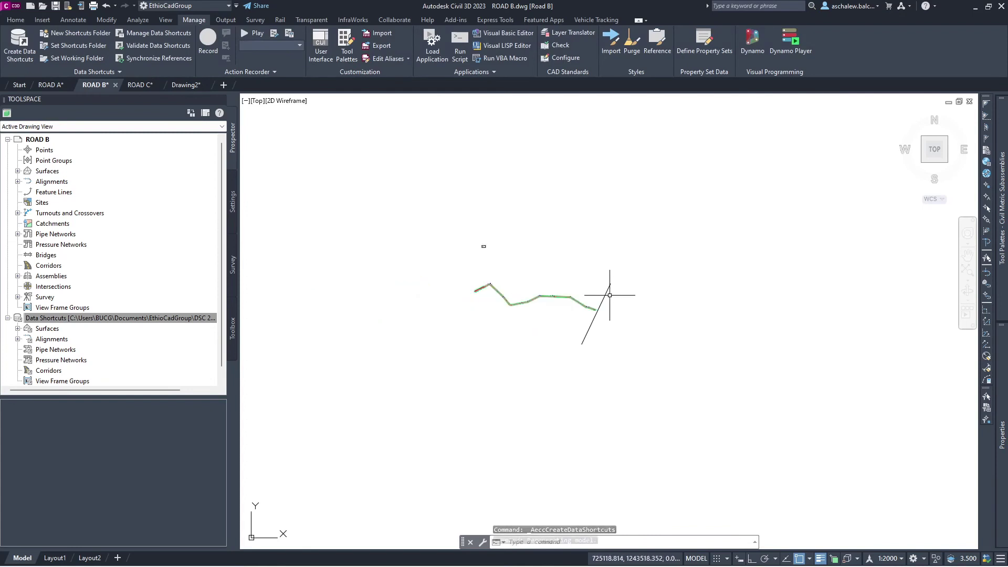
{"action": "left_click", "coordinate": [58, 84]}
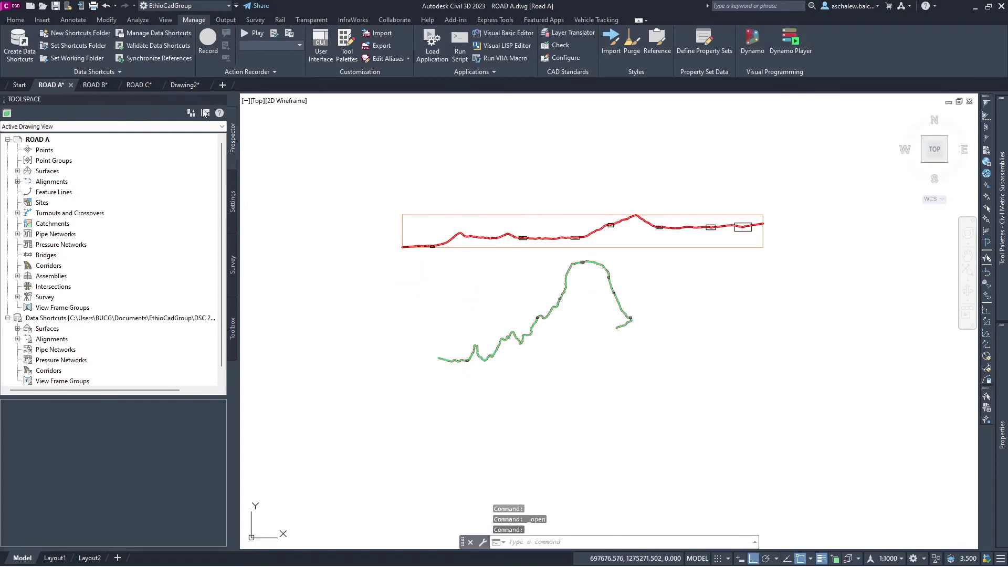
Start a new drawing and create a reference to the EG A surface
{"action": "left_click", "coordinate": [222, 84]}
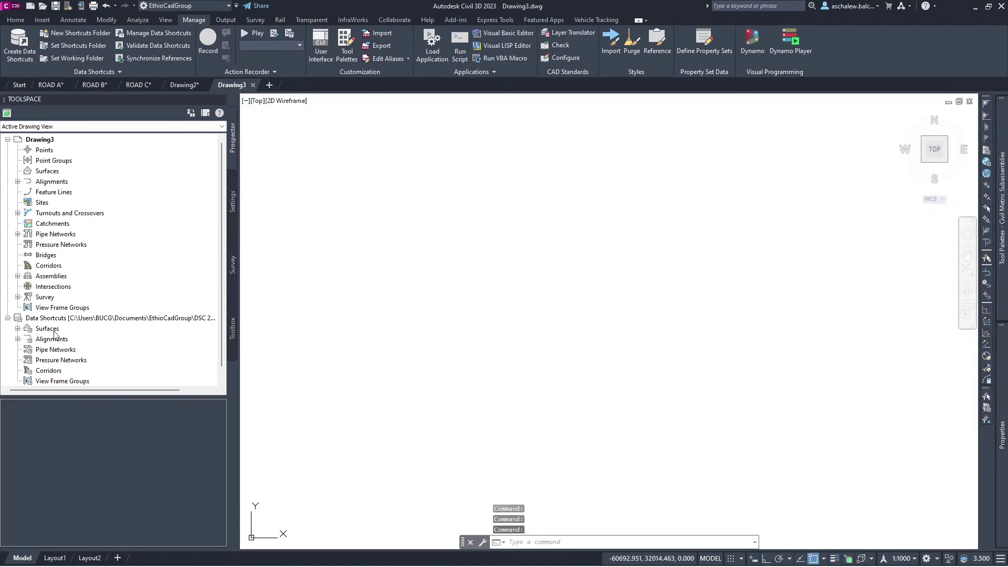
{"action": "left_click", "coordinate": [18, 329]}
{"action": "right_click", "coordinate": [52, 340]}
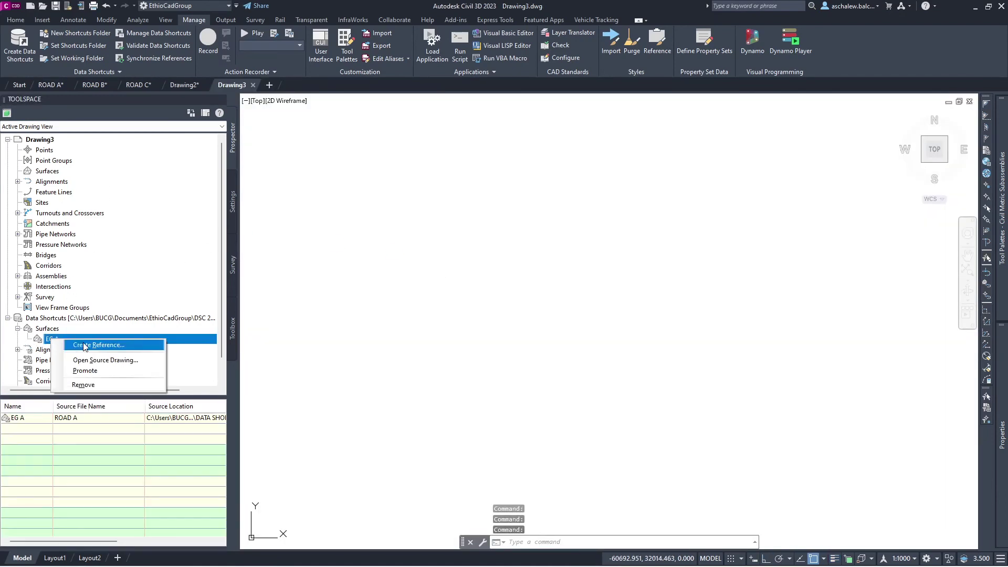
{"action": "left_click", "coordinate": [78, 346]}
{"action": "left_click", "coordinate": [526, 366]}
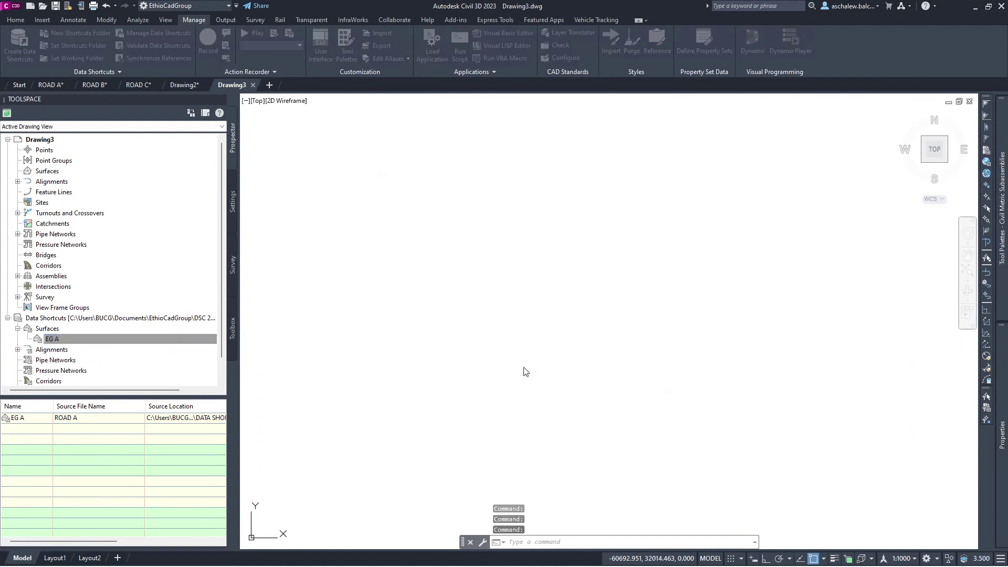
Reference the ROAD A centerline alignment and zoom to its extents with ZE
{"action": "left_click", "coordinate": [18, 349]}
{"action": "left_click", "coordinate": [28, 329]}
{"action": "right_click", "coordinate": [67, 339]}
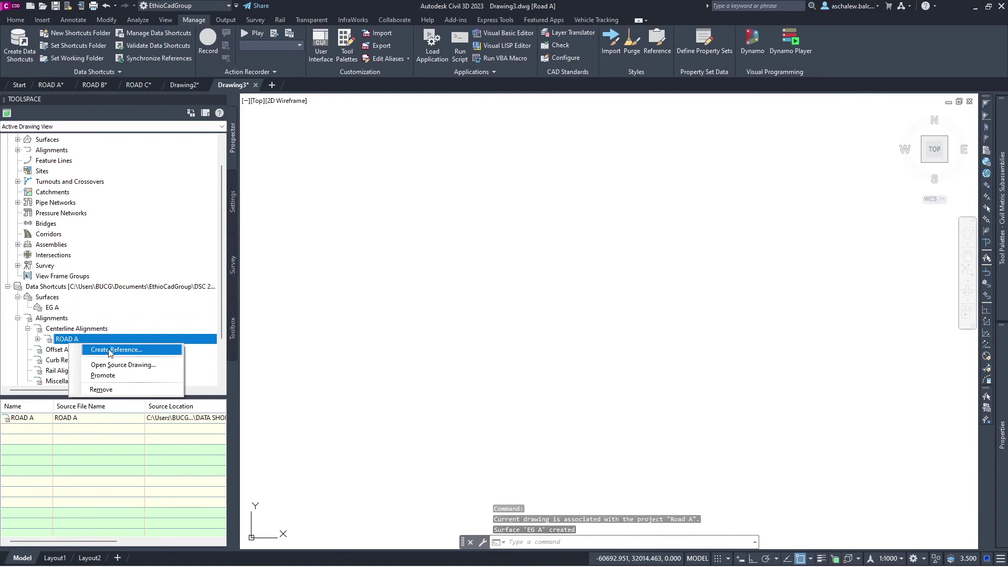
{"action": "left_click", "coordinate": [100, 349]}
{"action": "left_click", "coordinate": [460, 387]}
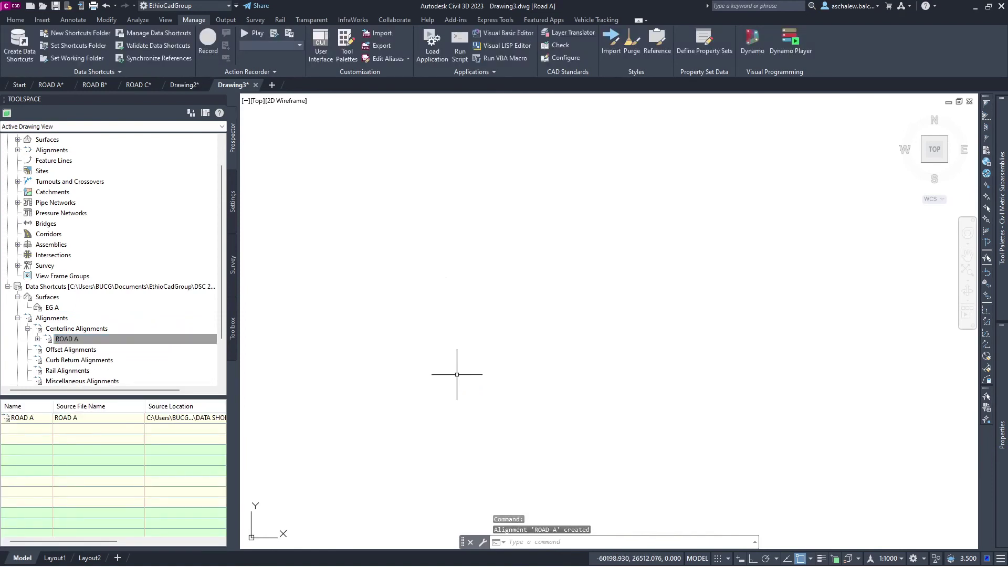
{"action": "type", "text": "ze"}
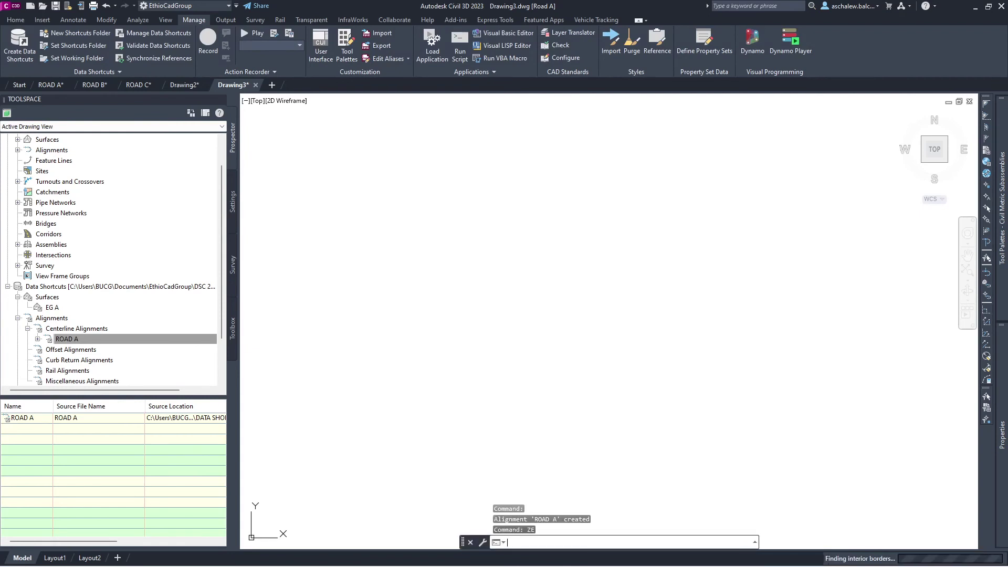
{"action": "key", "text": "Return"}
{"action": "scroll", "coordinate": [525, 297], "scroll_direction": "down", "scroll_amount": 5}
{"action": "scroll", "coordinate": [507, 336], "scroll_direction": "up", "scroll_amount": 5}
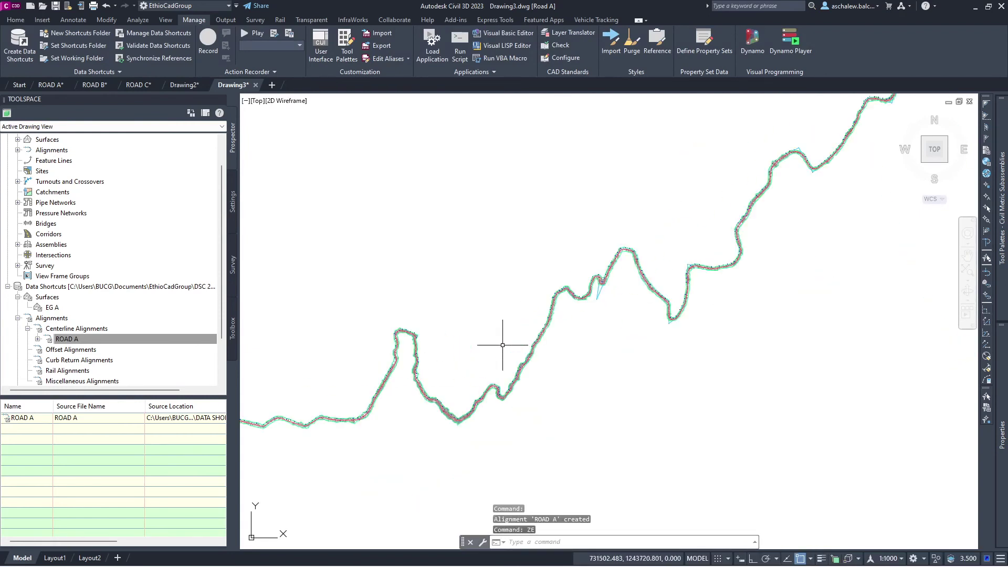
{"action": "scroll", "coordinate": [541, 326], "scroll_direction": "down", "scroll_amount": 3}
{"action": "left_click", "coordinate": [61, 340]}
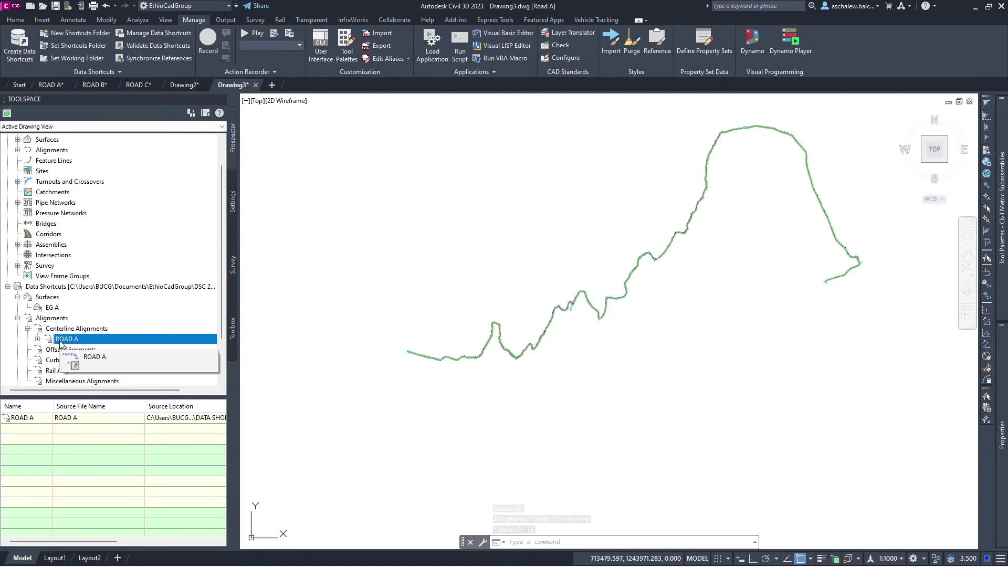
Set Road B as the working shortcuts folder and reference the EG B surface
{"action": "left_click", "coordinate": [83, 49]}
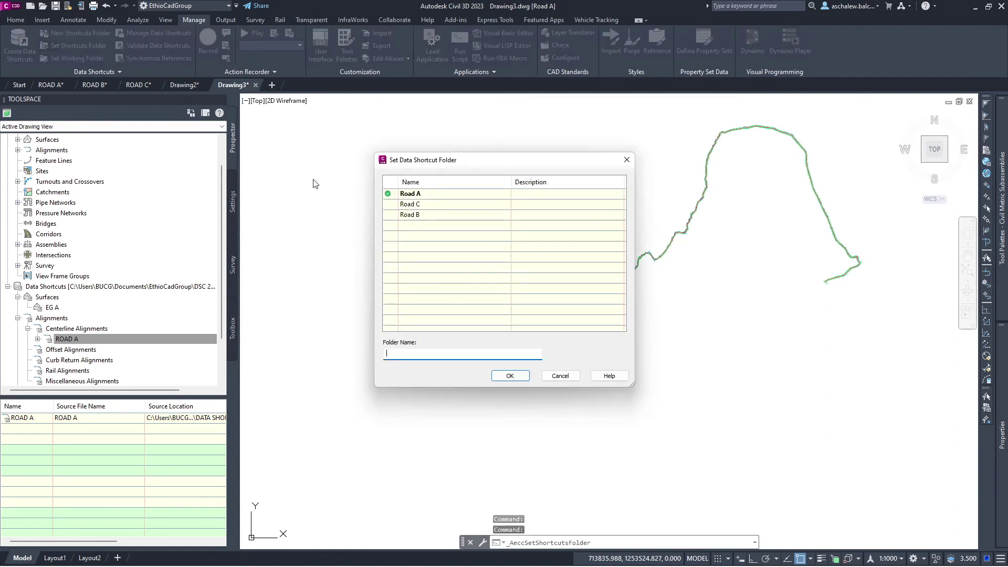
{"action": "left_click", "coordinate": [408, 216]}
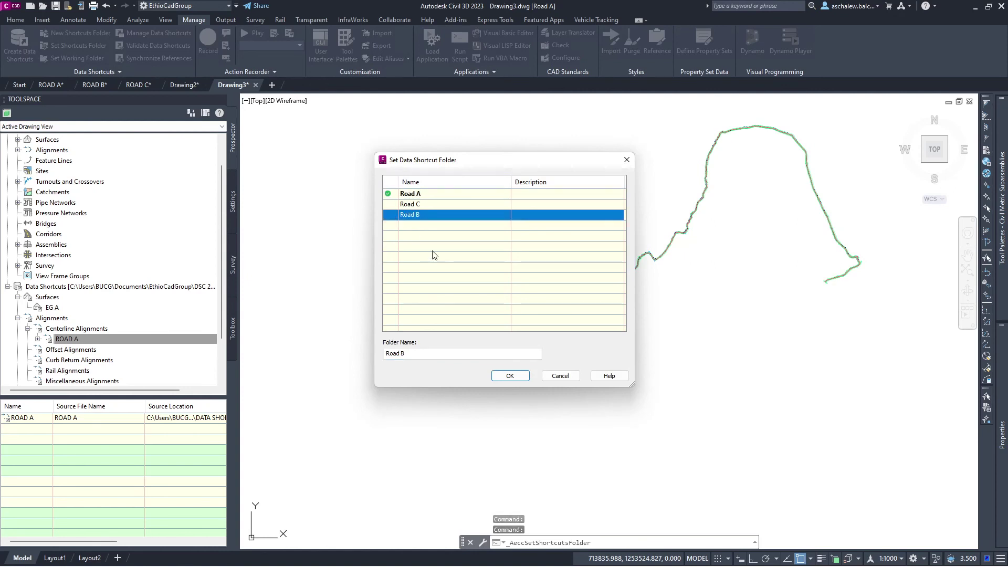
{"action": "left_click", "coordinate": [510, 375]}
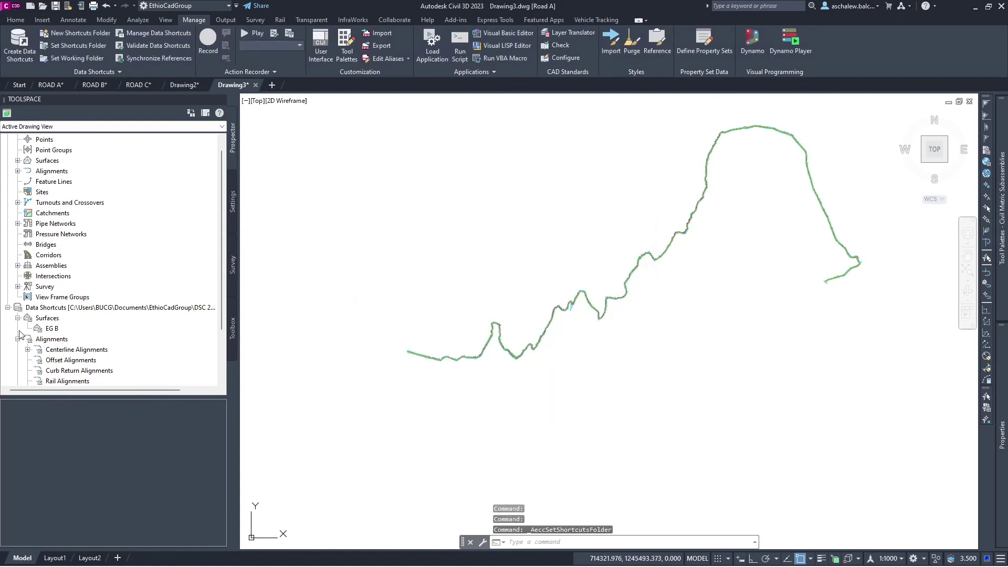
{"action": "right_click", "coordinate": [51, 330]}
{"action": "left_click", "coordinate": [107, 339]}
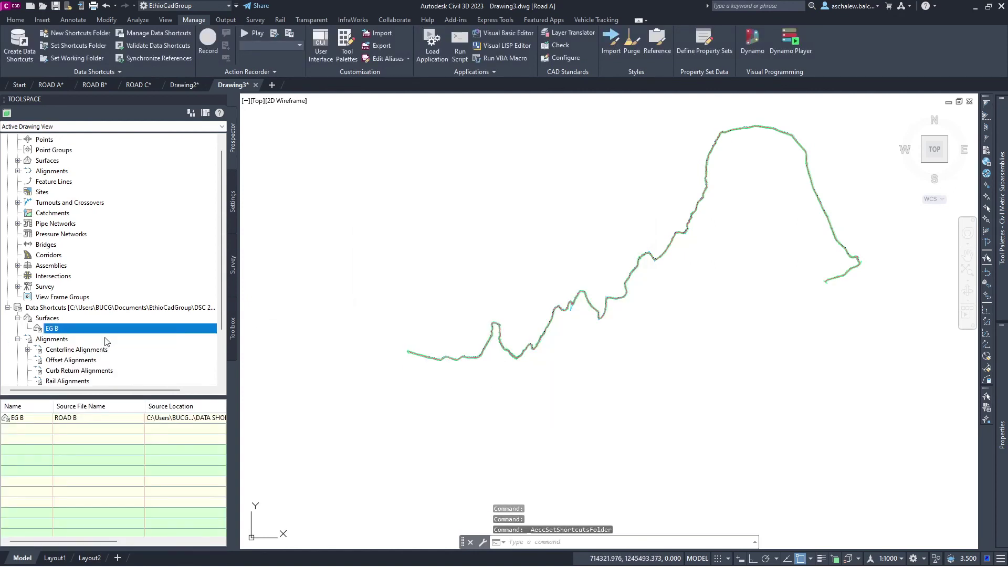
{"action": "left_click", "coordinate": [526, 365]}
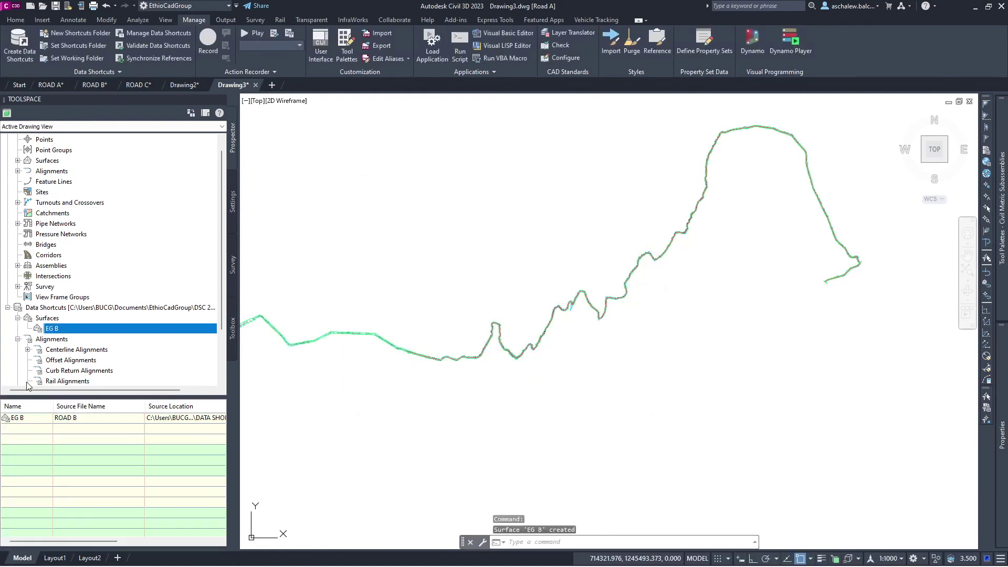
Create a reference to the ROAD B centerline alignment and check it in the drawing
{"action": "left_click", "coordinate": [28, 350]}
{"action": "right_click", "coordinate": [71, 361]}
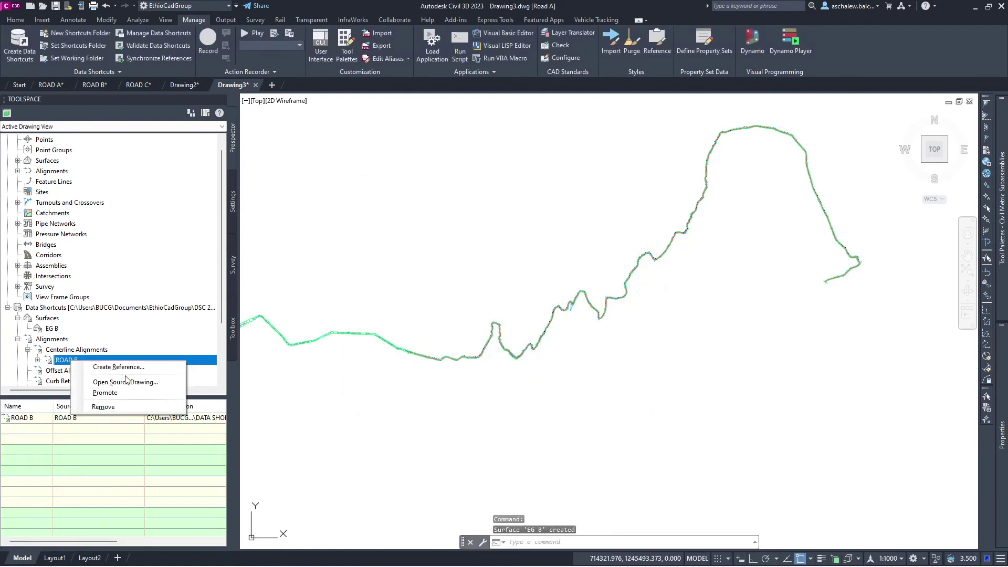
{"action": "left_click", "coordinate": [126, 370]}
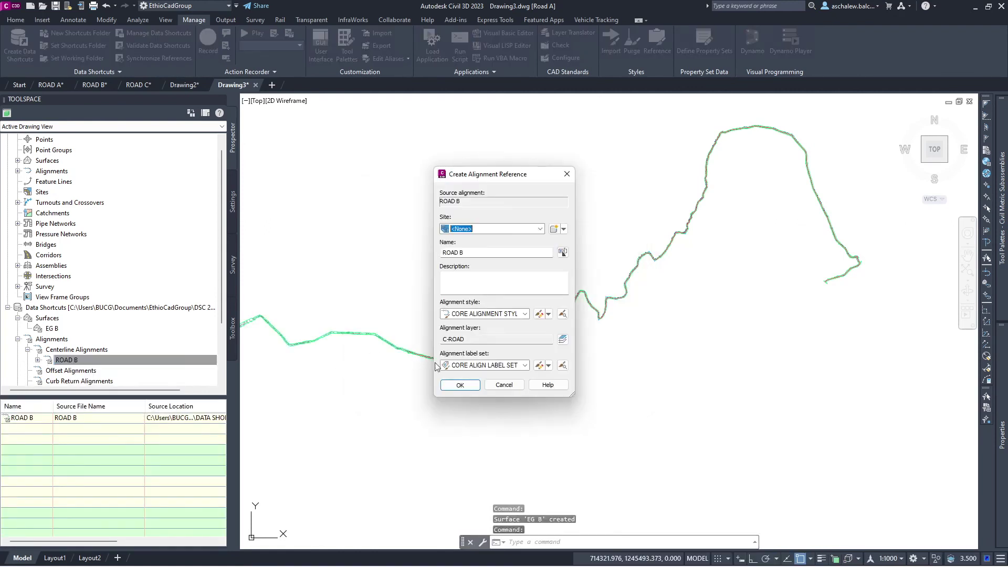
{"action": "left_click", "coordinate": [460, 384]}
{"action": "scroll", "coordinate": [417, 349], "scroll_direction": "up", "scroll_amount": 5}
{"action": "scroll", "coordinate": [470, 345], "scroll_direction": "down", "scroll_amount": 4}
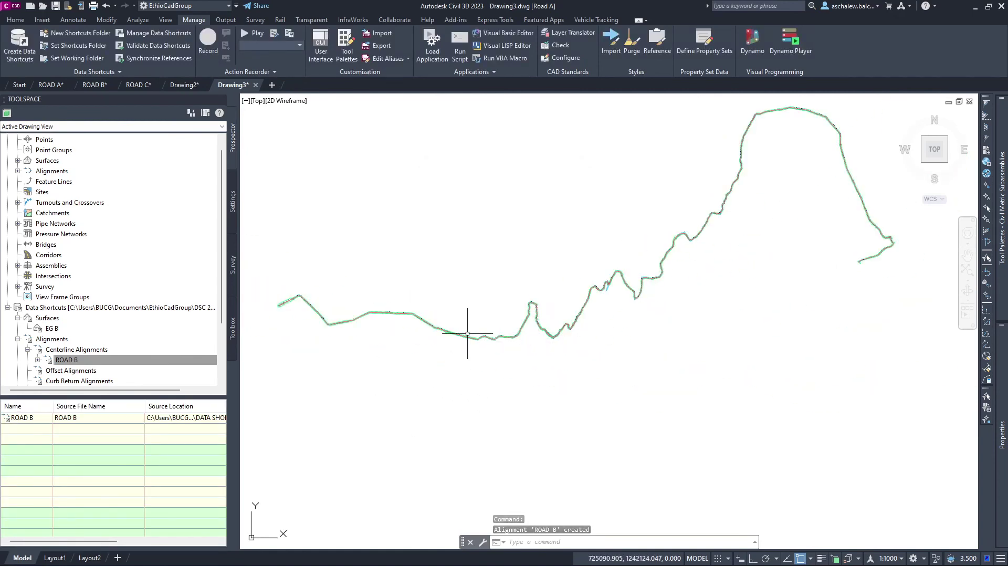
{"action": "left_click", "coordinate": [440, 328]}
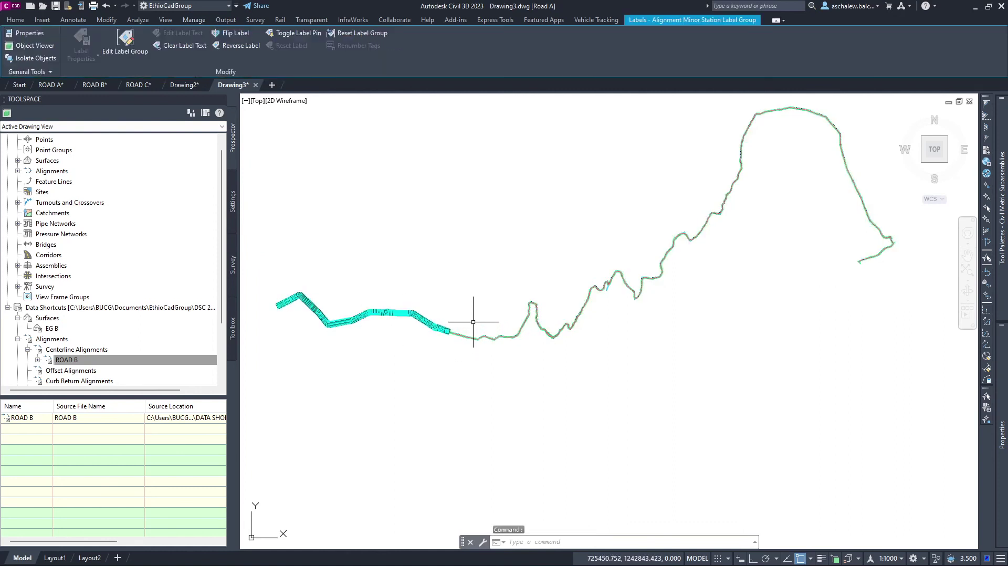
{"action": "key", "text": "Escape"}
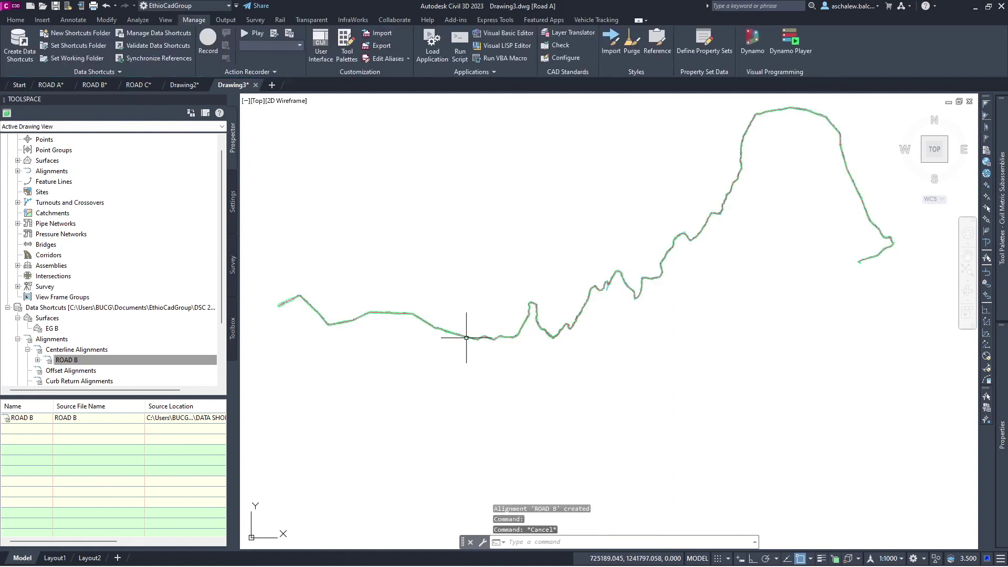
Reference the ROAD B profile 'File (1)' into Drawing3
{"action": "left_click", "coordinate": [38, 360]}
{"action": "double_click", "coordinate": [76, 371]}
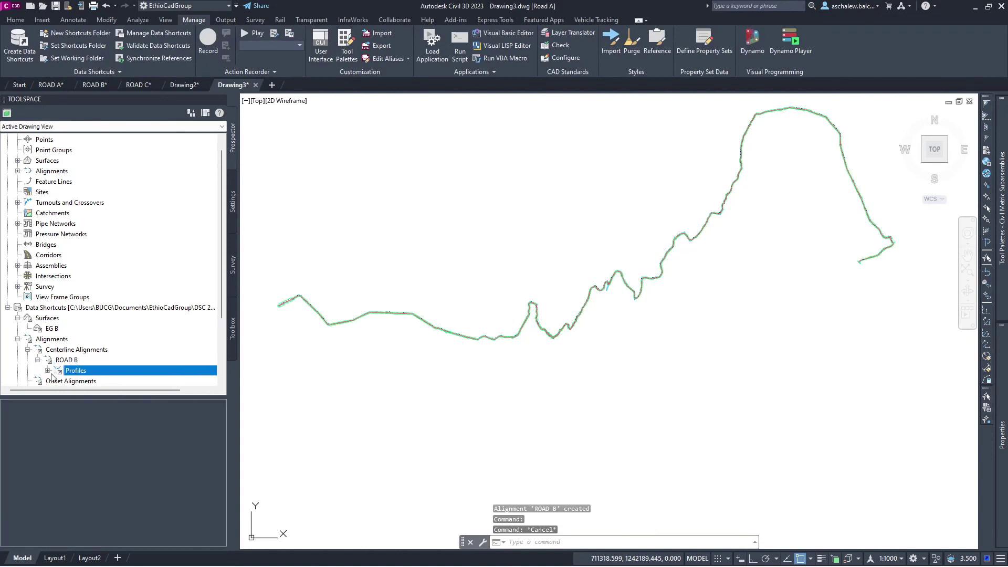
{"action": "right_click", "coordinate": [79, 371]}
{"action": "left_click", "coordinate": [113, 384]}
{"action": "left_click", "coordinate": [460, 387]}
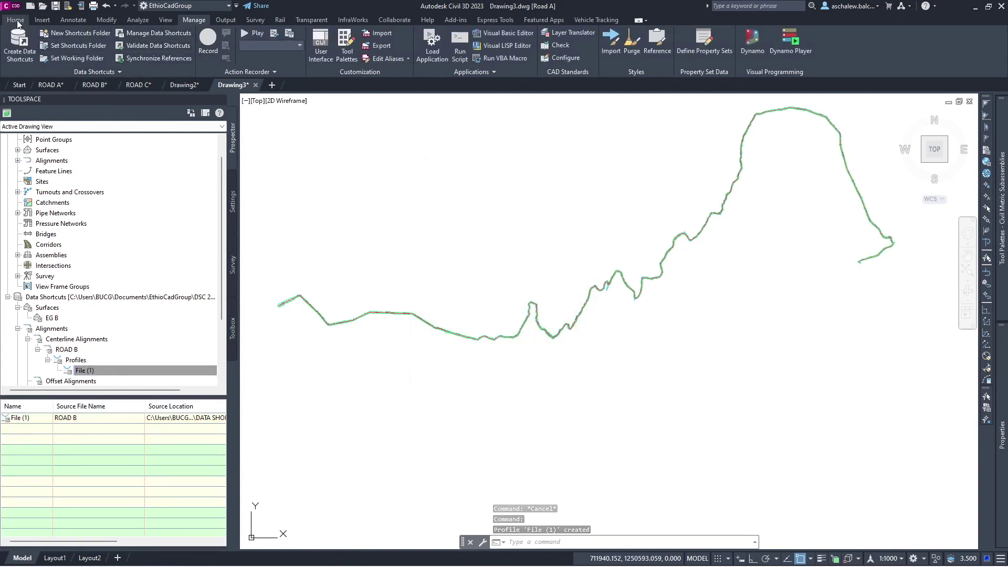
{"action": "left_click", "coordinate": [107, 73]}
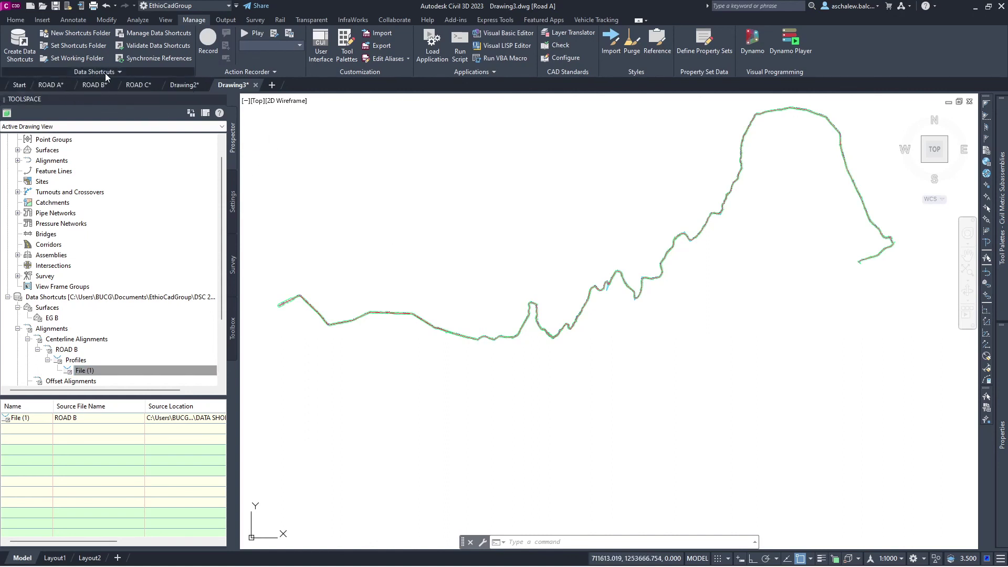
{"action": "left_click", "coordinate": [105, 73]}
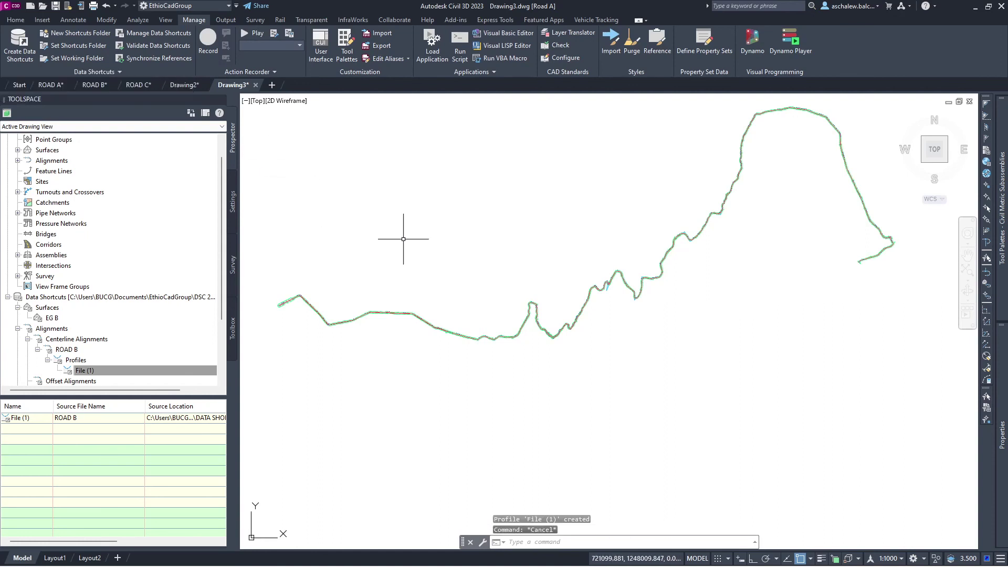
{"action": "left_click", "coordinate": [380, 216]}
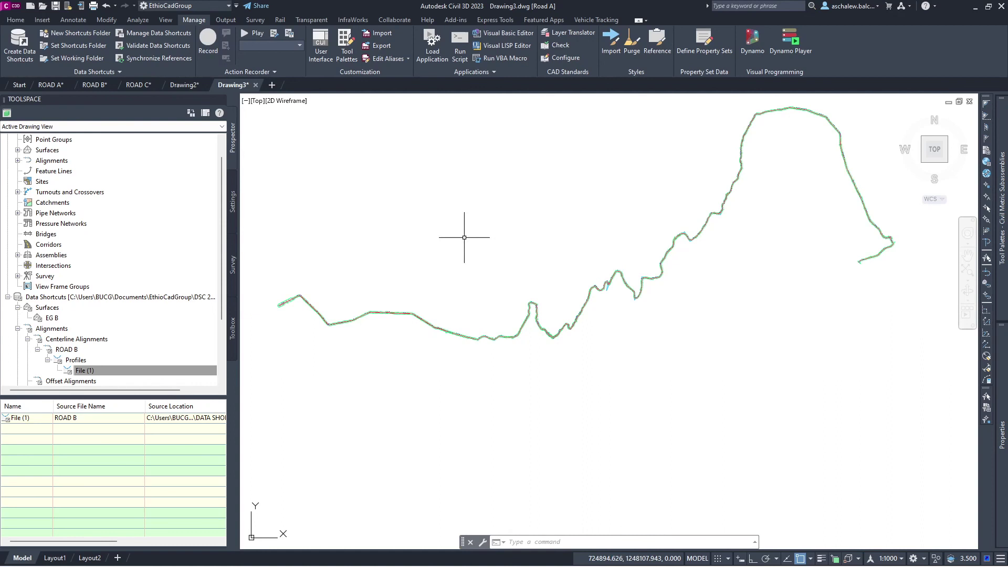
{"action": "scroll", "coordinate": [535, 247], "scroll_direction": "down", "scroll_amount": 2}
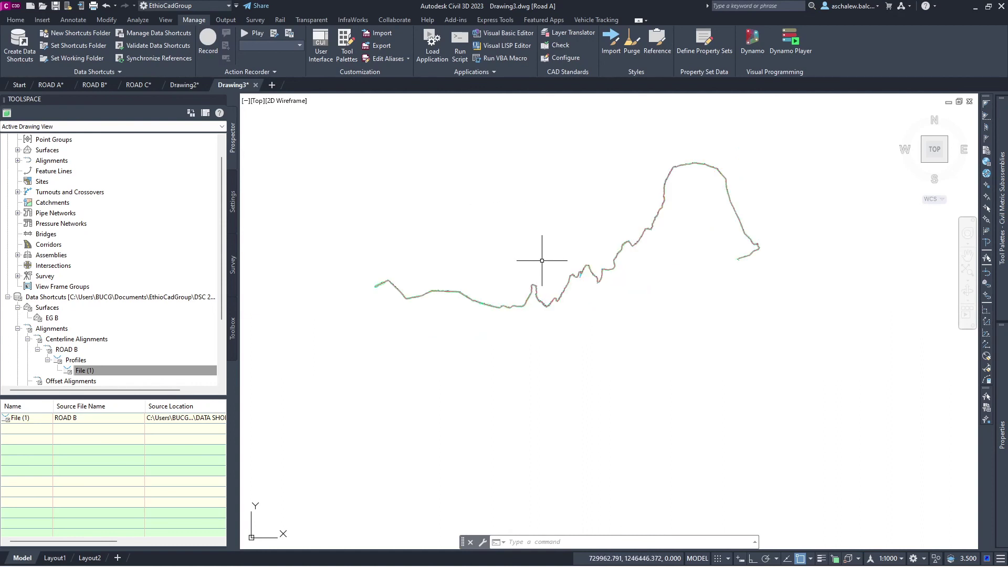